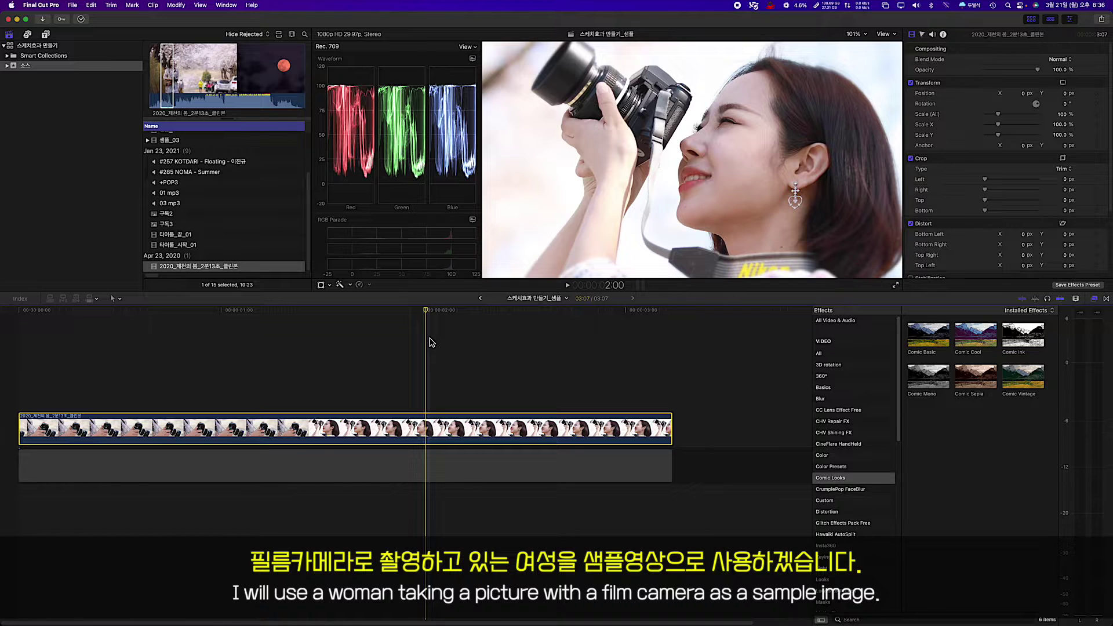
Apply the Comic Basic effect from the Comic Looks category to the clip of the woman with the camera.
{"action": "scroll", "coordinate": [901, 427], "scroll_direction": "down", "scroll_amount": 2}
{"action": "left_click", "coordinate": [839, 431]}
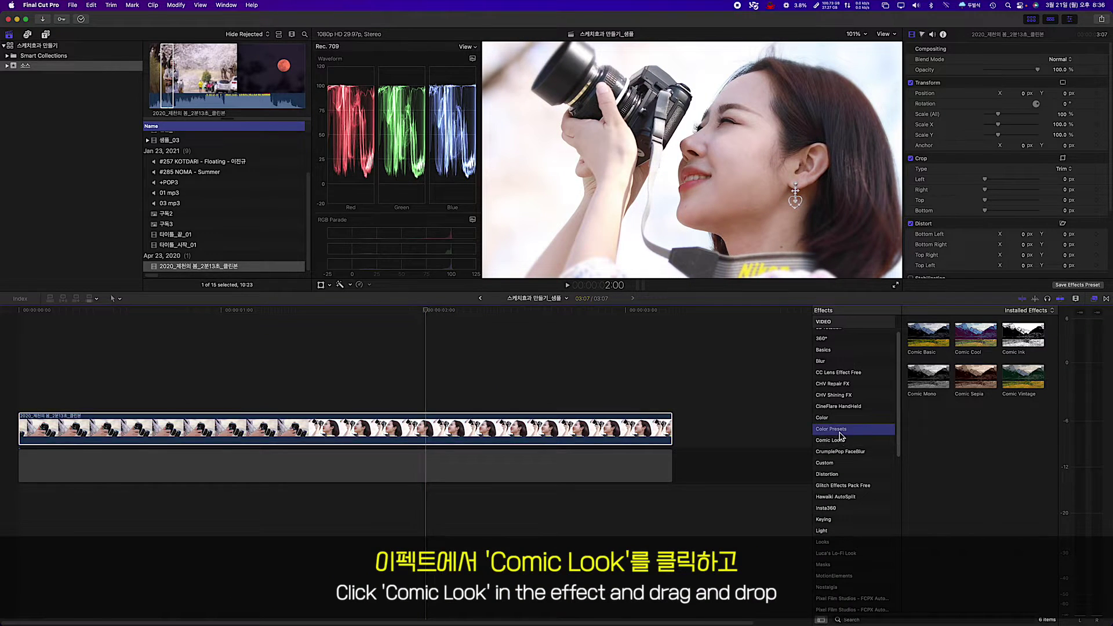
{"action": "left_click", "coordinate": [835, 439]}
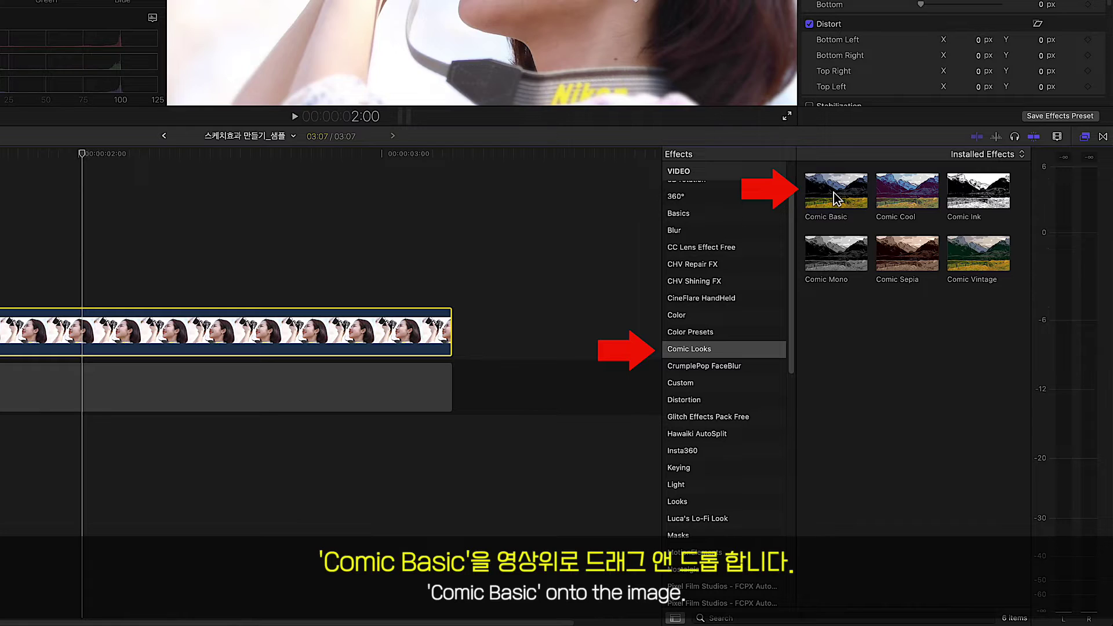
{"action": "left_click_drag", "start_coordinate": [833, 193], "coordinate": [90, 336]}
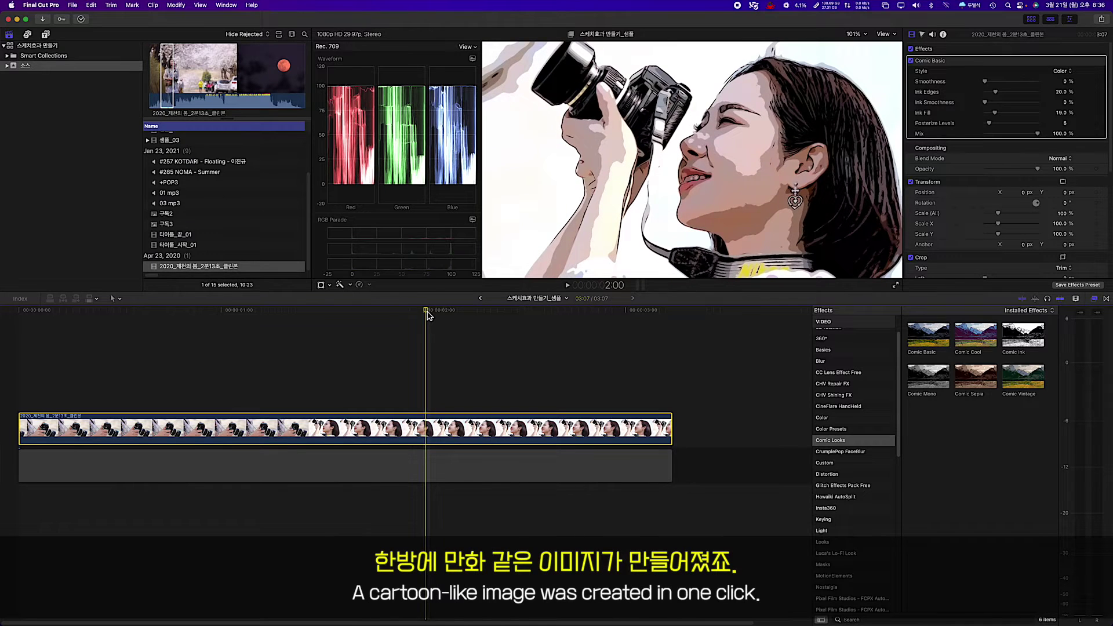
Tune the Comic Basic effect to Ink Edges 20%, Ink Smoothness 0%, Ink Fill about 10.8% and Posterize Levels 50.
{"action": "left_click_drag", "start_coordinate": [428, 315], "coordinate": [470, 330]}
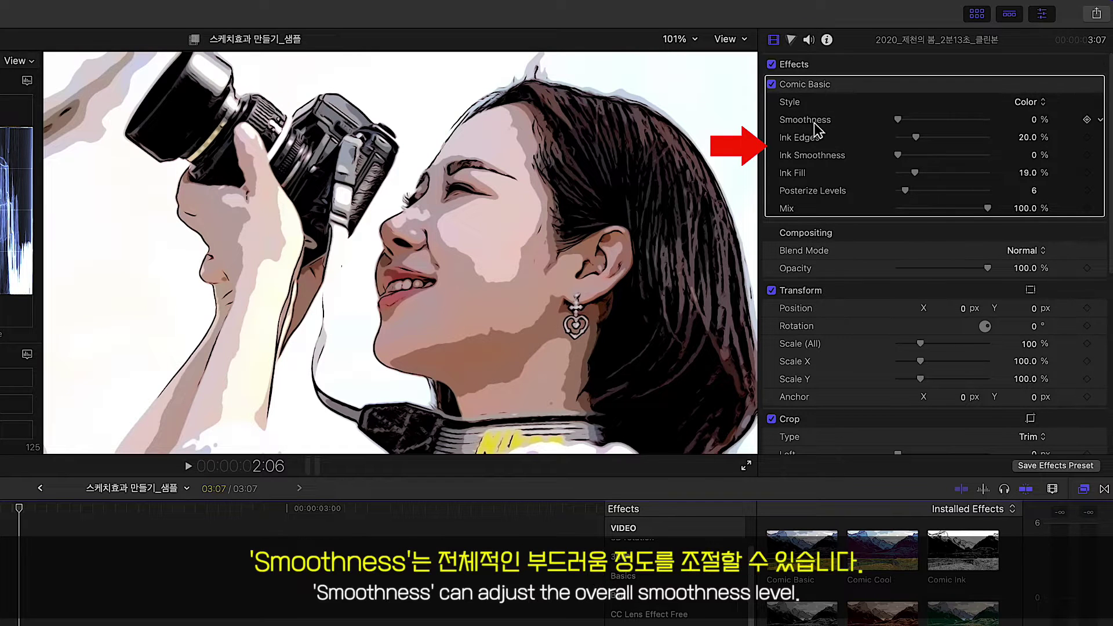
{"action": "mouse_move", "coordinate": [898, 120]}
{"action": "left_mouse_down"}
{"action": "mouse_move", "coordinate": [1010, 124]}
{"action": "mouse_move", "coordinate": [895, 128]}
{"action": "left_mouse_up"}
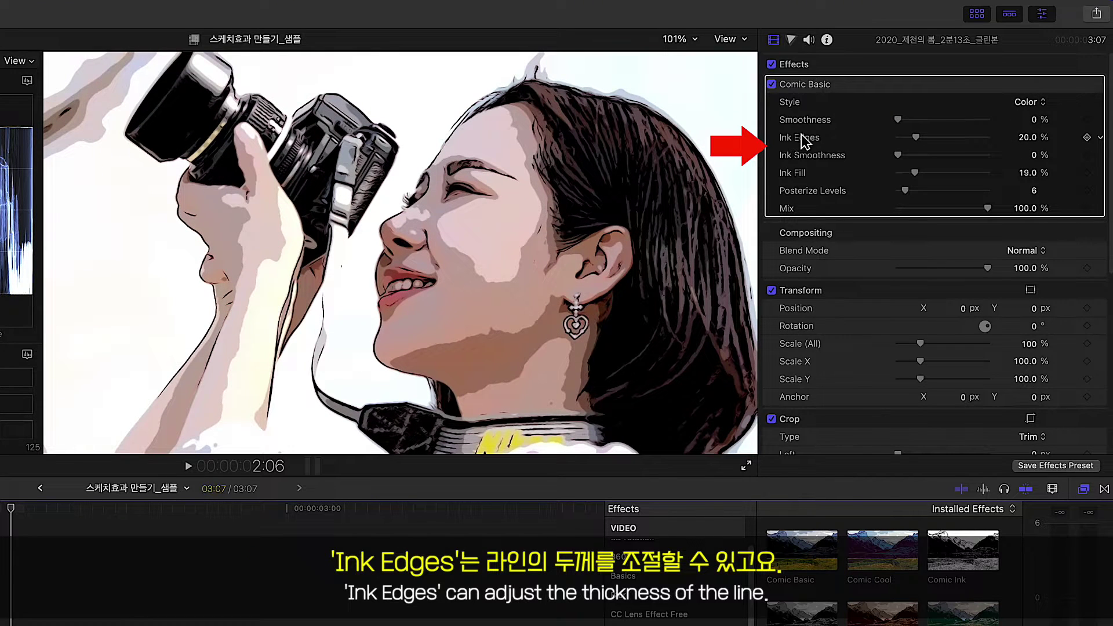
{"action": "mouse_move", "coordinate": [916, 138]}
{"action": "left_mouse_down"}
{"action": "mouse_move", "coordinate": [893, 150]}
{"action": "mouse_move", "coordinate": [949, 149]}
{"action": "mouse_move", "coordinate": [914, 156]}
{"action": "left_mouse_up"}
{"action": "mouse_move", "coordinate": [902, 156]}
{"action": "left_mouse_down"}
{"action": "mouse_move", "coordinate": [928, 159]}
{"action": "mouse_move", "coordinate": [906, 160]}
{"action": "mouse_move", "coordinate": [919, 160]}
{"action": "mouse_move", "coordinate": [905, 174]}
{"action": "mouse_move", "coordinate": [1045, 181]}
{"action": "mouse_move", "coordinate": [915, 179]}
{"action": "left_mouse_up"}
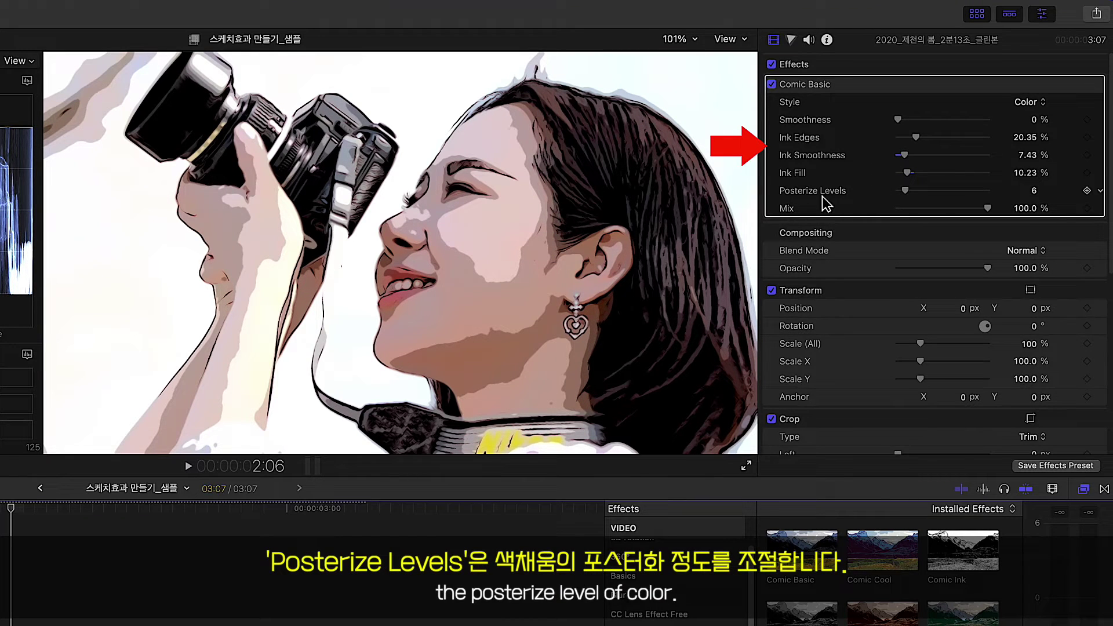
{"action": "left_click_drag", "start_coordinate": [912, 195], "coordinate": [1041, 199]}
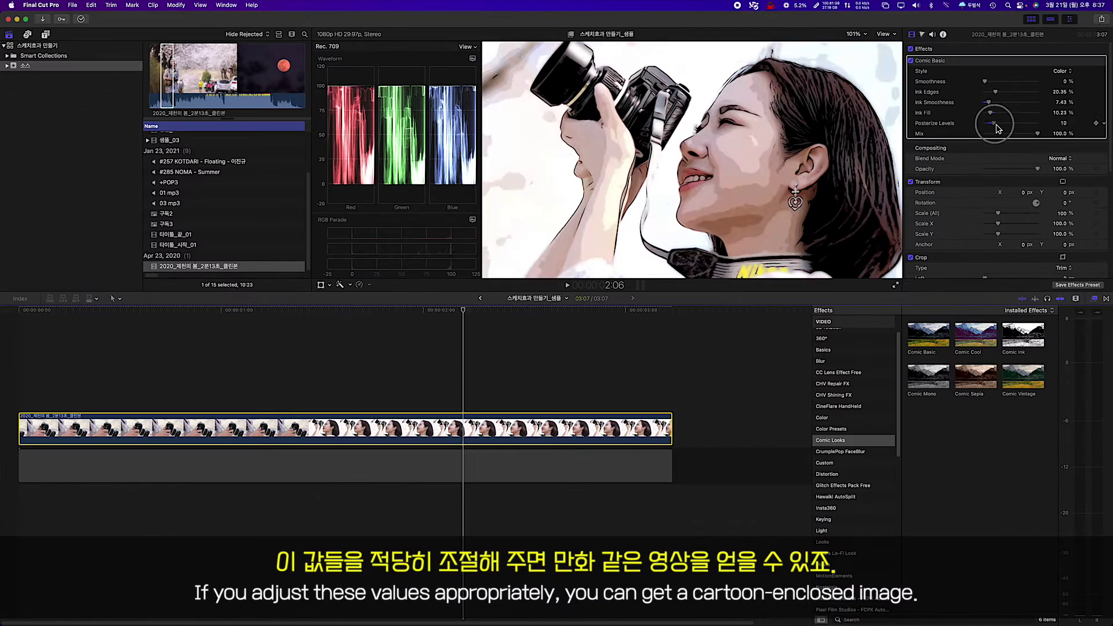
{"action": "left_click_drag", "start_coordinate": [985, 123], "coordinate": [990, 123]}
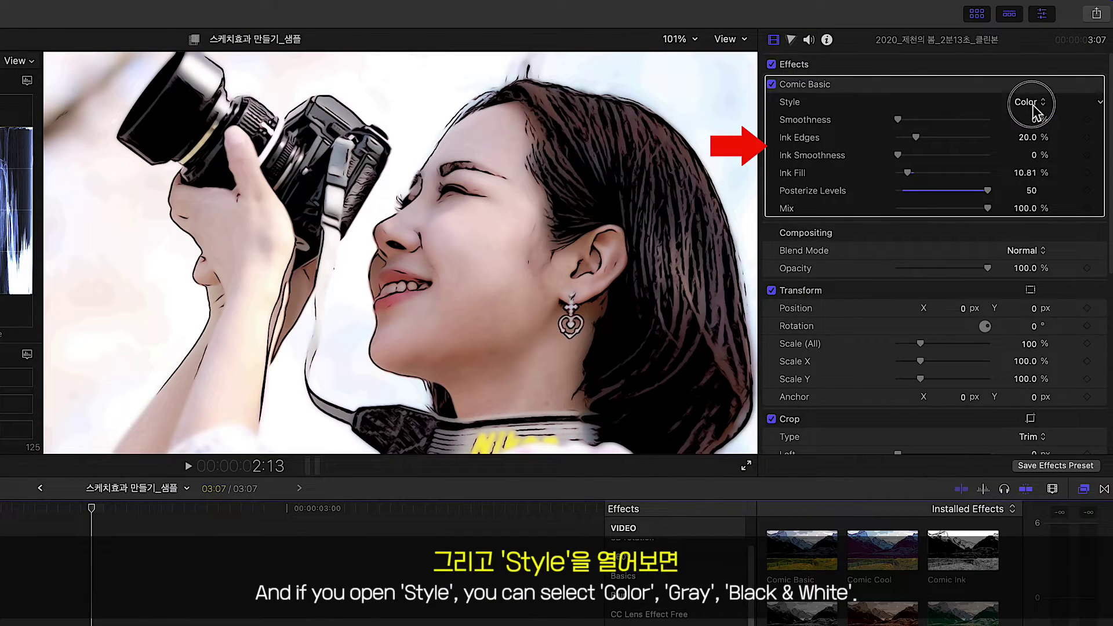
Try the Comic Basic style as Gray and as Black & White, checking the look on another frame.
{"action": "left_click", "coordinate": [1028, 103]}
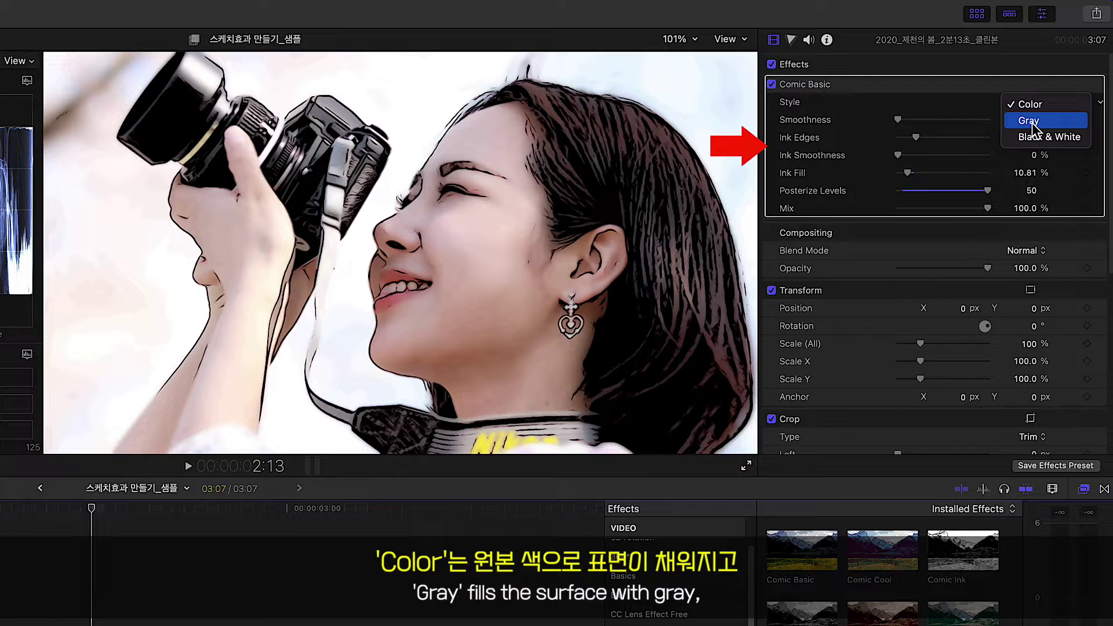
{"action": "left_click", "coordinate": [1033, 123]}
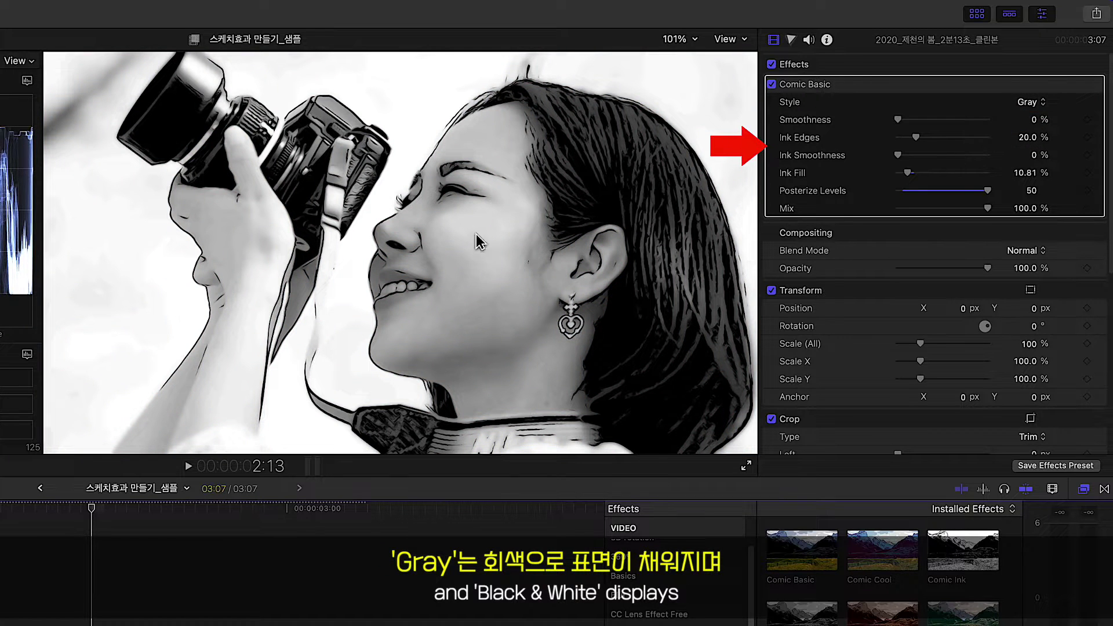
{"action": "left_click", "coordinate": [1033, 104]}
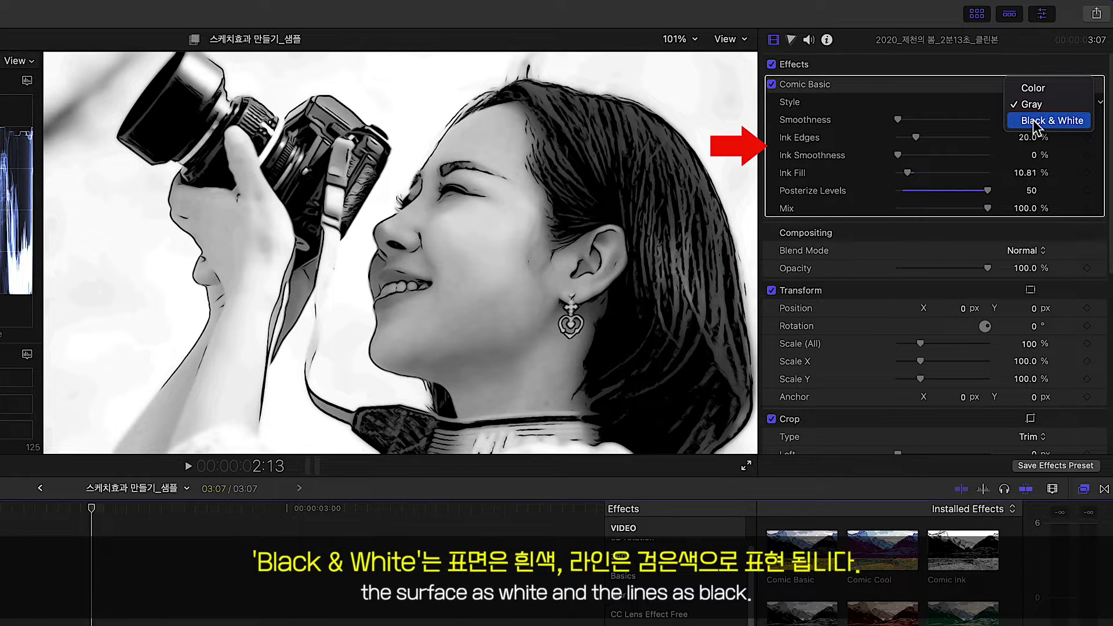
{"action": "left_click", "coordinate": [1038, 121]}
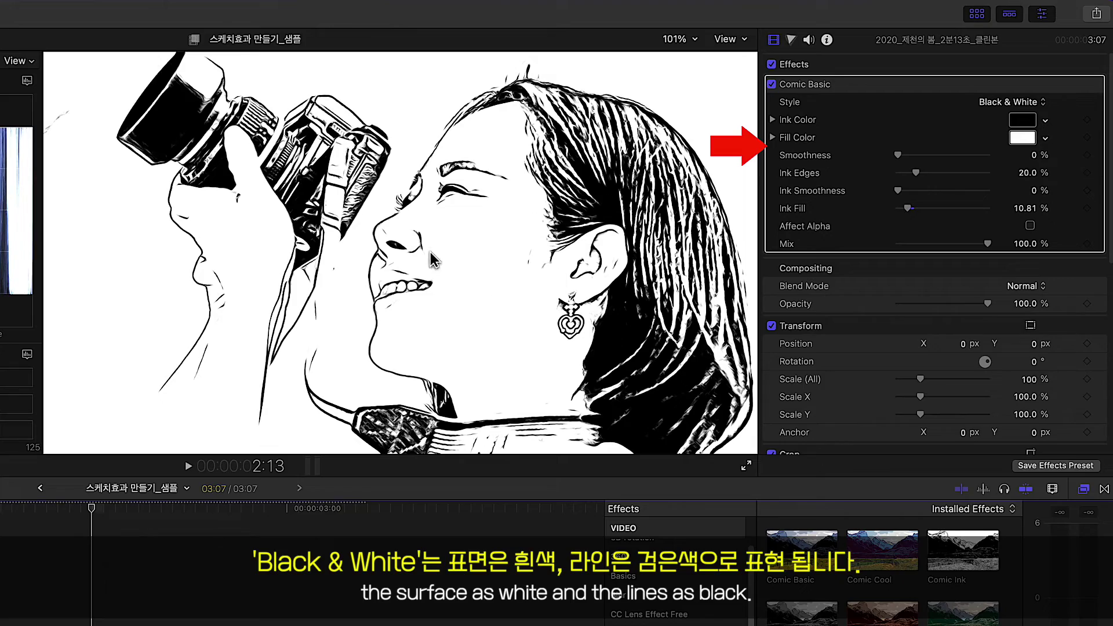
{"action": "left_click_drag", "start_coordinate": [93, 513], "coordinate": [545, 325]}
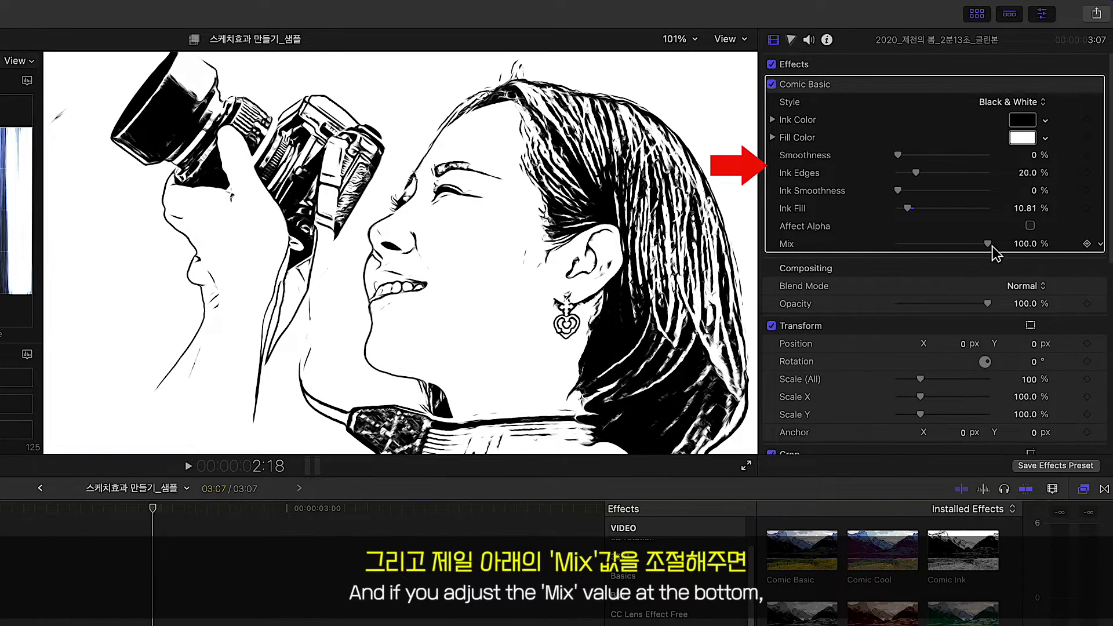
Blend the Comic Basic effect with the original footage by trying Mix values of about 48% and 9%.
{"action": "left_click_drag", "start_coordinate": [992, 247], "coordinate": [946, 249]}
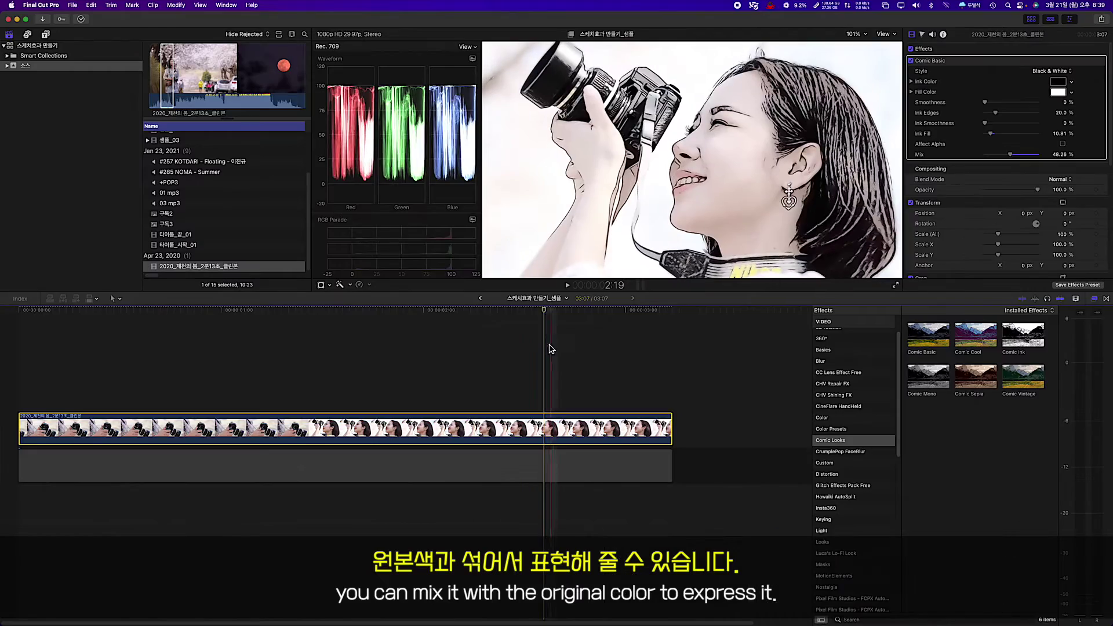
{"action": "left_click_drag", "start_coordinate": [548, 313], "coordinate": [510, 320]}
{"action": "left_click_drag", "start_coordinate": [1014, 157], "coordinate": [987, 155]}
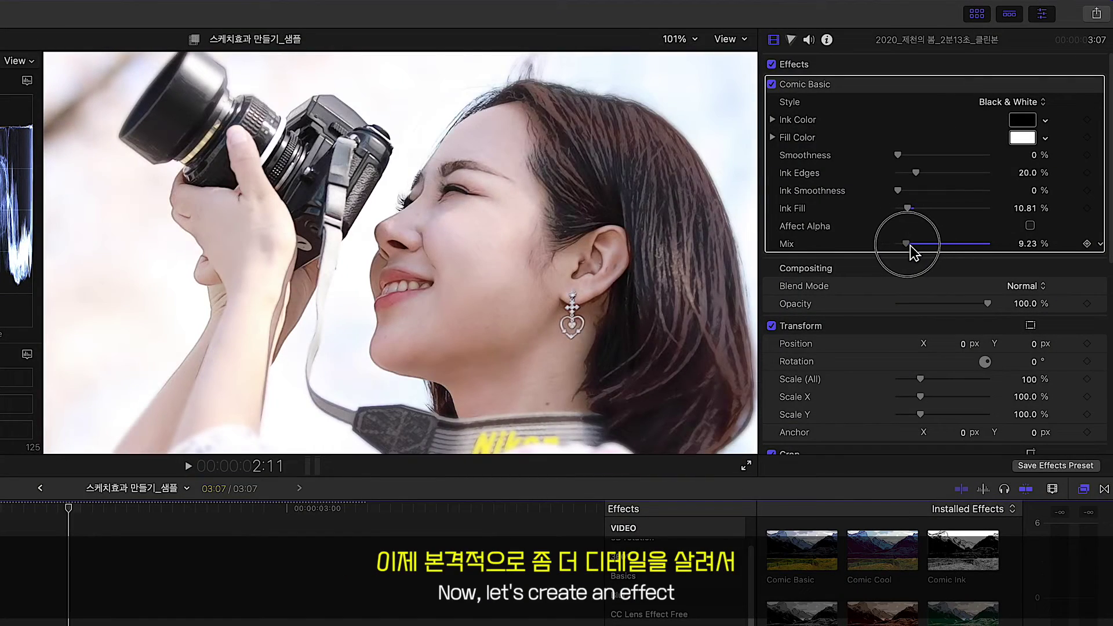
{"action": "left_click_drag", "start_coordinate": [911, 246], "coordinate": [986, 246]}
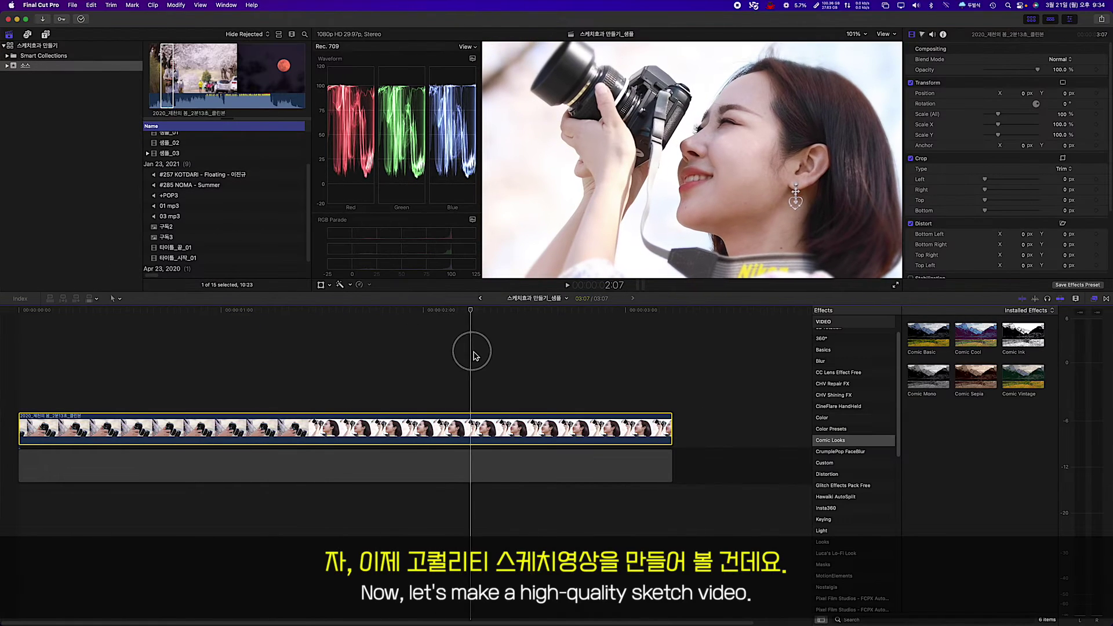
Add an Image Sequence destination to the sharing destinations list.
{"action": "left_click_drag", "start_coordinate": [490, 354], "coordinate": [362, 352]}
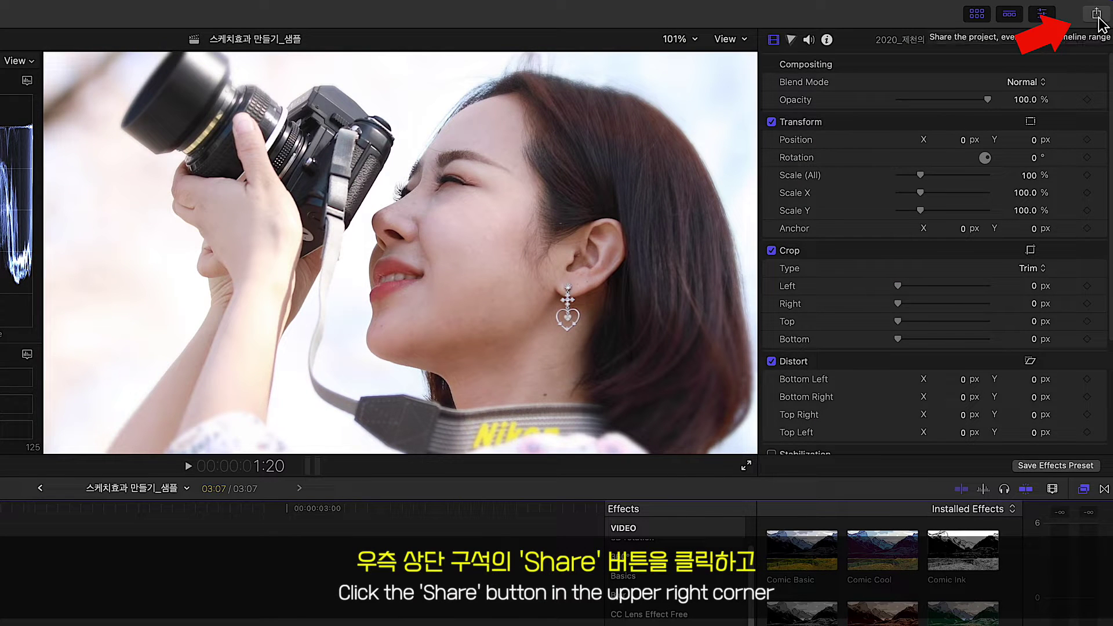
{"action": "left_click", "coordinate": [1096, 14]}
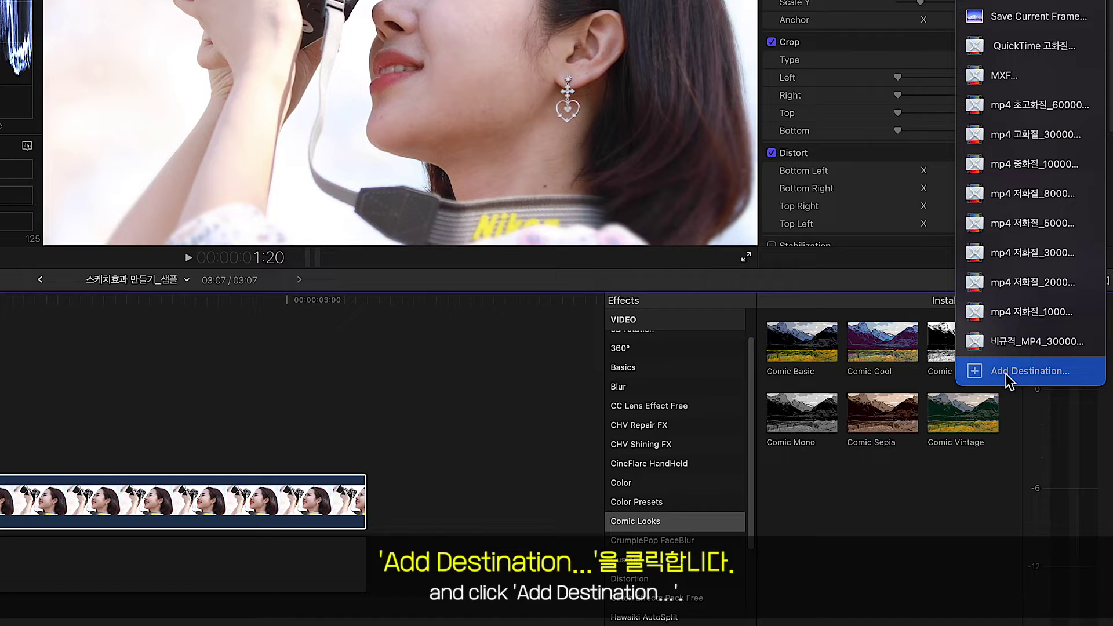
{"action": "left_click", "coordinate": [1008, 377]}
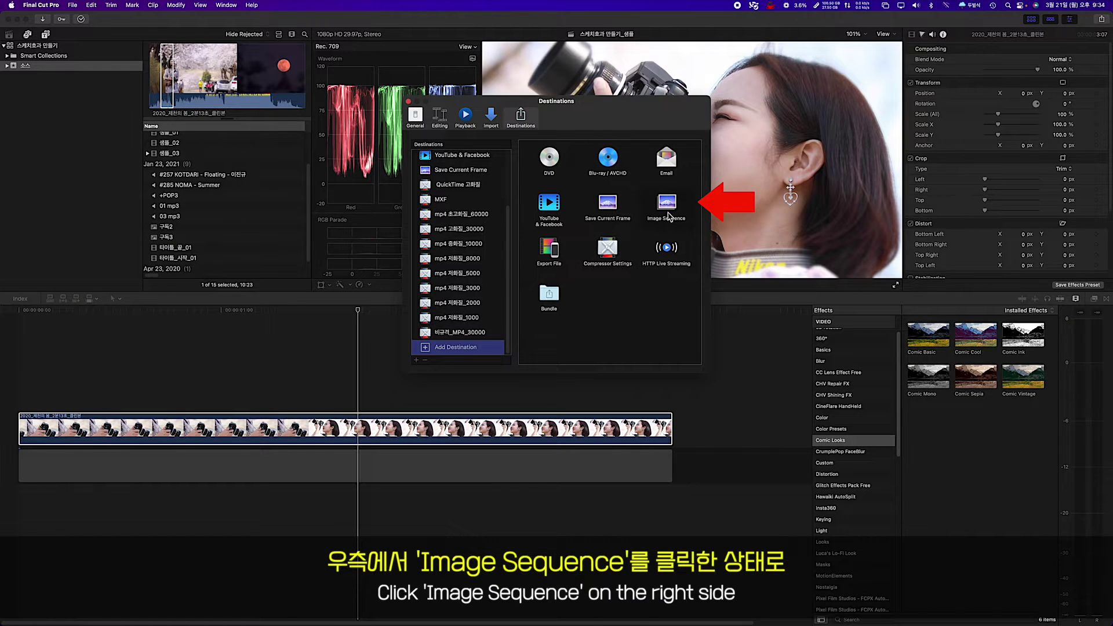
{"action": "left_click", "coordinate": [676, 204]}
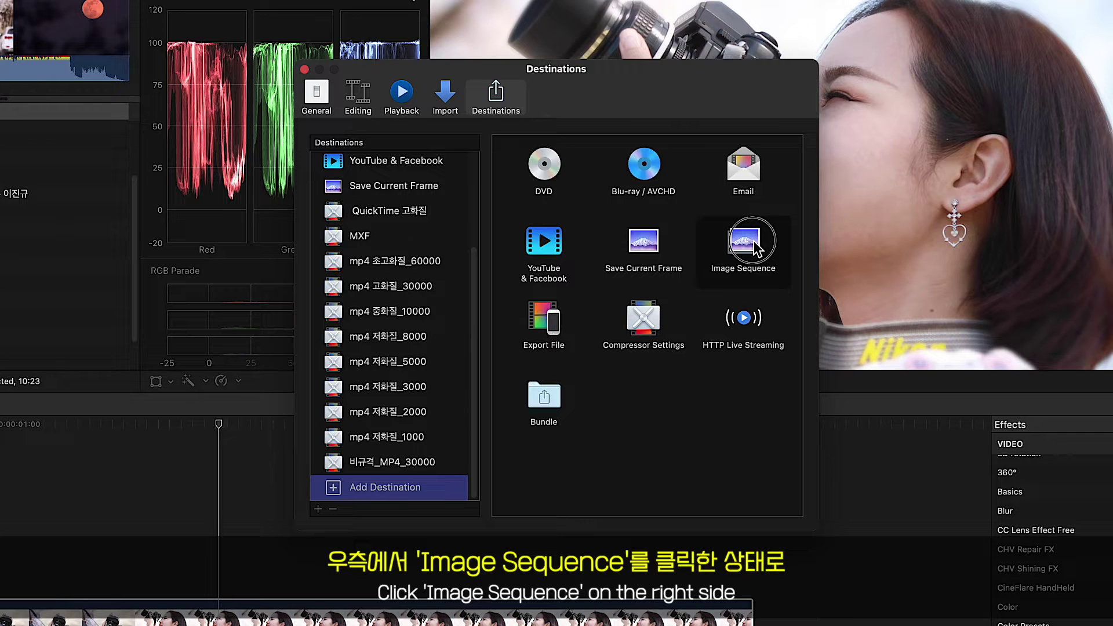
{"action": "left_click_drag", "start_coordinate": [757, 247], "coordinate": [406, 174]}
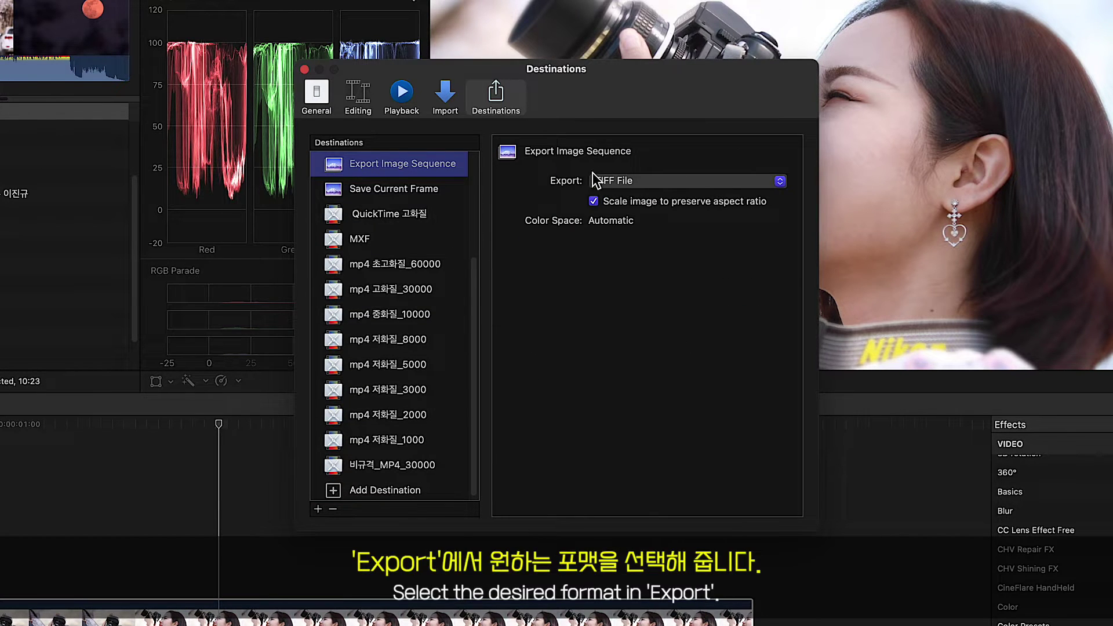
Set the Export Image Sequence destination's format to PNG Image and close the destination settings.
{"action": "left_click", "coordinate": [780, 182]}
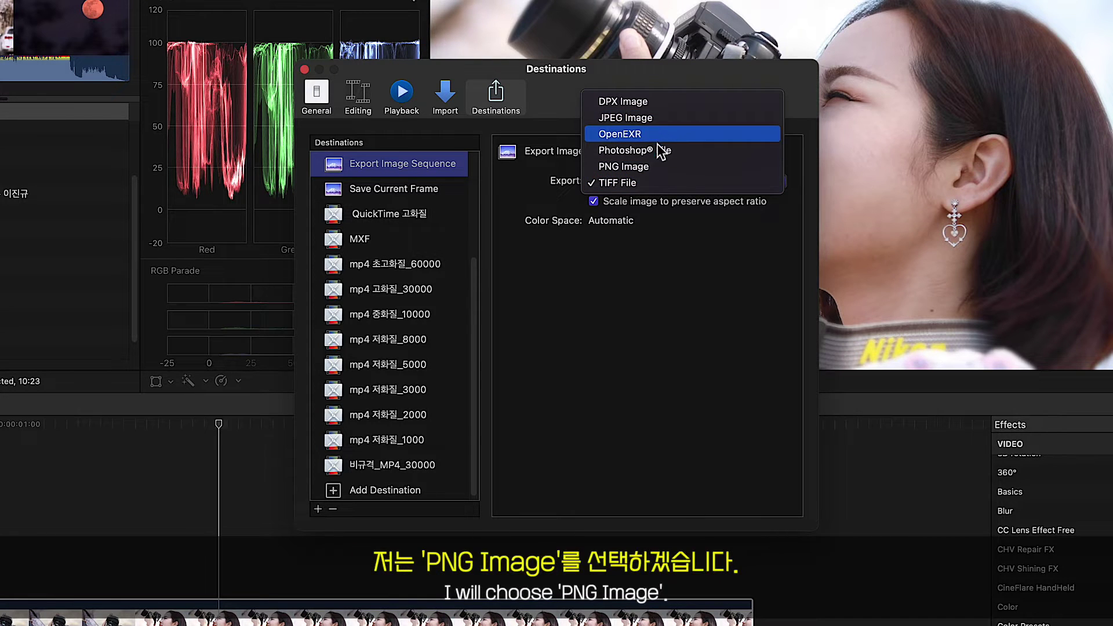
{"action": "left_click", "coordinate": [649, 167]}
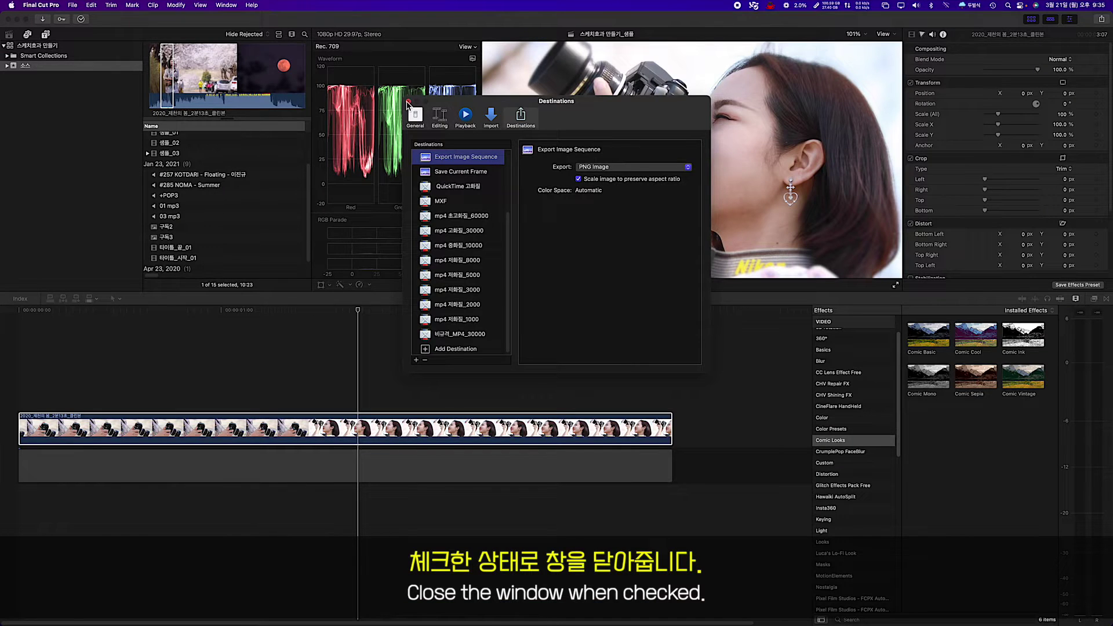
{"action": "left_click", "coordinate": [408, 102]}
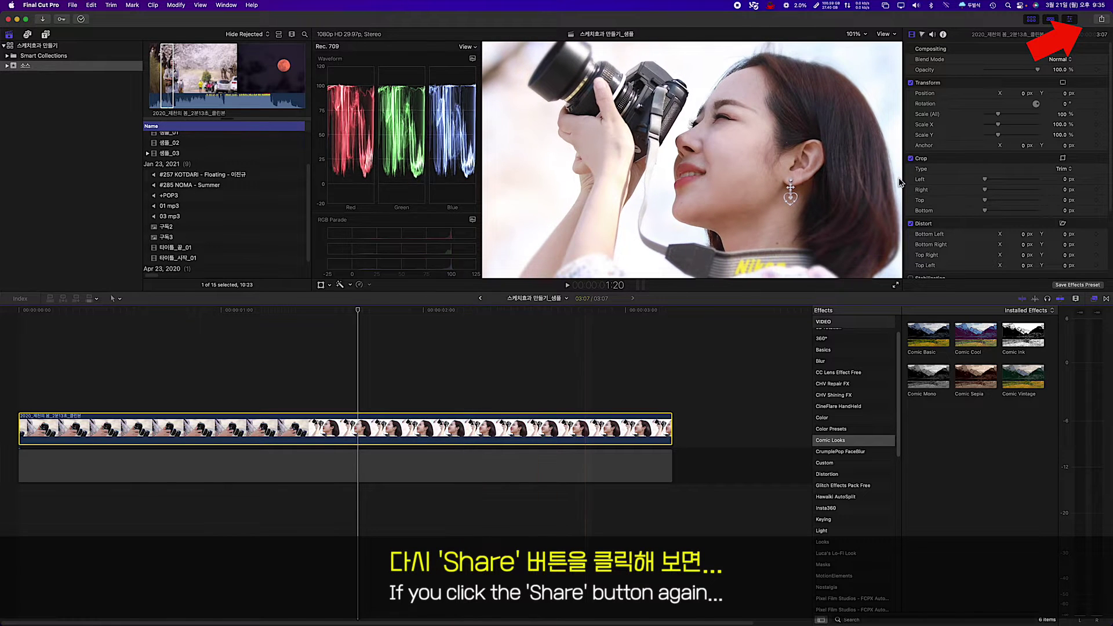
Export the project as an image sequence named 스케치효과 만들기_샘플 into the 이미지스퀀스 folder and check the background tasks.
{"action": "left_click", "coordinate": [1103, 19]}
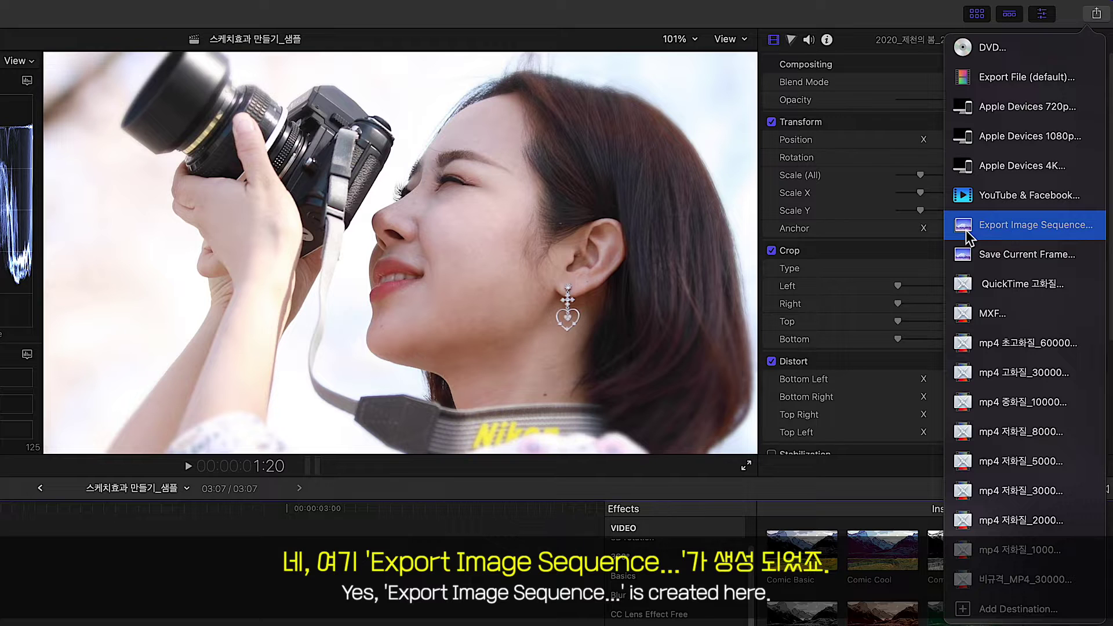
{"action": "left_click", "coordinate": [1041, 232]}
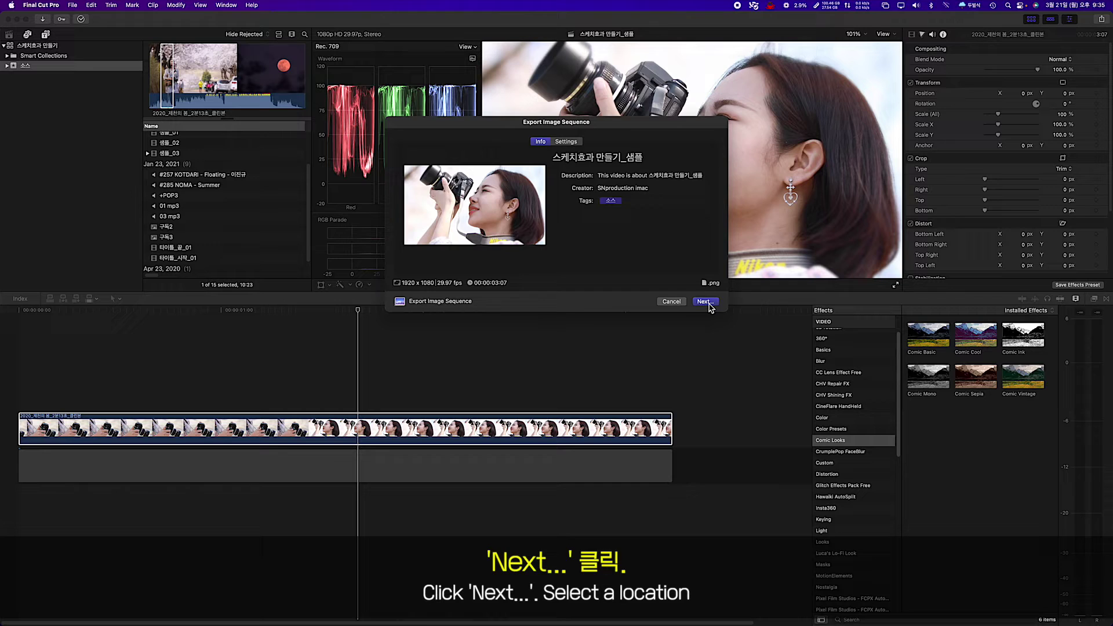
{"action": "left_click", "coordinate": [709, 303]}
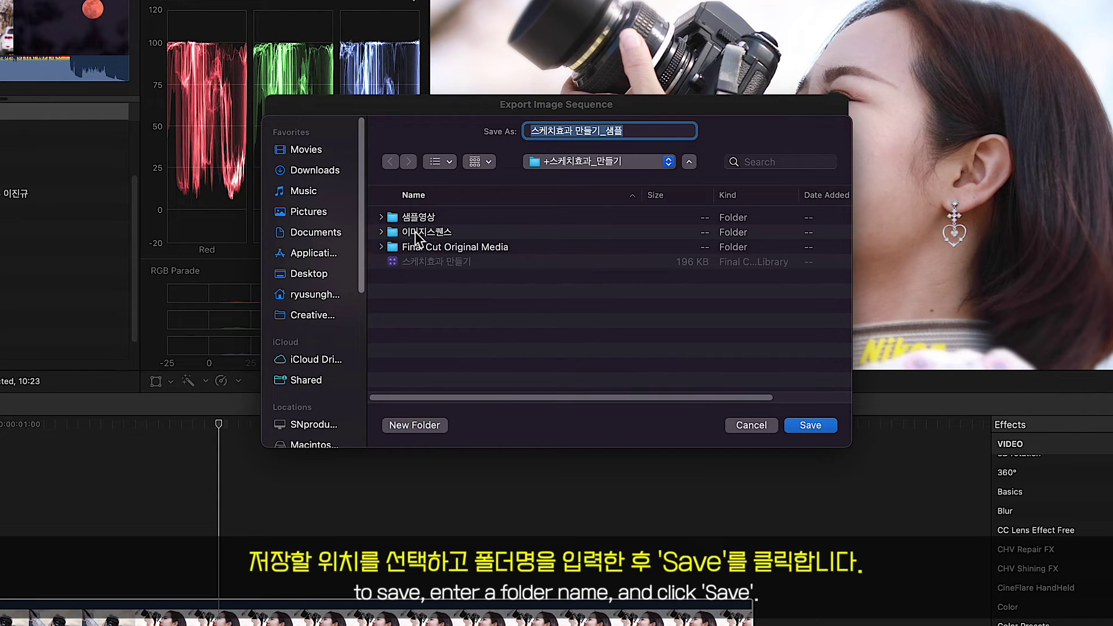
{"action": "double_click", "coordinate": [416, 235]}
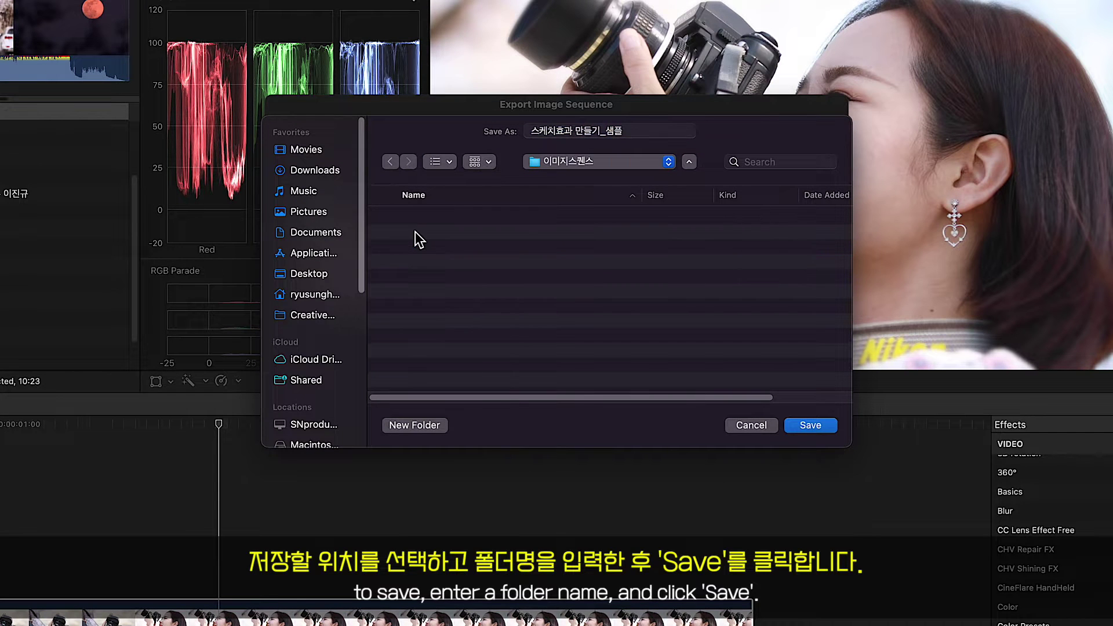
{"action": "left_click", "coordinate": [630, 133]}
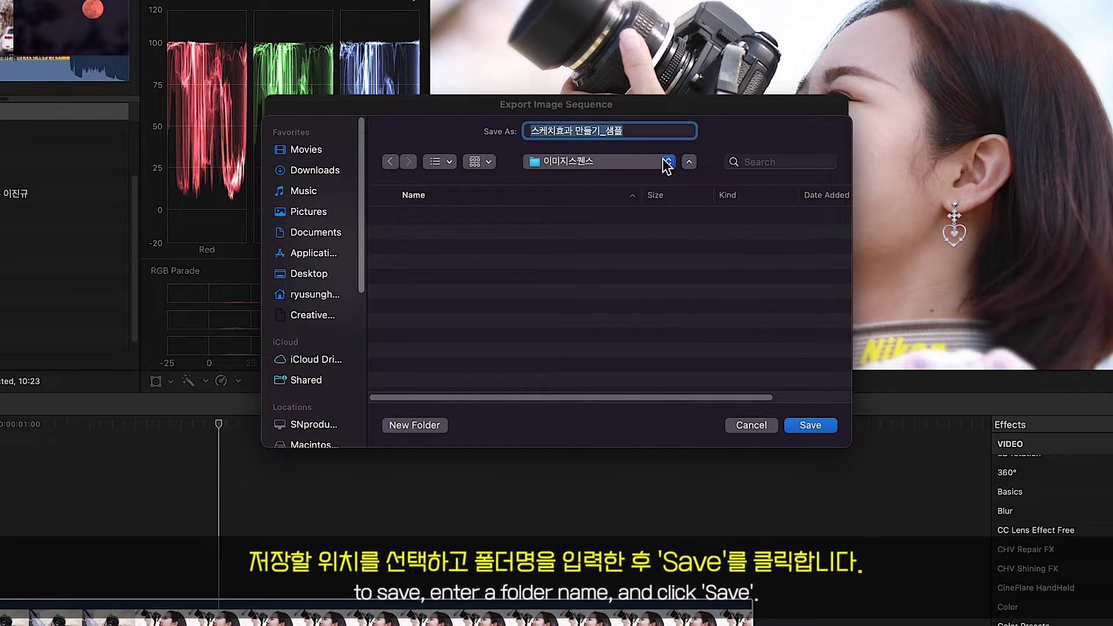
{"action": "left_click", "coordinate": [814, 431]}
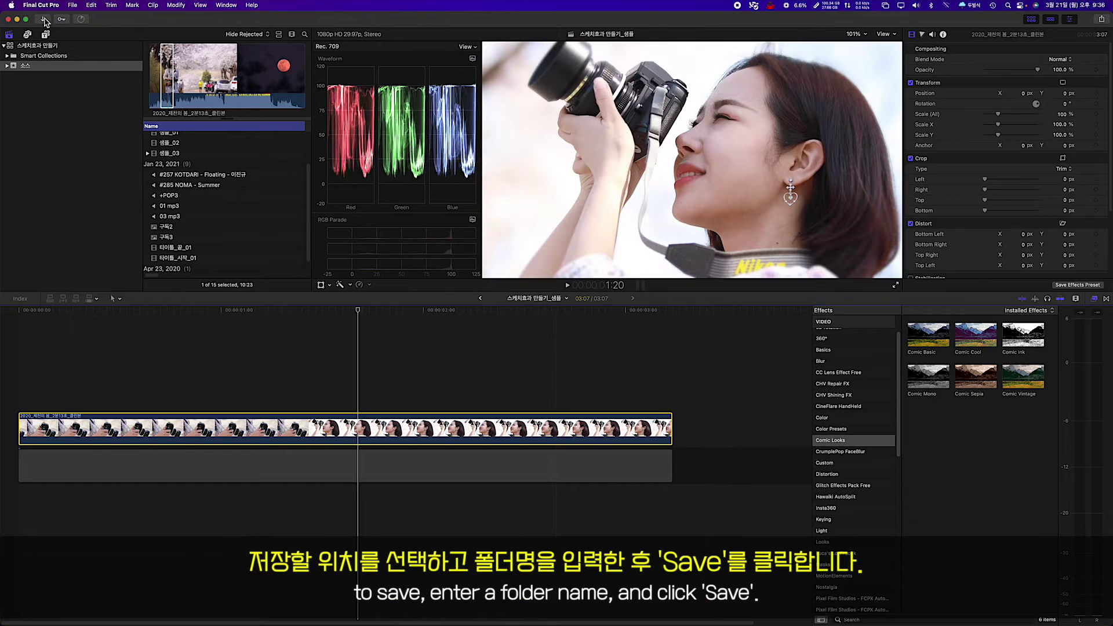
{"action": "left_click", "coordinate": [82, 18]}
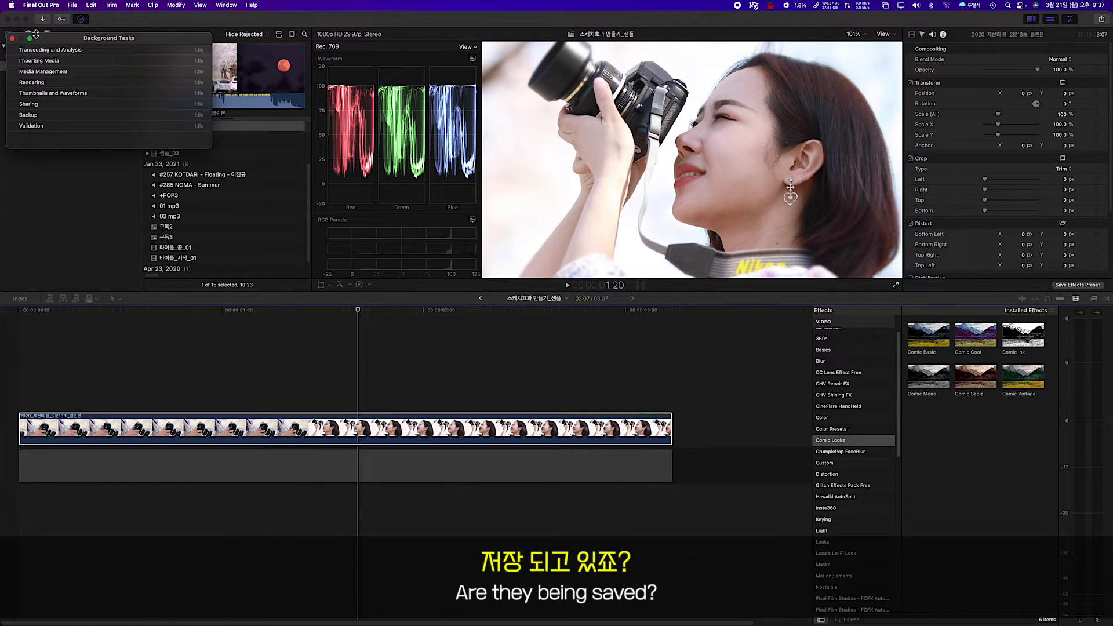
{"action": "left_click", "coordinate": [11, 38]}
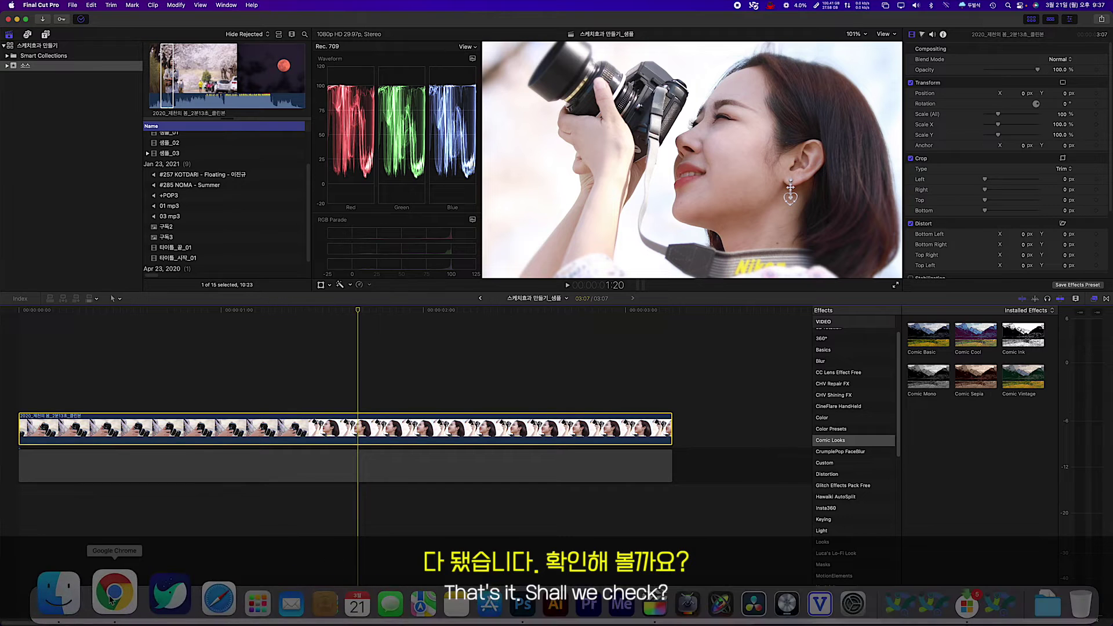
Switch to Finder, browse to the exported 스케치효과 만들기_샘플 folder on the YouTube 편집 drive and preview frame-000000.png.
{"action": "left_click", "coordinate": [69, 603]}
{"action": "scroll", "coordinate": [355, 278], "scroll_direction": "down", "scroll_amount": 5}
{"action": "left_click", "coordinate": [335, 278]}
{"action": "left_click", "coordinate": [441, 194]}
{"action": "scroll", "coordinate": [556, 249], "scroll_direction": "down", "scroll_amount": 2}
{"action": "left_click", "coordinate": [559, 247]}
{"action": "left_click", "coordinate": [629, 242]}
{"action": "left_click", "coordinate": [627, 203]}
{"action": "left_click", "coordinate": [671, 195]}
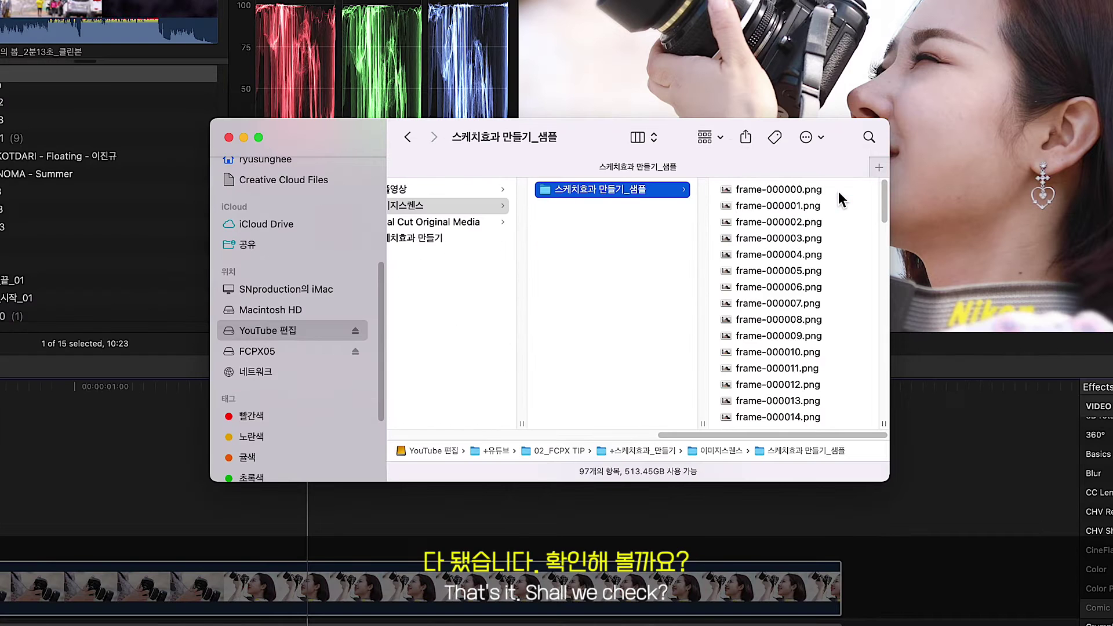
{"action": "left_click_drag", "start_coordinate": [881, 200], "coordinate": [885, 174]}
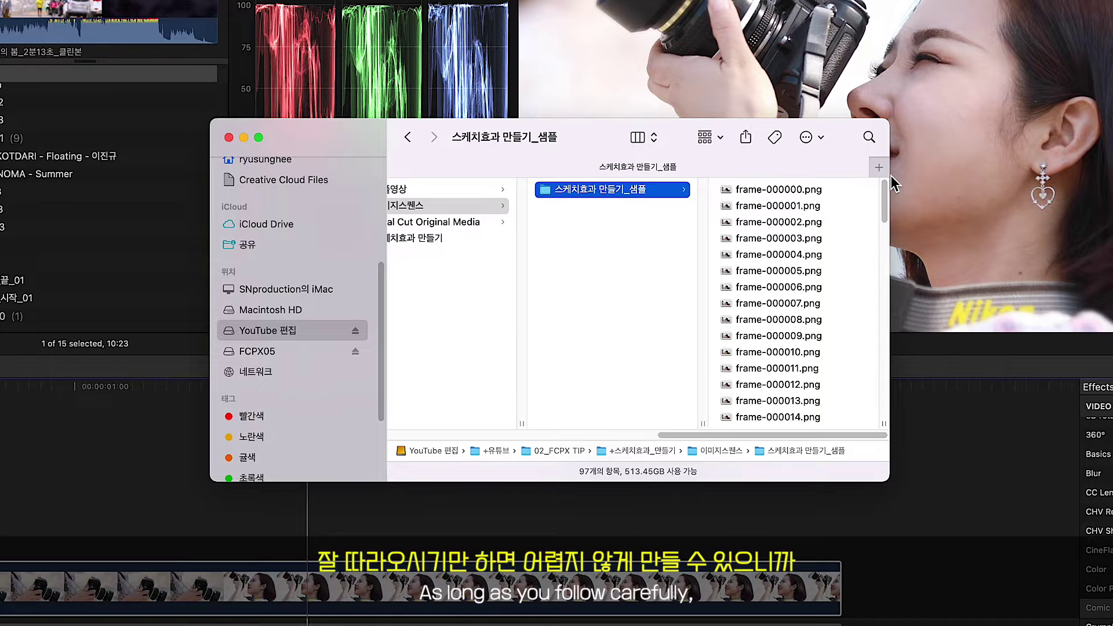
{"action": "left_click", "coordinate": [806, 190]}
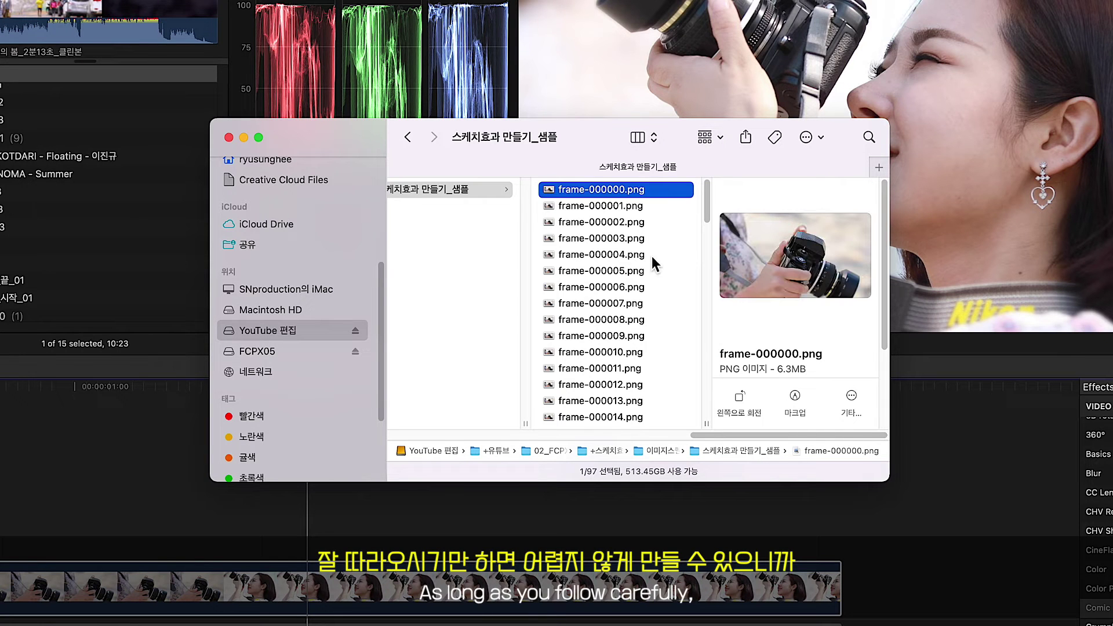
Switch to Photoshop and open the last exported frame, frame-000096.png, from the 스케치효과 만들기_샘플 folder.
{"action": "scroll", "coordinate": [607, 346], "scroll_direction": "down", "scroll_amount": 20}
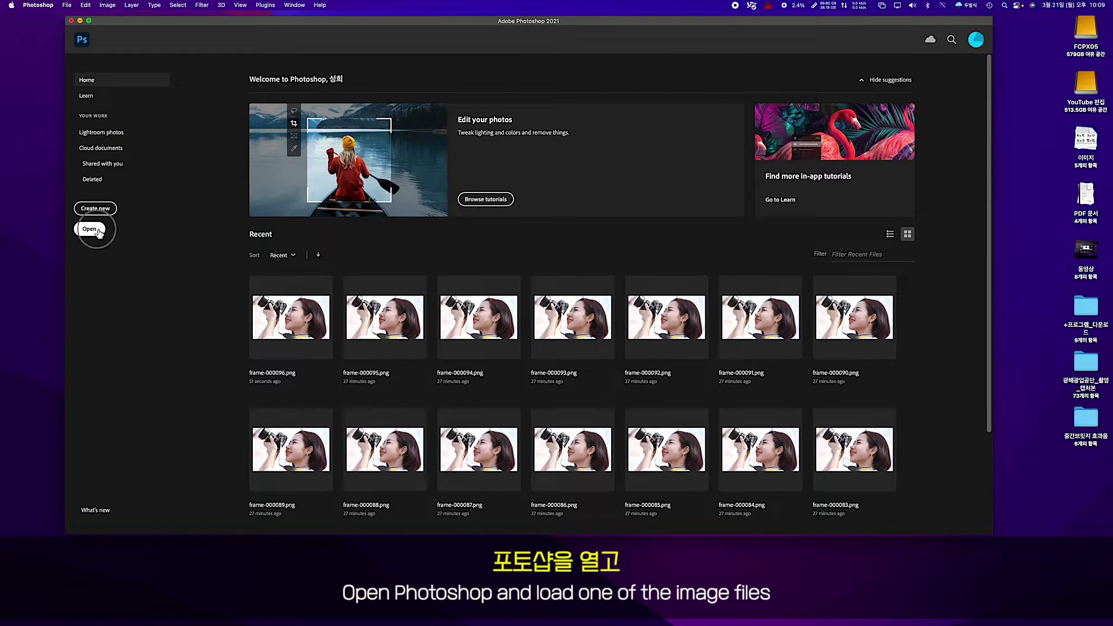
{"action": "left_click", "coordinate": [98, 231]}
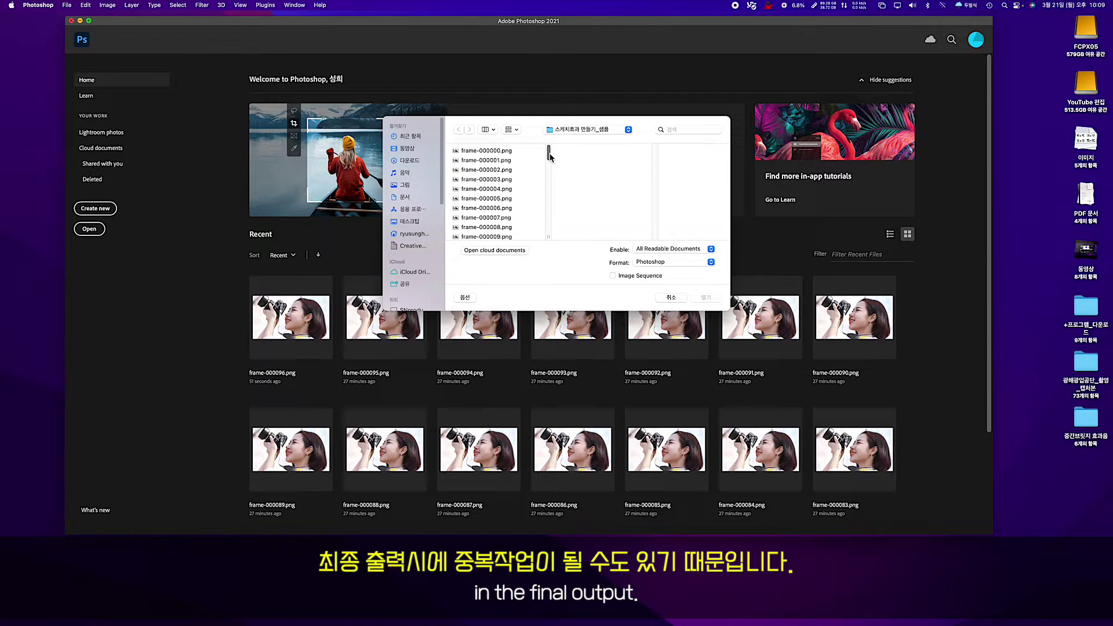
{"action": "left_click_drag", "start_coordinate": [550, 156], "coordinate": [547, 232]}
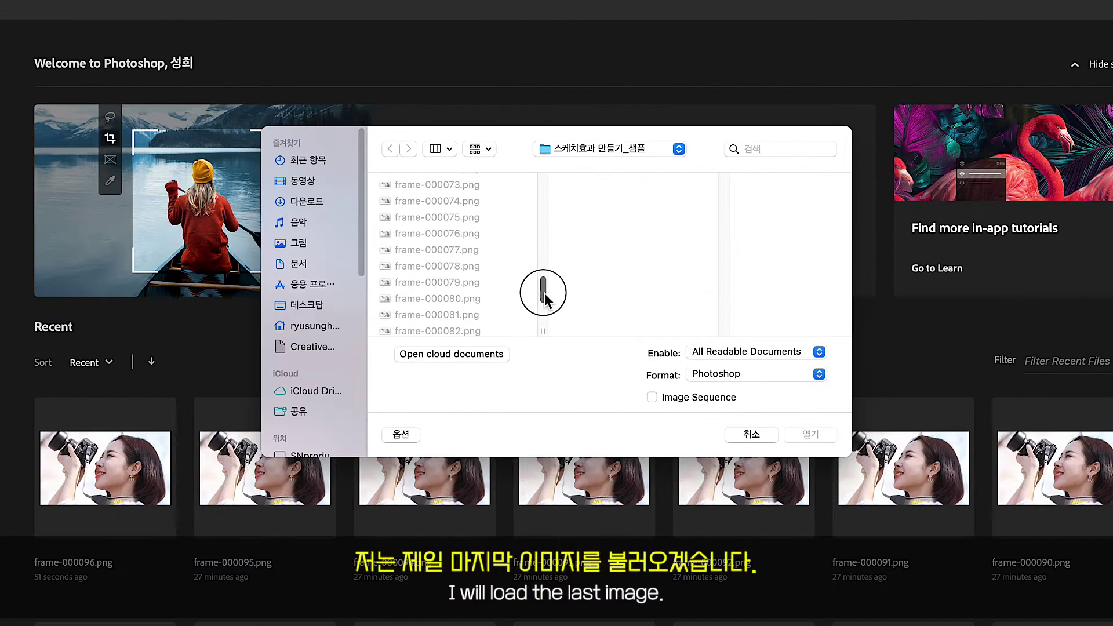
{"action": "left_click", "coordinate": [461, 327]}
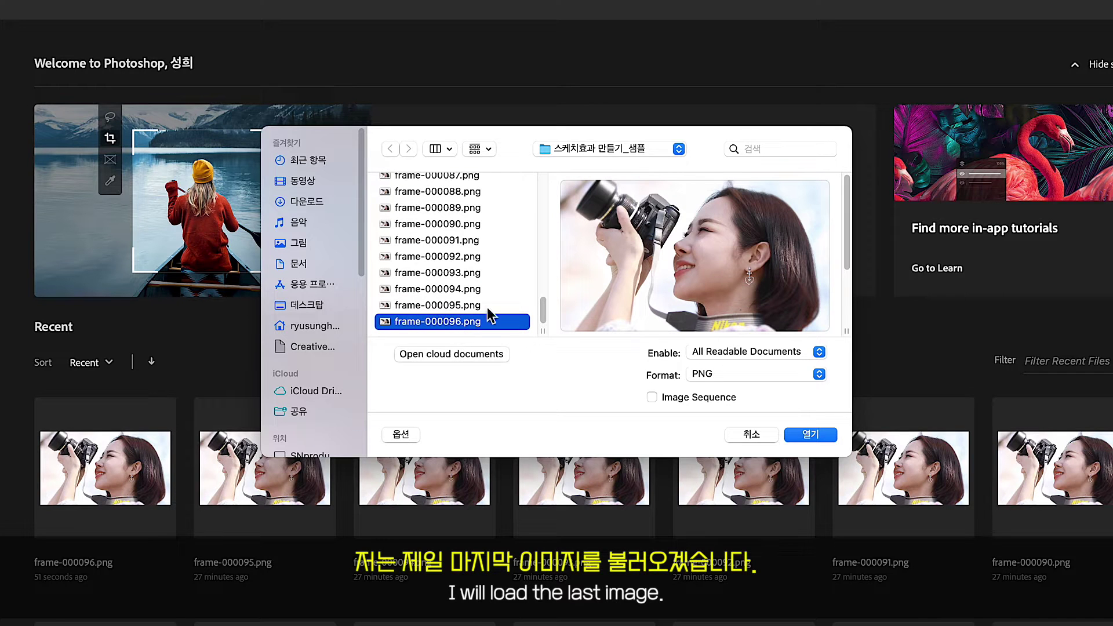
{"action": "left_click", "coordinate": [810, 435]}
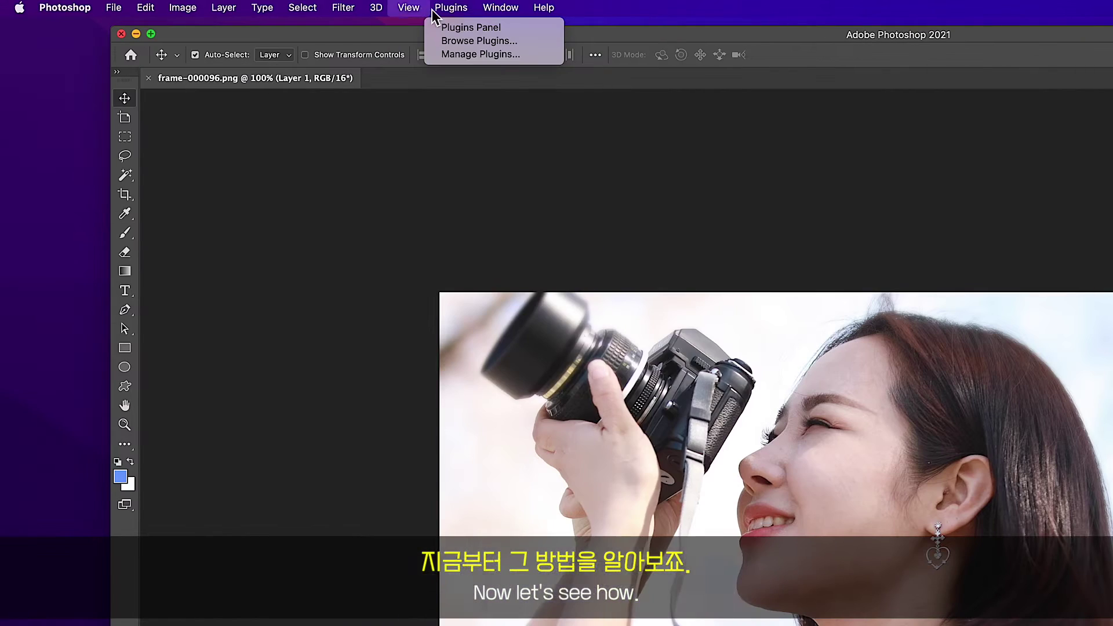
Show the Actions panel and create a new action set named 스케치효과 만들기.
{"action": "mouse_move", "coordinate": [303, 5]}
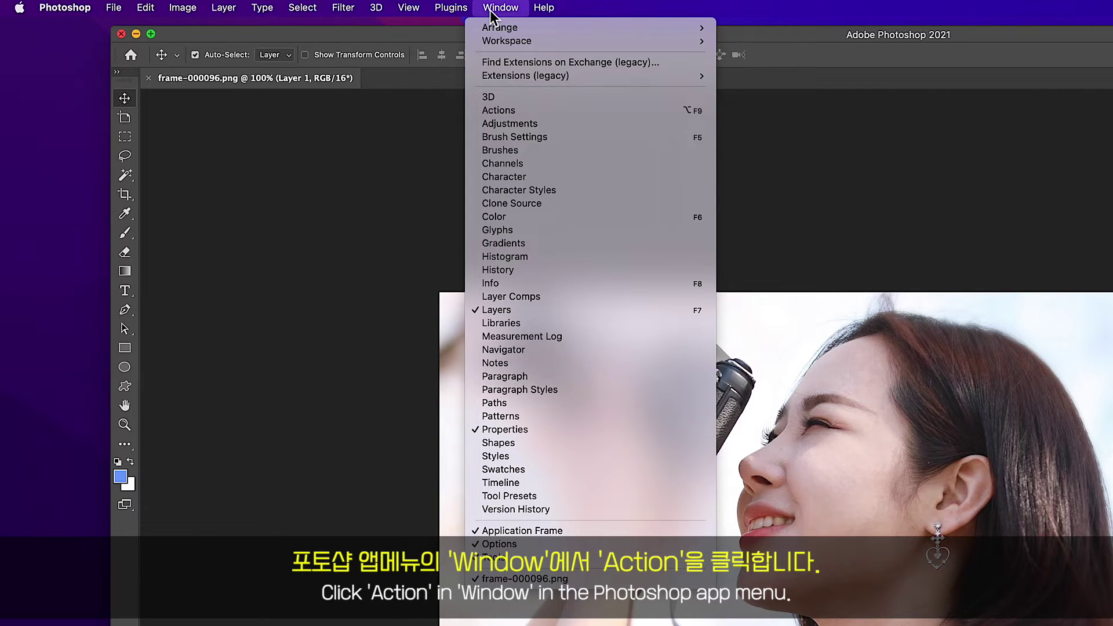
{"action": "left_click", "coordinate": [510, 111]}
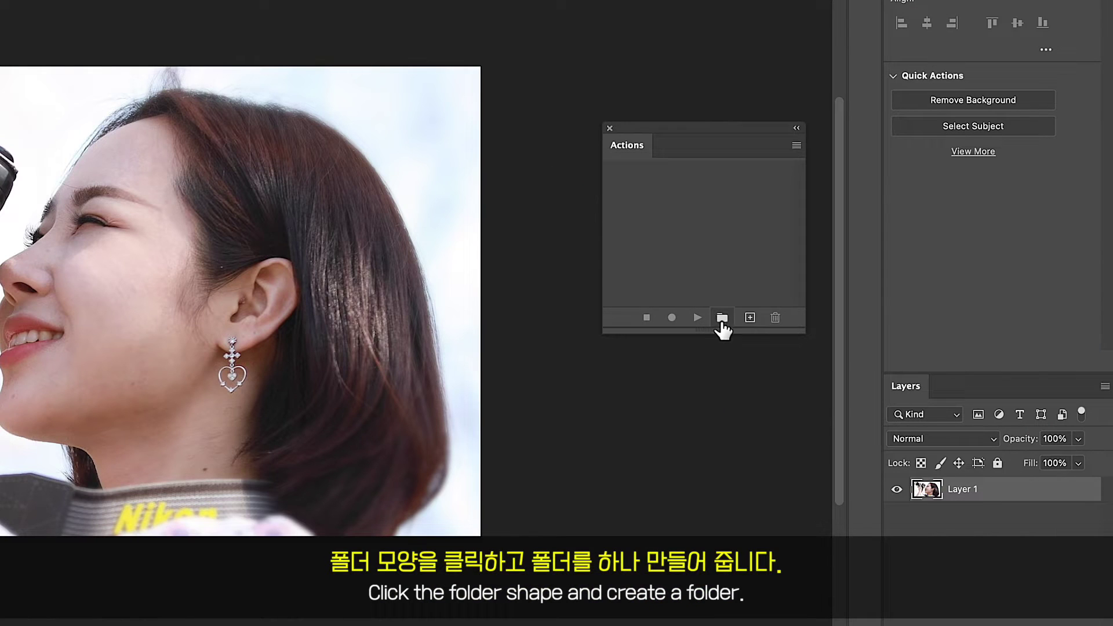
{"action": "left_click", "coordinate": [722, 318]}
{"action": "left_click", "coordinate": [179, 343]}
{"action": "left_click_drag", "start_coordinate": [194, 343], "coordinate": [55, 342]}
{"action": "type", "text": "스케치효과"}
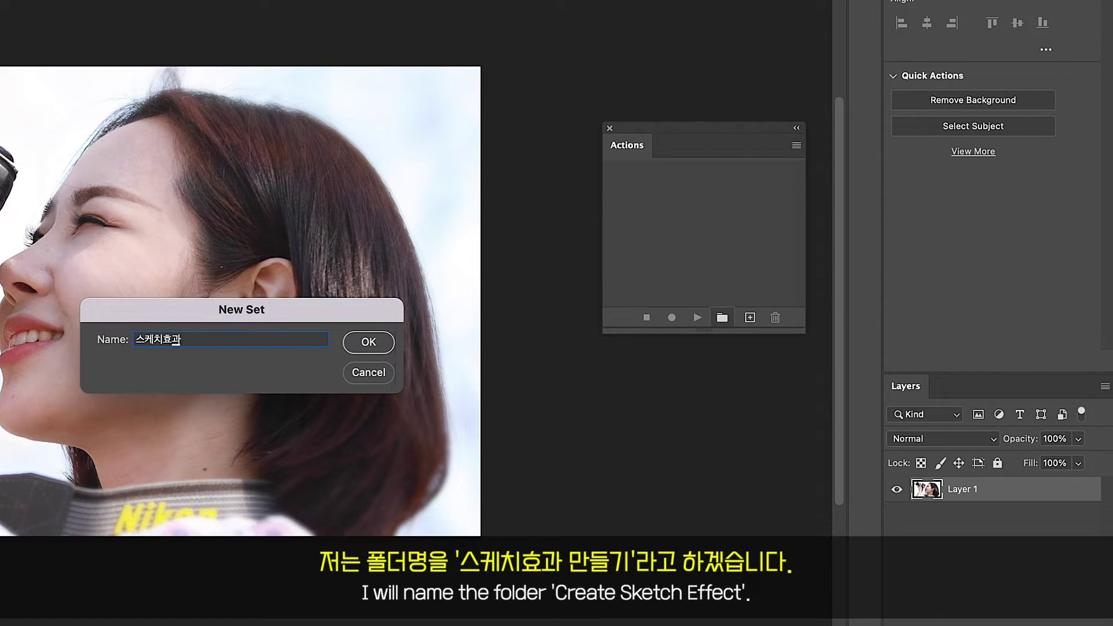
{"action": "type", "text": " 만드들기"}
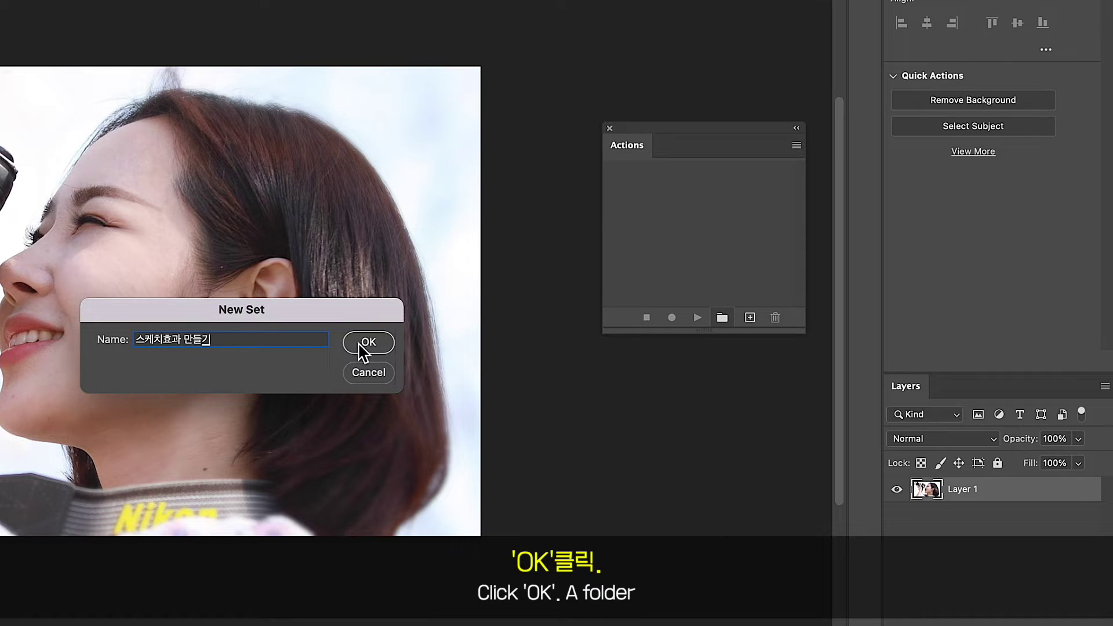
{"action": "left_click", "coordinate": [364, 343]}
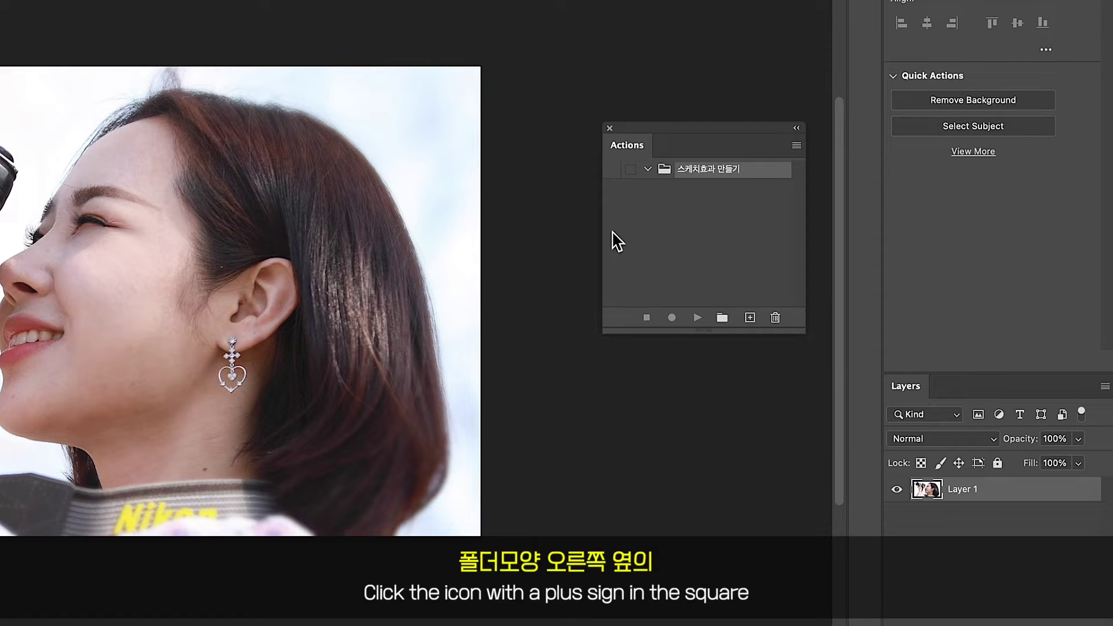
Create an action named 스케치효과_01 in the 스케치효과 만들기 set and start recording it.
{"action": "left_click", "coordinate": [751, 317]}
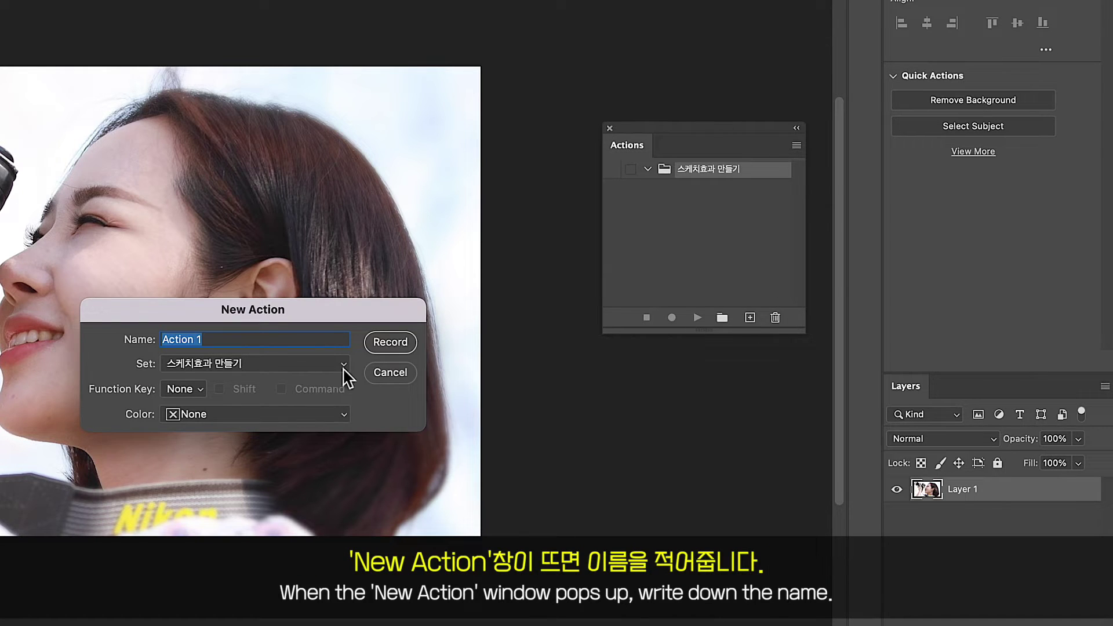
{"action": "left_click", "coordinate": [231, 342]}
{"action": "left_click_drag", "start_coordinate": [230, 342], "coordinate": [107, 339]}
{"action": "type", "text": "슴케치효"}
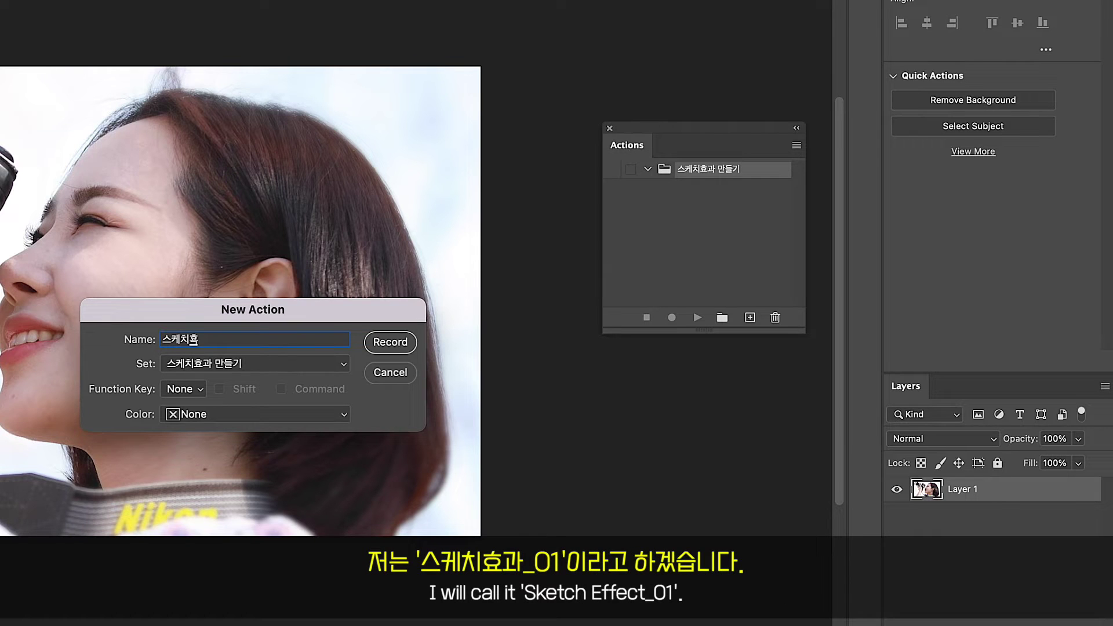
{"action": "type", "text": "과_01"}
{"action": "left_click", "coordinate": [388, 350]}
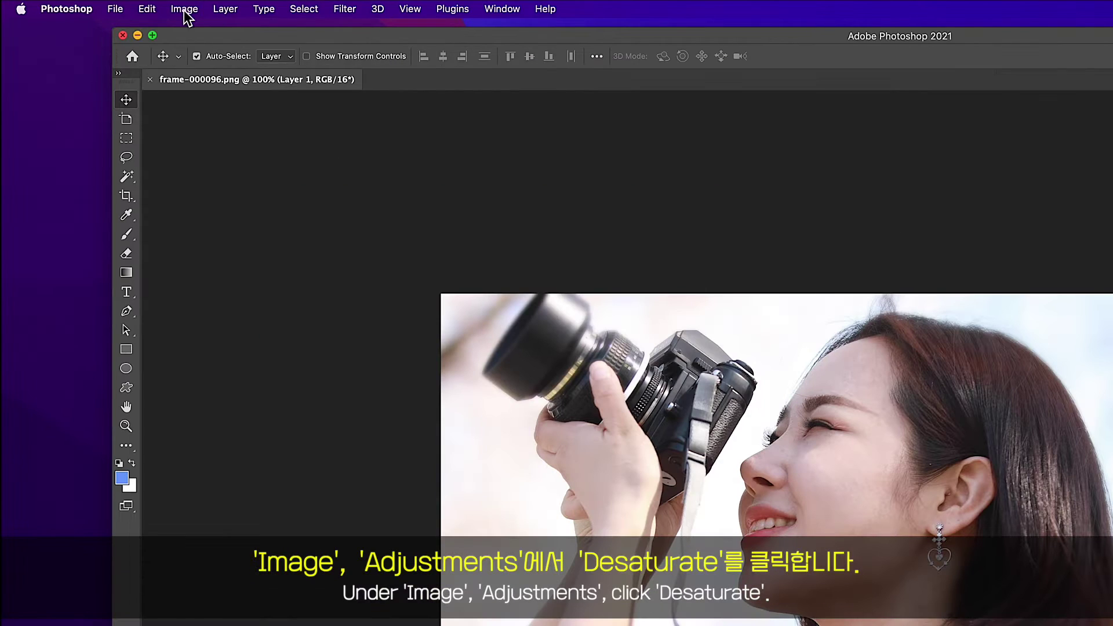
Desaturate Layer 1 and duplicate it within the same document.
{"action": "left_click", "coordinate": [100, 6]}
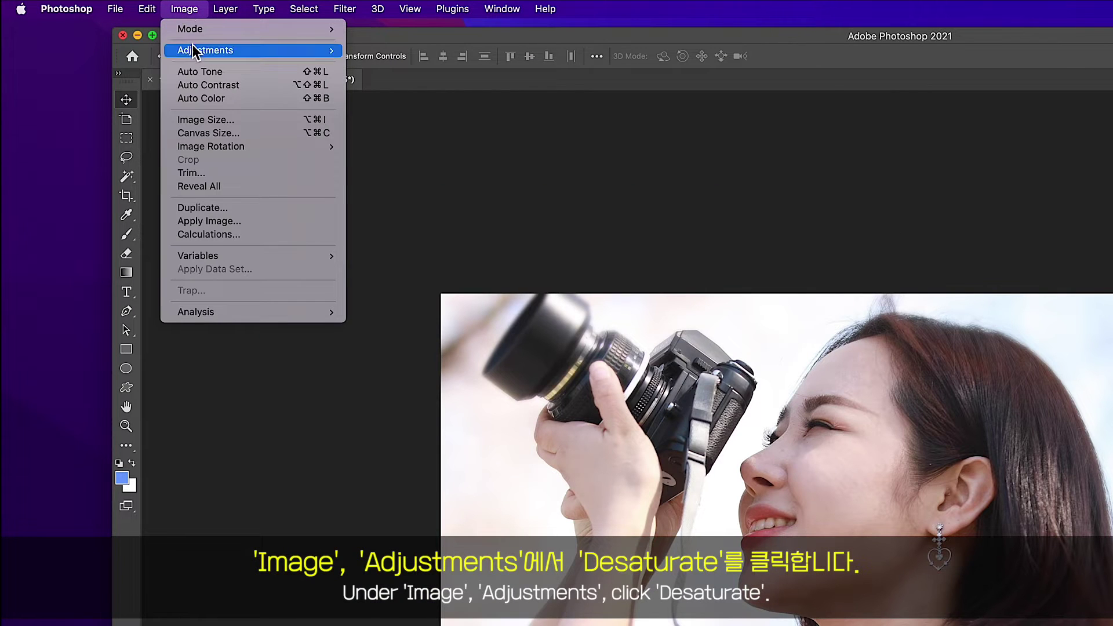
{"action": "mouse_move", "coordinate": [192, 46]}
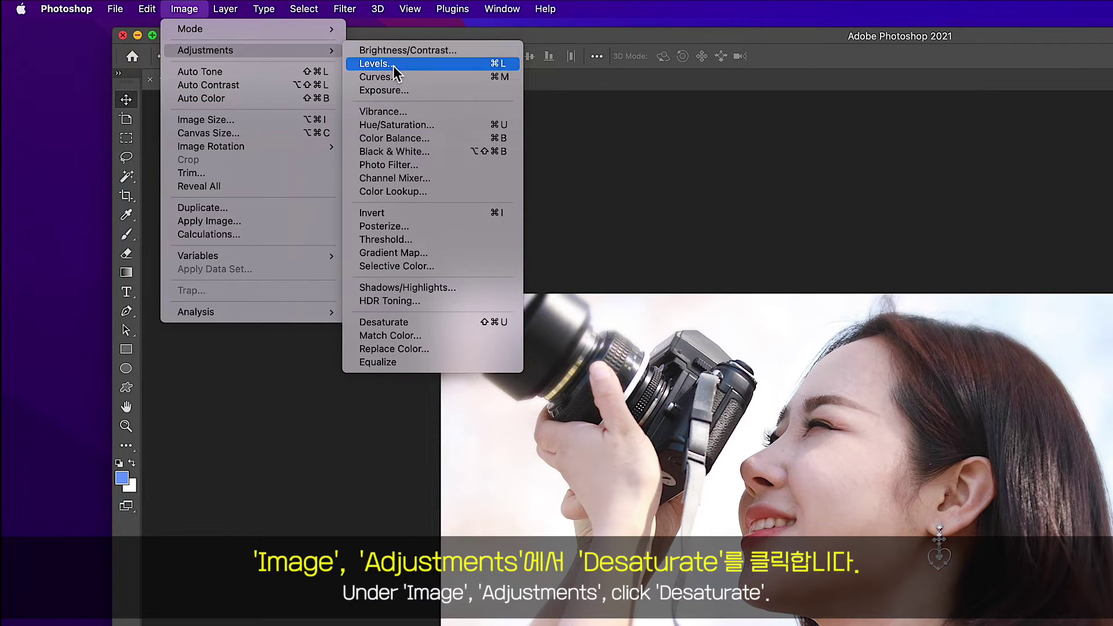
{"action": "left_click", "coordinate": [396, 323]}
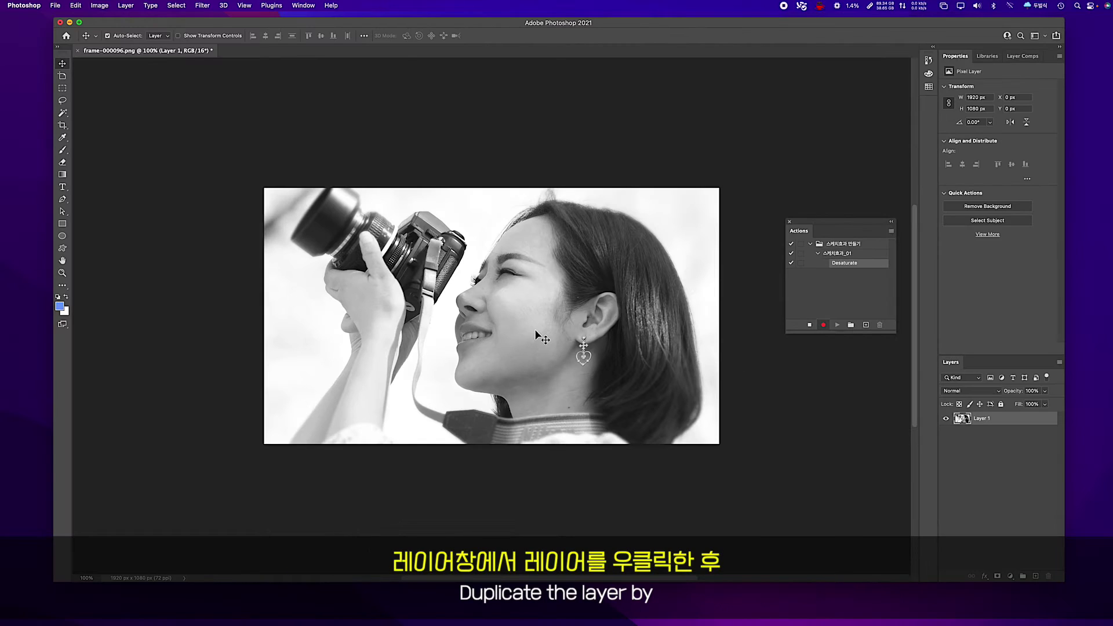
{"action": "right_click", "coordinate": [980, 421]}
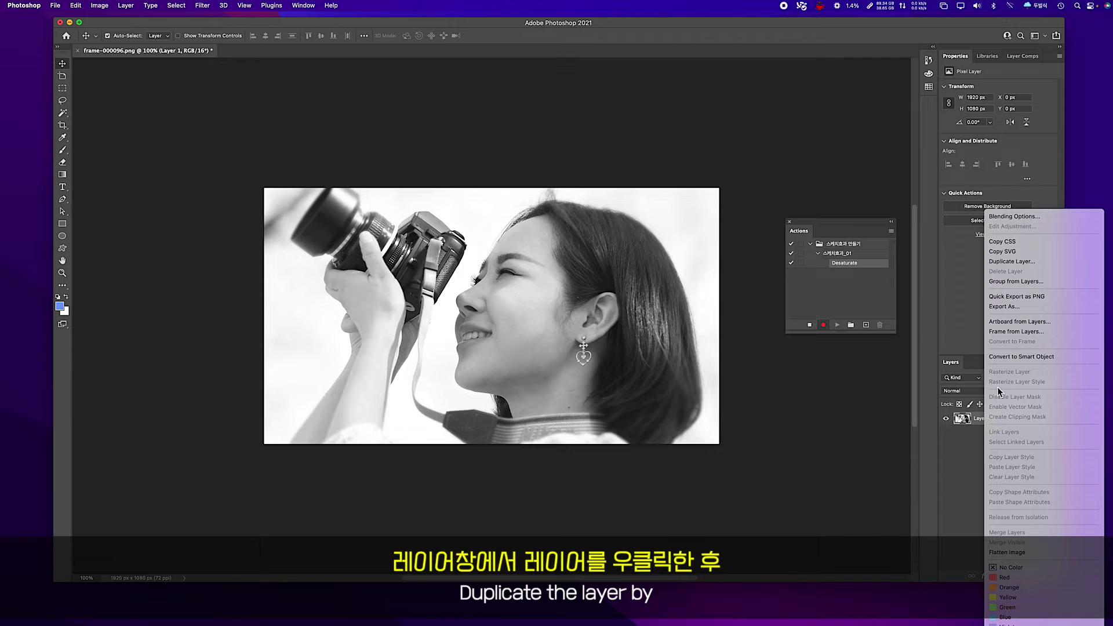
{"action": "left_click", "coordinate": [1022, 262]}
{"action": "left_click", "coordinate": [676, 315]}
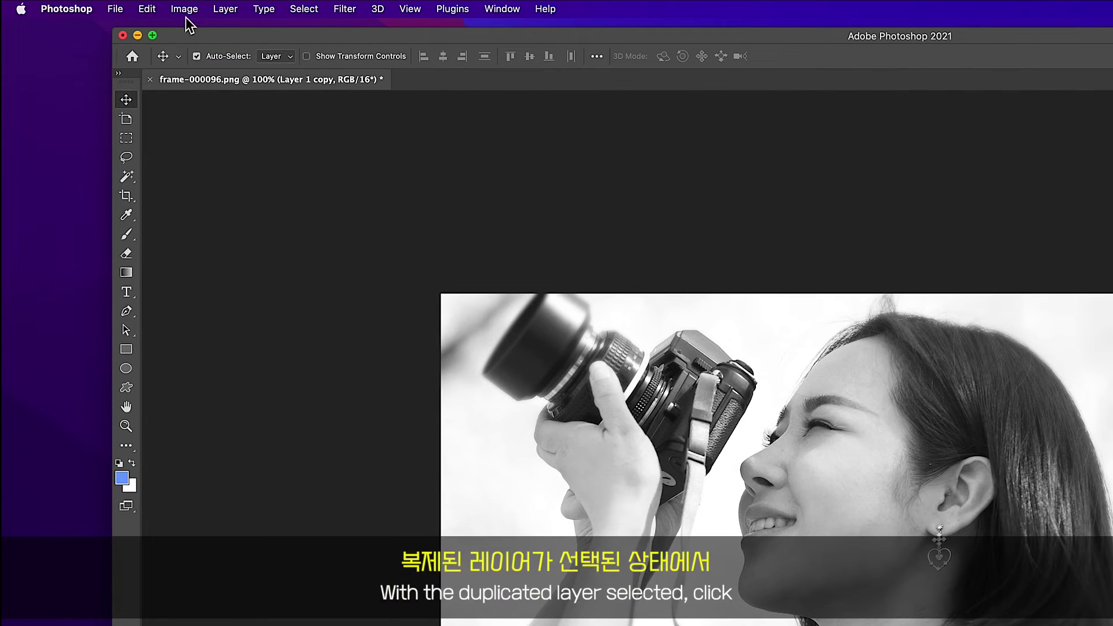
Invert the duplicated layer and set its blending mode to Color Dodge.
{"action": "left_click", "coordinate": [101, 7]}
{"action": "mouse_move", "coordinate": [192, 51]}
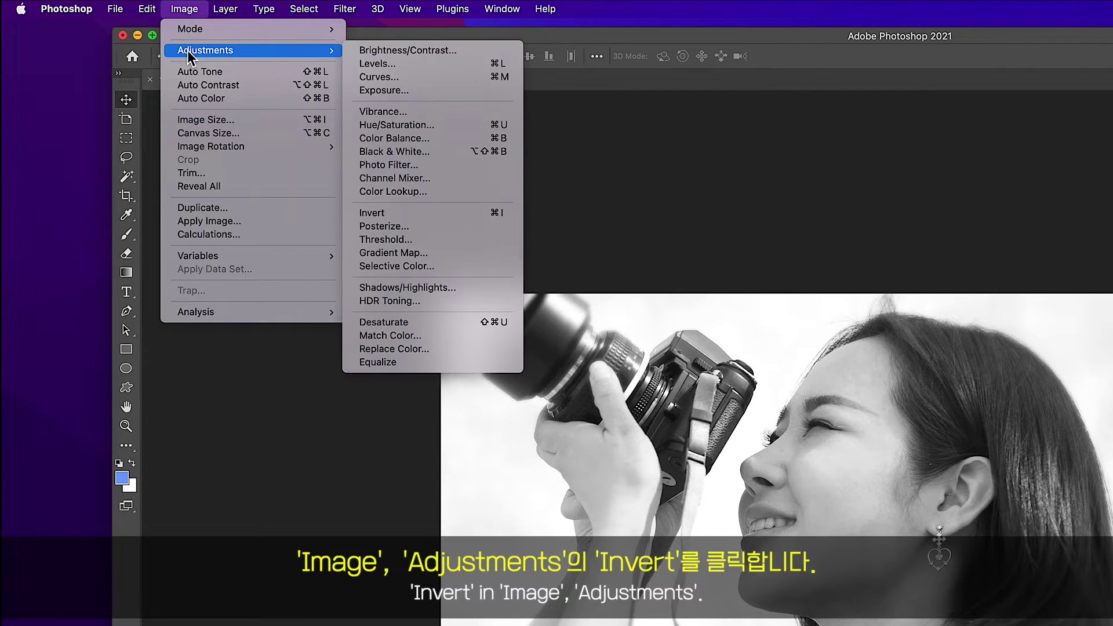
{"action": "left_click", "coordinate": [374, 214]}
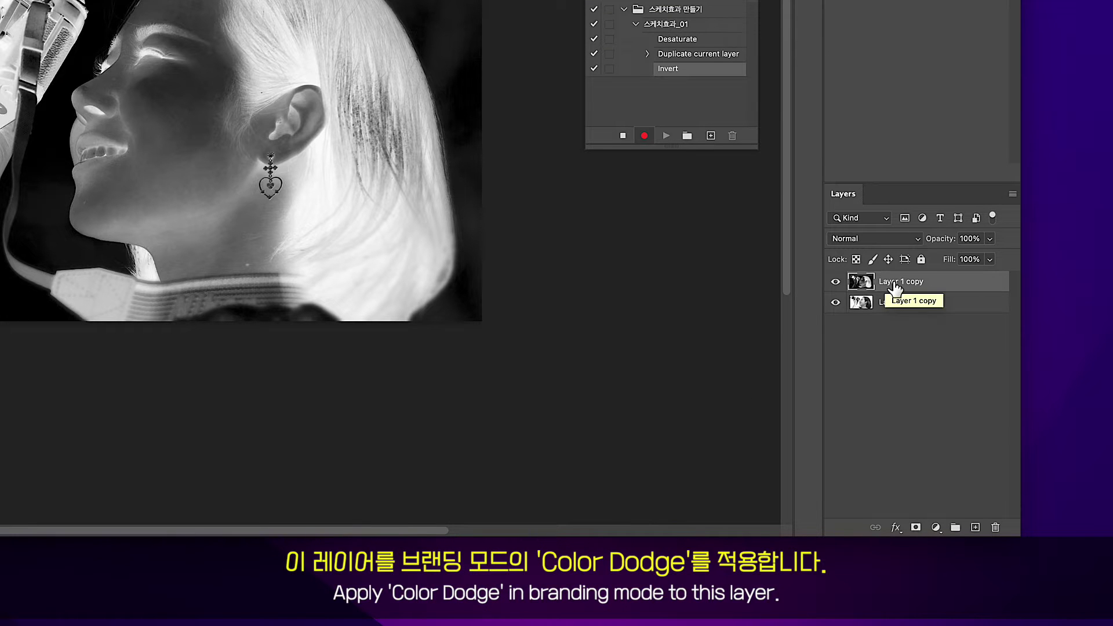
{"action": "left_click", "coordinate": [918, 239]}
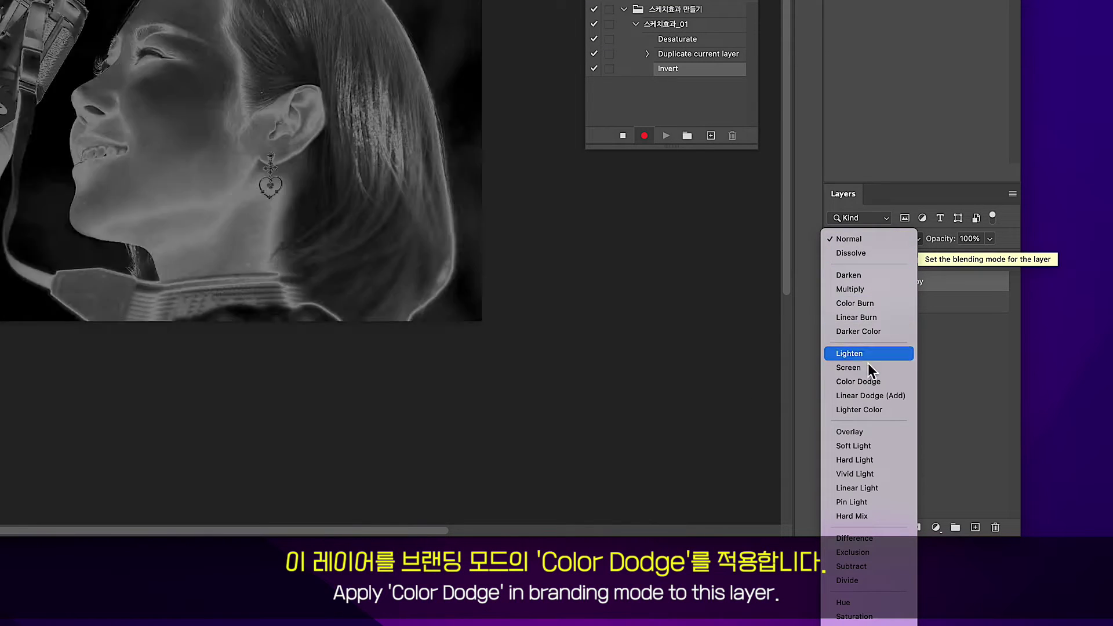
{"action": "left_click", "coordinate": [858, 381]}
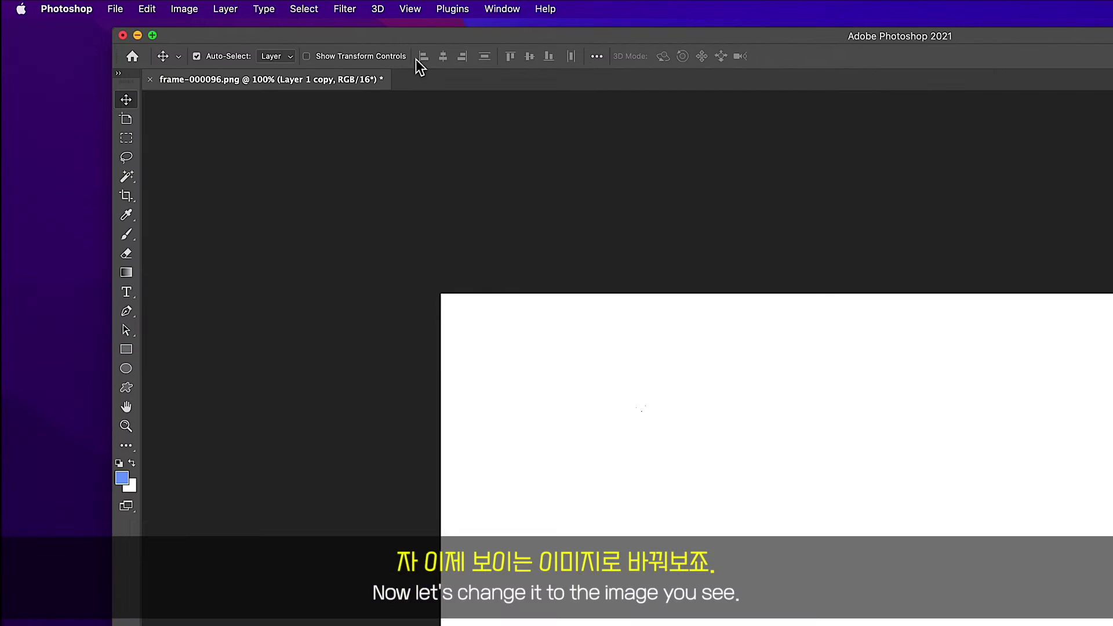
Apply the Minimum filter to the duplicated layer with a radius of 2 pixels and Squareness preserved.
{"action": "left_click", "coordinate": [178, 6]}
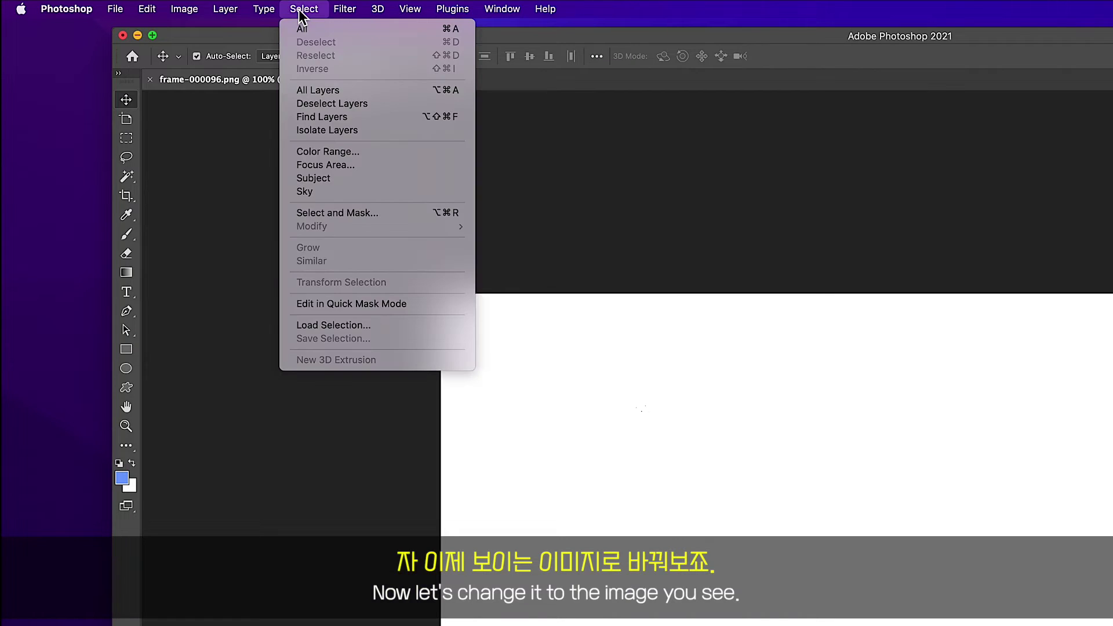
{"action": "mouse_move", "coordinate": [344, 9]}
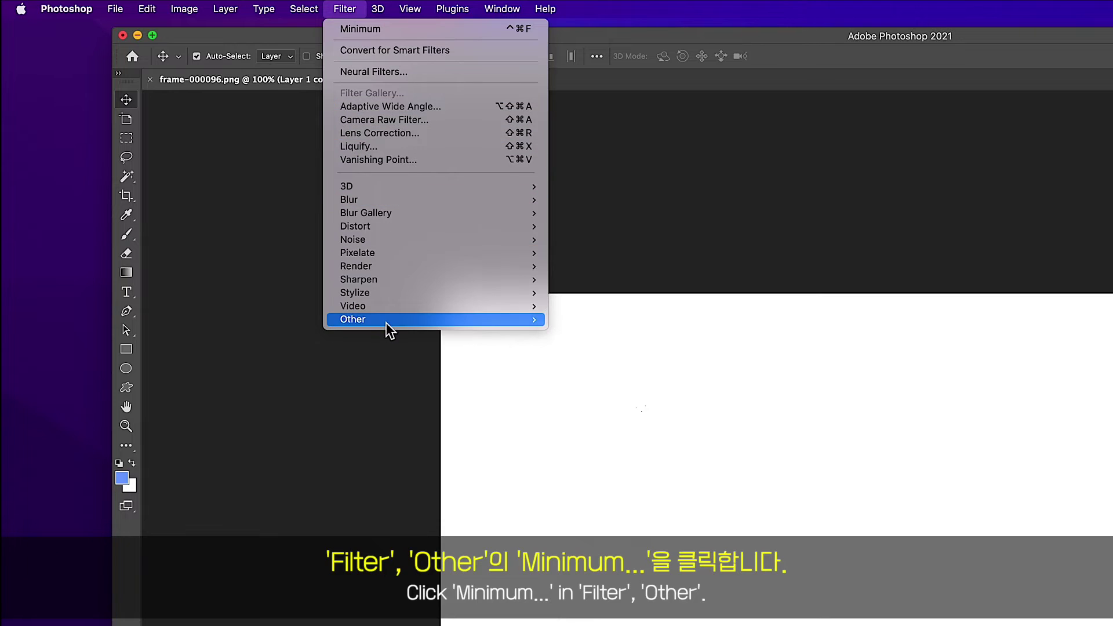
{"action": "mouse_move", "coordinate": [384, 319]}
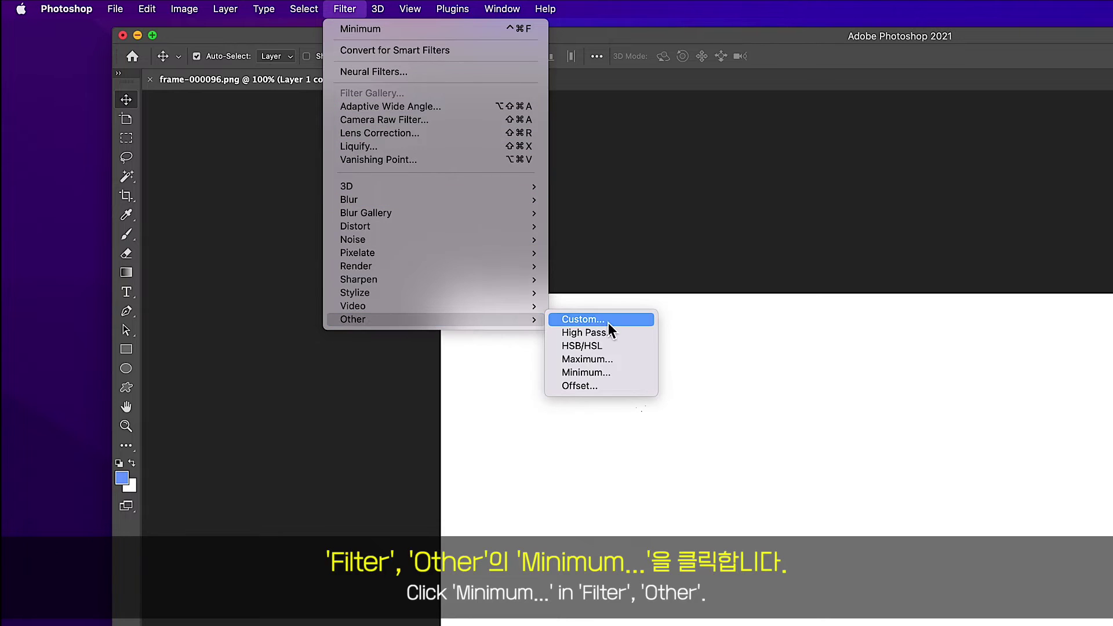
{"action": "left_click", "coordinate": [588, 375]}
{"action": "left_click_drag", "start_coordinate": [691, 128], "coordinate": [776, 74]}
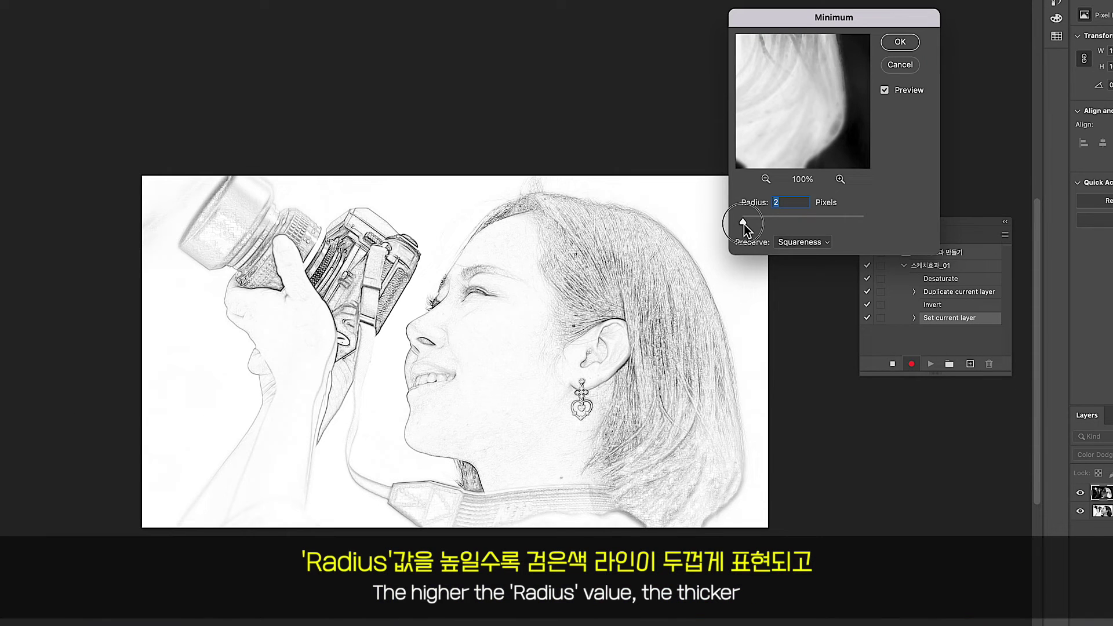
{"action": "left_click_drag", "start_coordinate": [701, 223], "coordinate": [742, 224]}
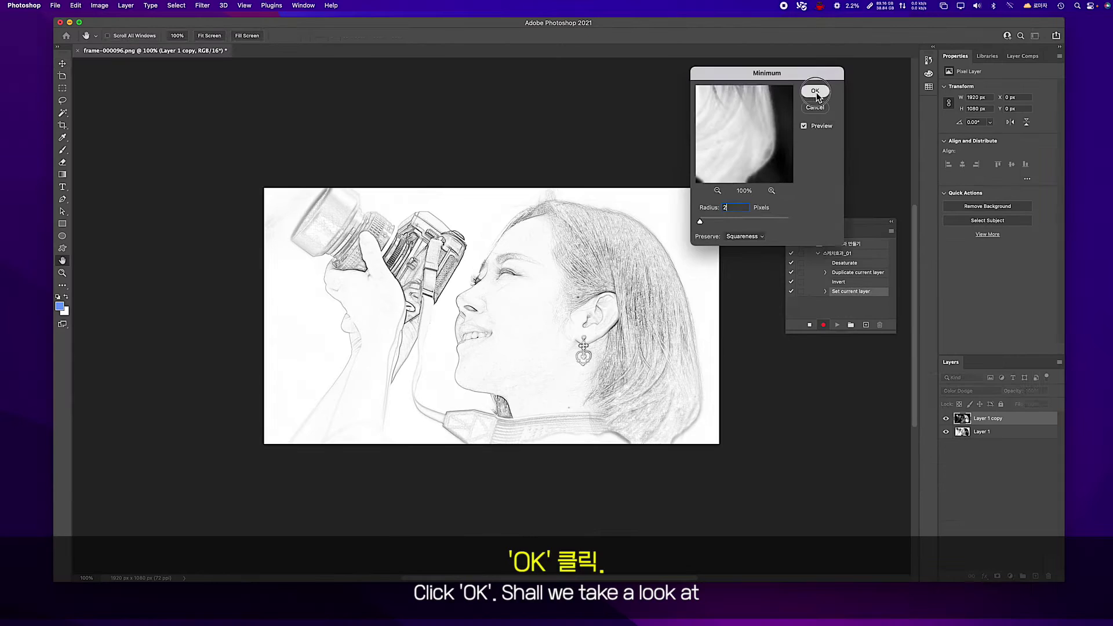
{"action": "left_click", "coordinate": [900, 42]}
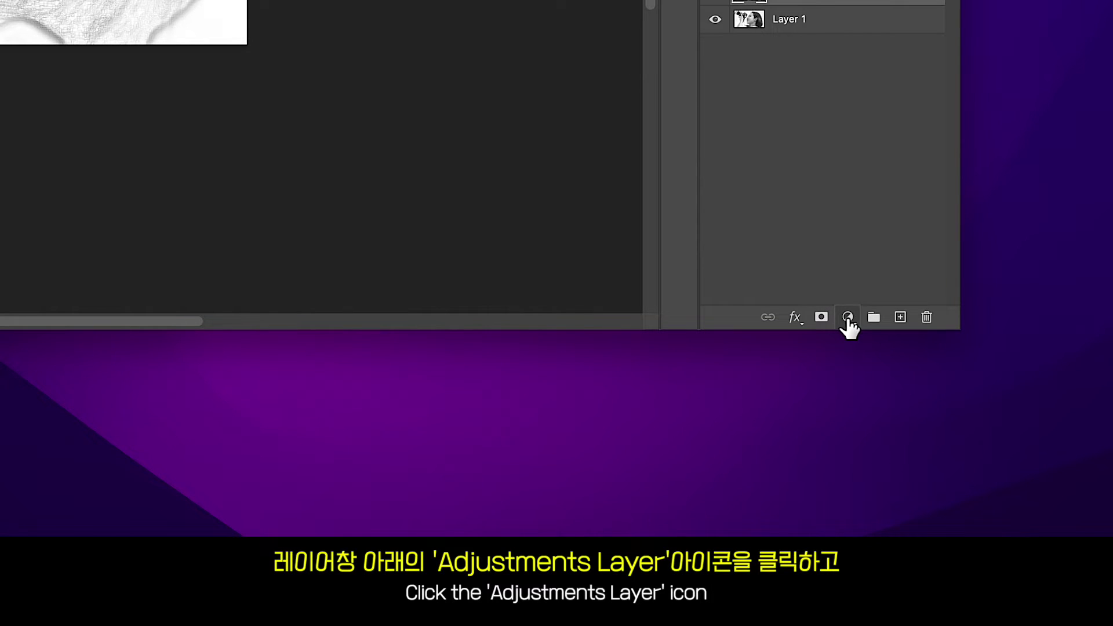
Add a Curves adjustment layer and bend its RGB curve downward to make the pencil lines darker.
{"action": "left_click", "coordinate": [847, 317]}
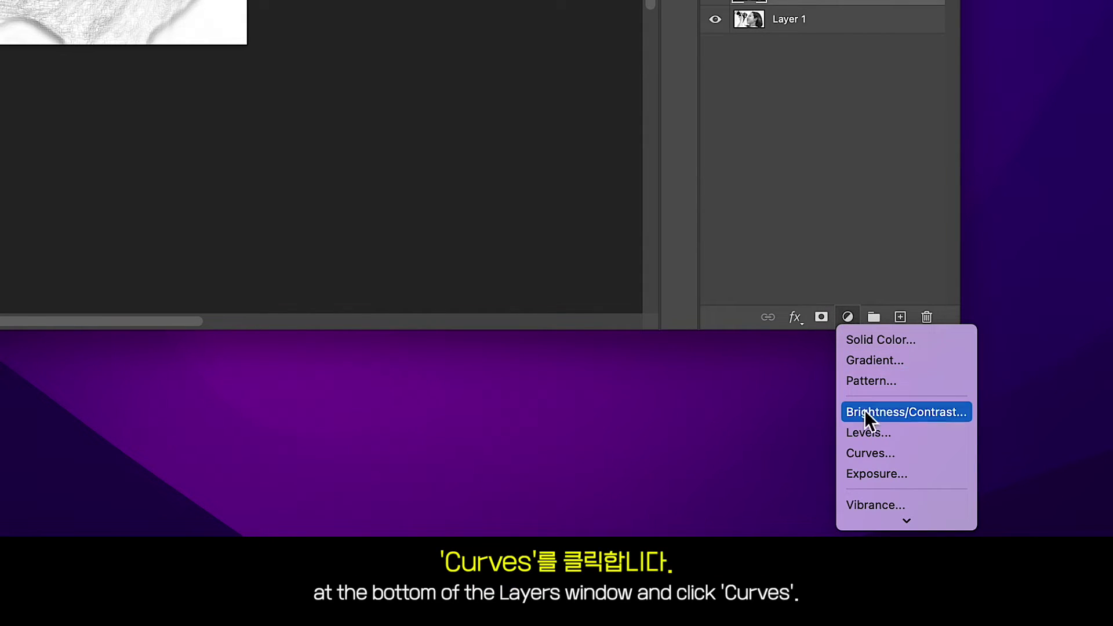
{"action": "left_click", "coordinate": [867, 441]}
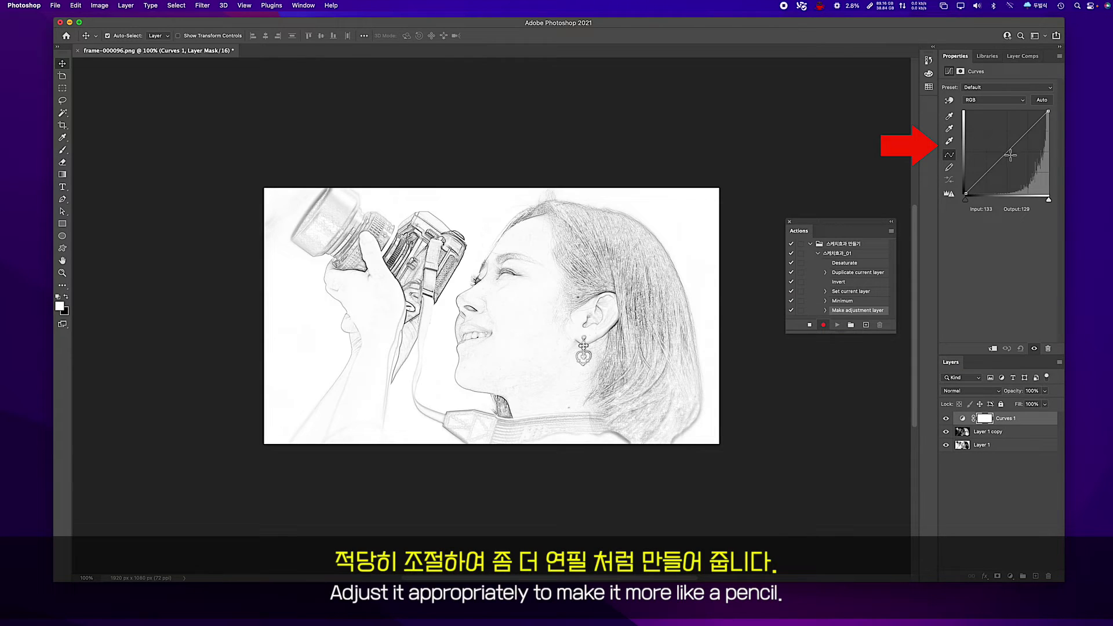
{"action": "left_click_drag", "start_coordinate": [1024, 150], "coordinate": [992, 179]}
{"action": "mouse_move", "coordinate": [1012, 160]}
{"action": "left_mouse_down"}
{"action": "mouse_move", "coordinate": [1039, 139]}
{"action": "mouse_move", "coordinate": [1029, 138]}
{"action": "left_mouse_up"}
{"action": "left_click", "coordinate": [992, 179]}
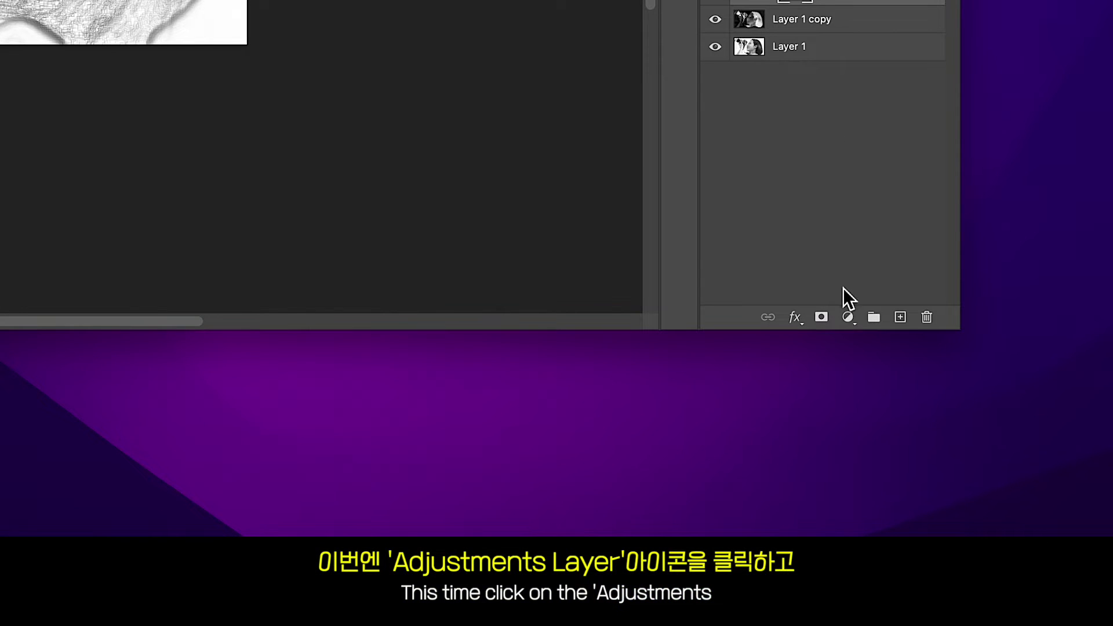
Add a Levels adjustment layer above the curves layer and raise the shadow input level to deepen the pencil lines.
{"action": "left_click", "coordinate": [848, 317]}
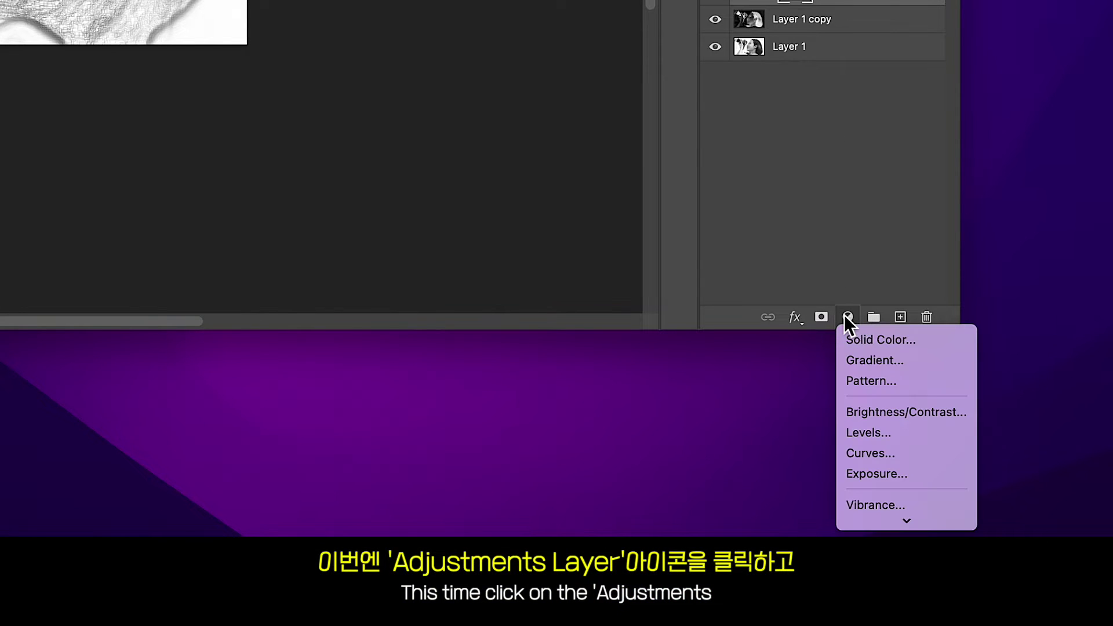
{"action": "left_click", "coordinate": [859, 434]}
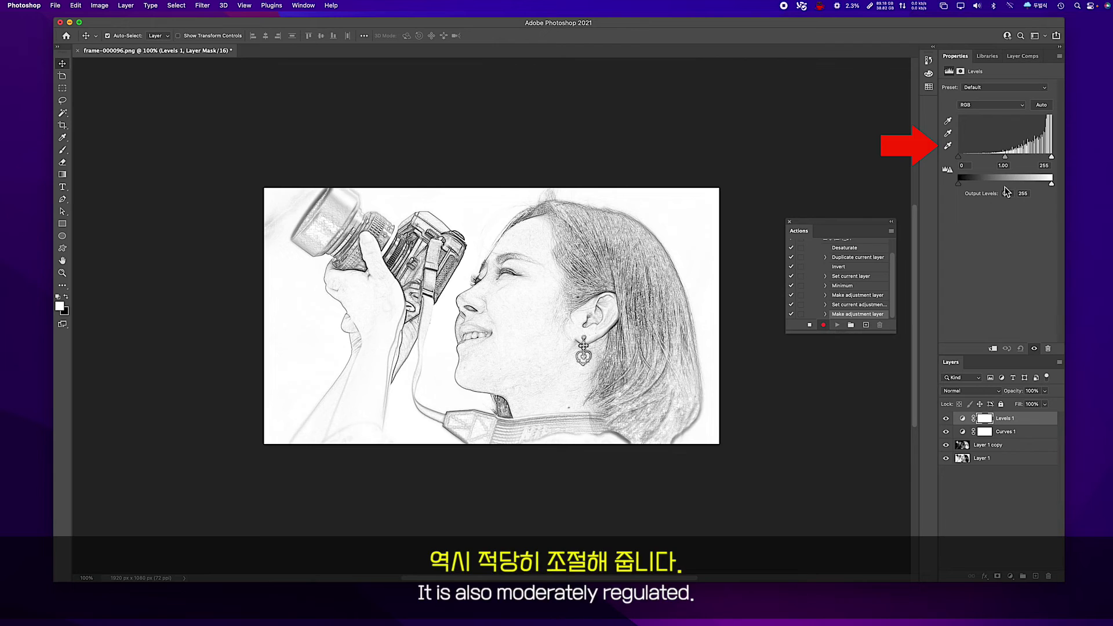
{"action": "mouse_move", "coordinate": [1052, 157]}
{"action": "left_mouse_down"}
{"action": "mouse_move", "coordinate": [1038, 158]}
{"action": "mouse_move", "coordinate": [1064, 155]}
{"action": "mouse_move", "coordinate": [995, 160]}
{"action": "mouse_move", "coordinate": [1030, 162]}
{"action": "mouse_move", "coordinate": [1006, 160]}
{"action": "left_mouse_up"}
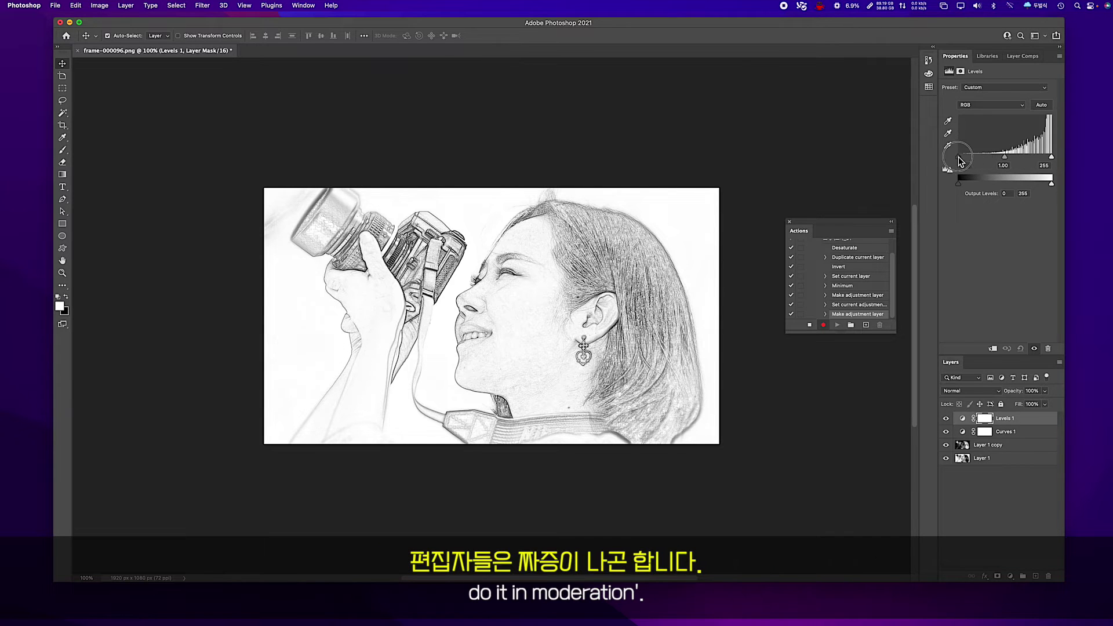
{"action": "mouse_move", "coordinate": [959, 157]}
{"action": "left_mouse_down"}
{"action": "mouse_move", "coordinate": [1022, 162]}
{"action": "mouse_move", "coordinate": [1012, 167]}
{"action": "left_mouse_up"}
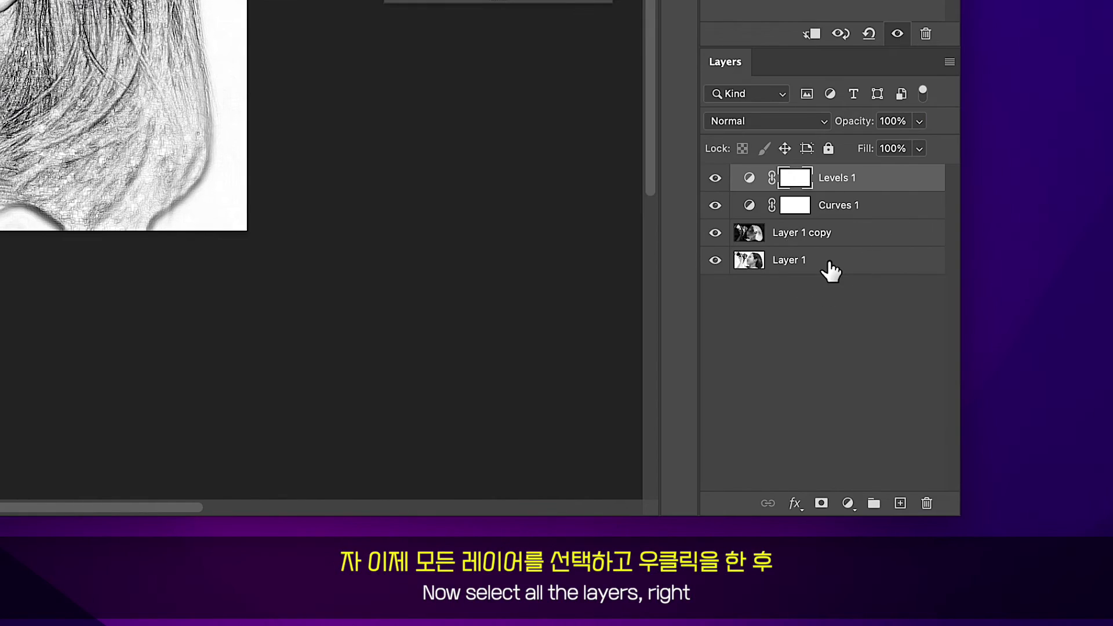
Merge all the layers from Levels 1 down to Layer 1 into one and save the image.
{"action": "left_click", "coordinate": [830, 270], "text": "shift"}
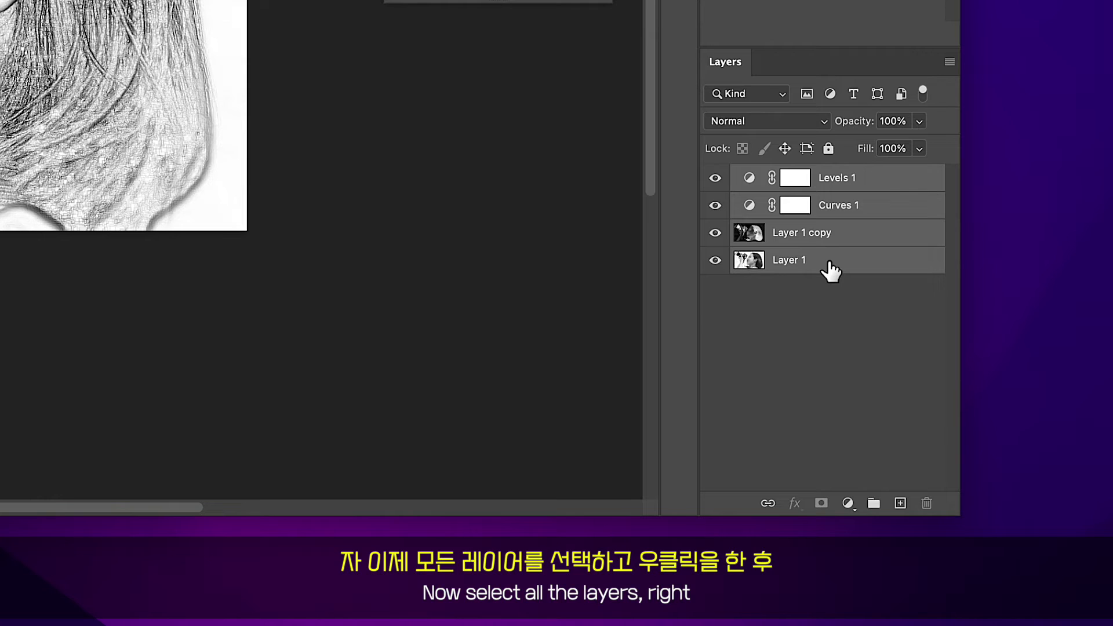
{"action": "right_click", "coordinate": [829, 270]}
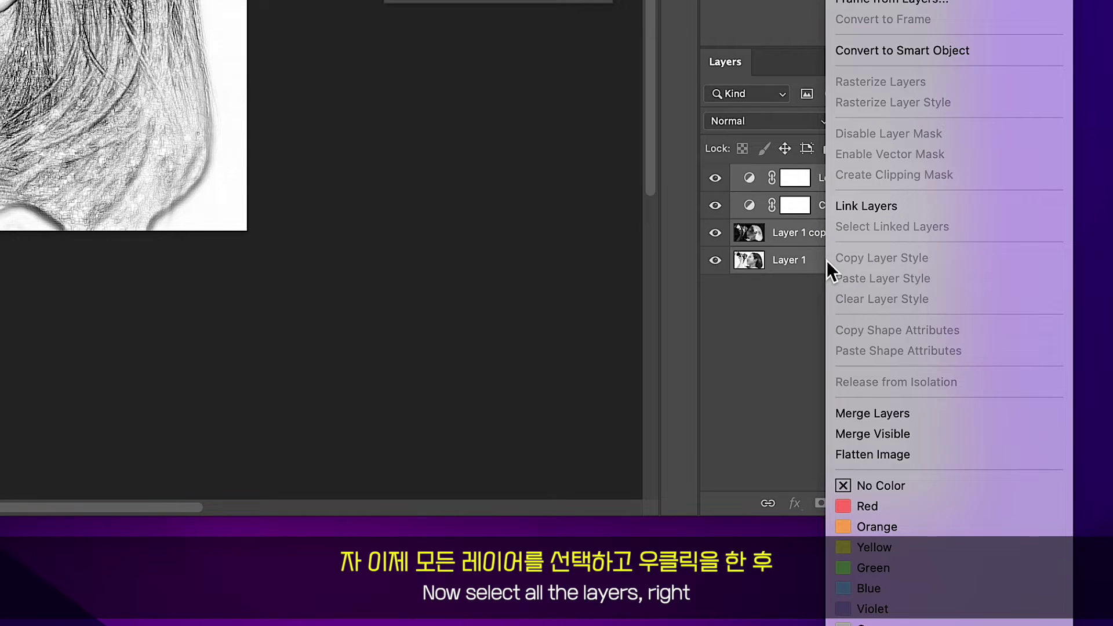
{"action": "left_click", "coordinate": [854, 416]}
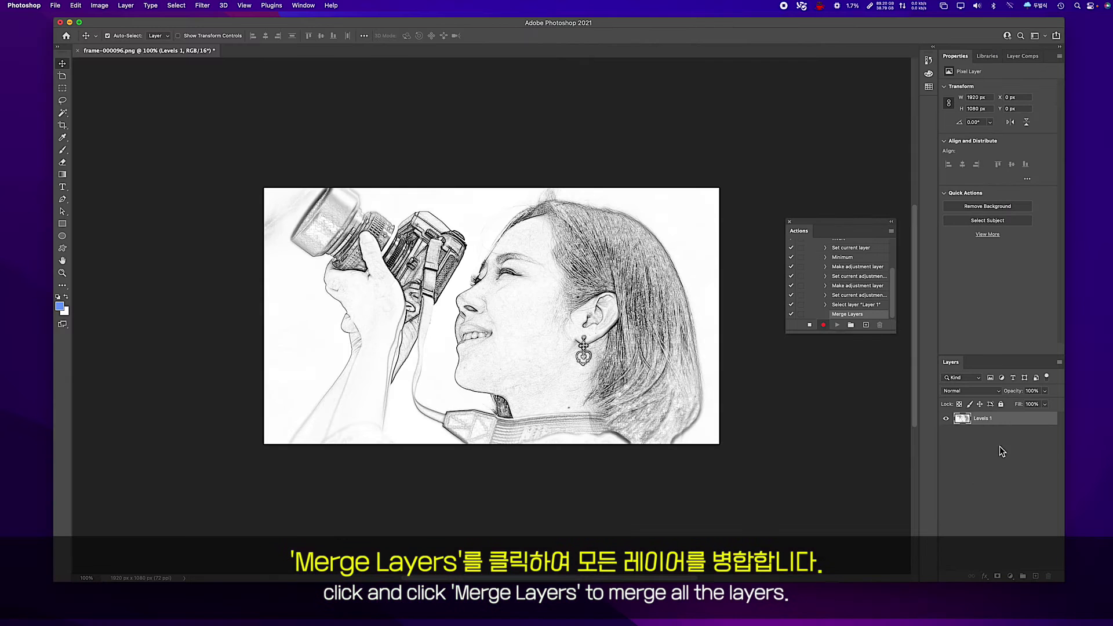
{"action": "left_click", "coordinate": [55, 6]}
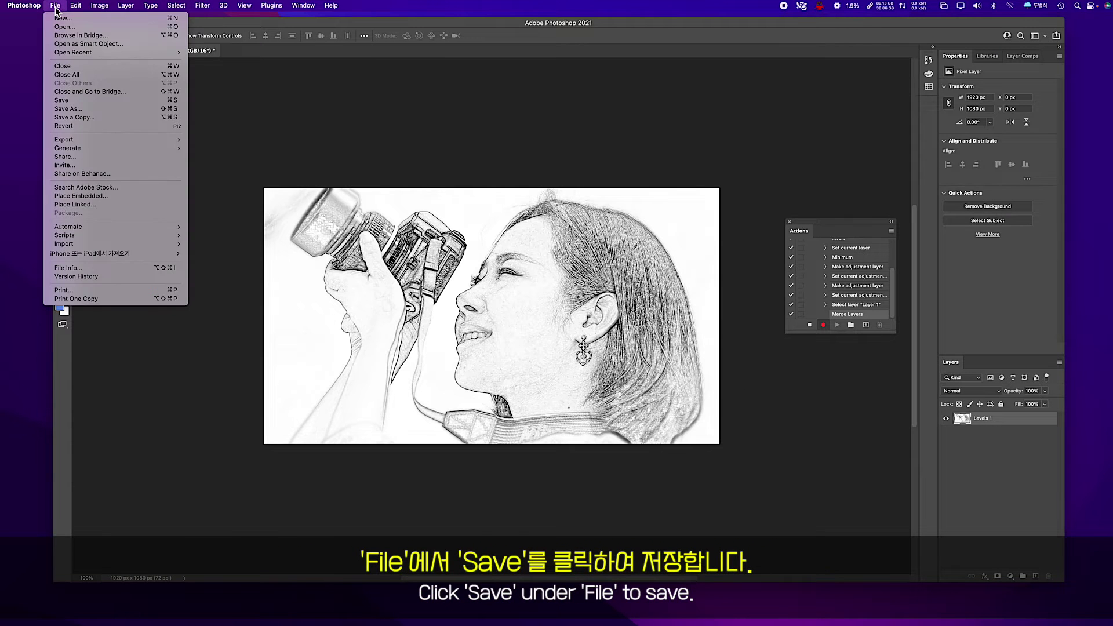
{"action": "left_click", "coordinate": [59, 102]}
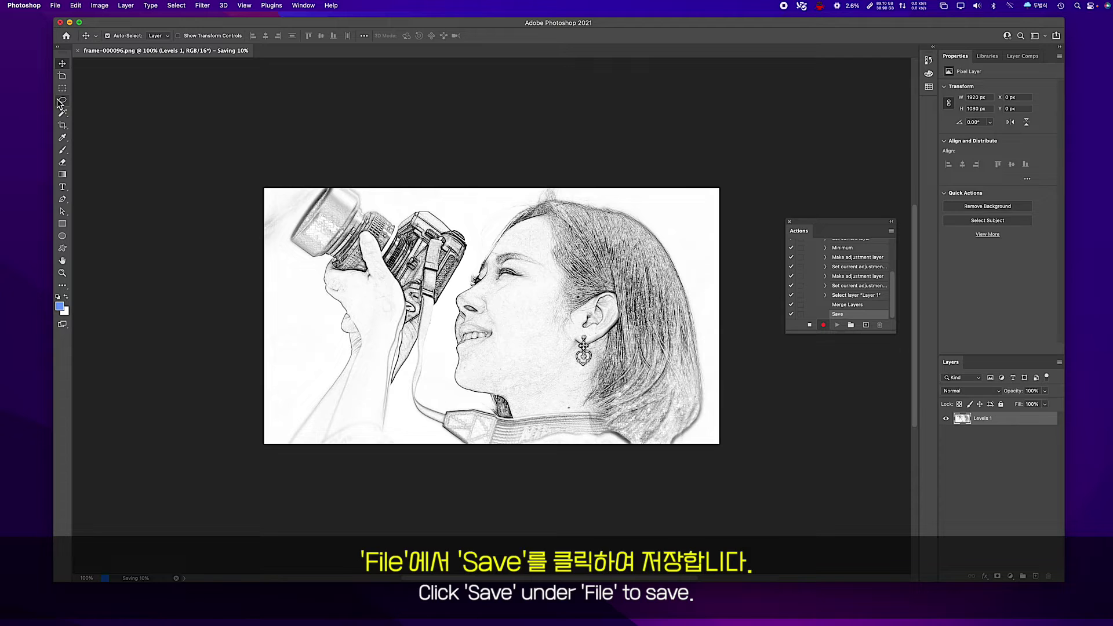
Deselect the layer, stop recording the action, and select the 스케치효과_01 action.
{"action": "left_click", "coordinate": [261, 137]}
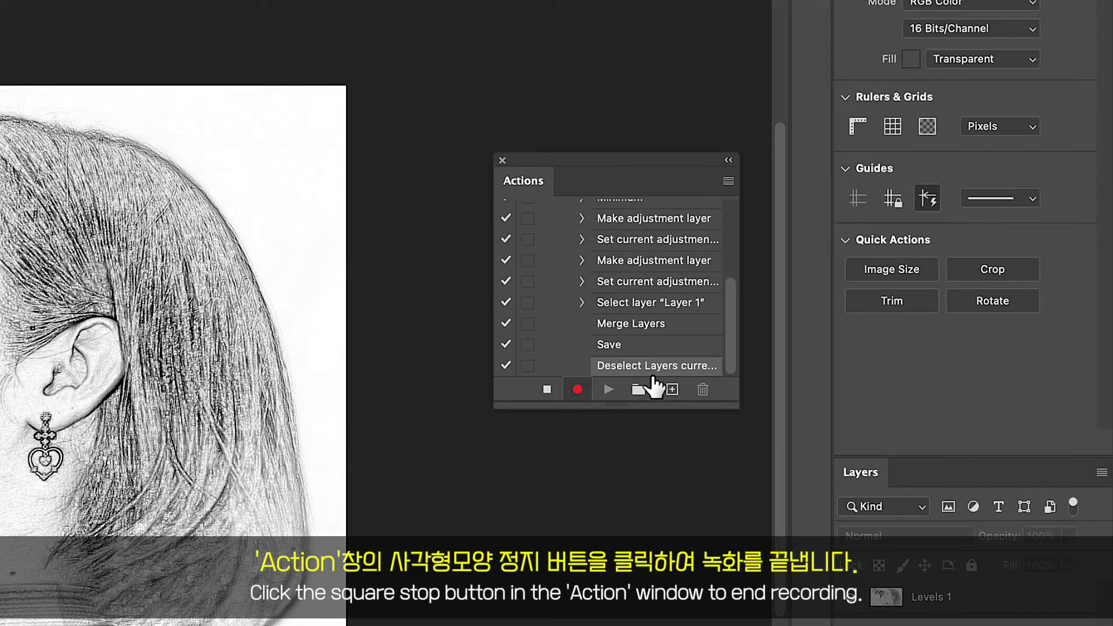
{"action": "left_click", "coordinate": [547, 391]}
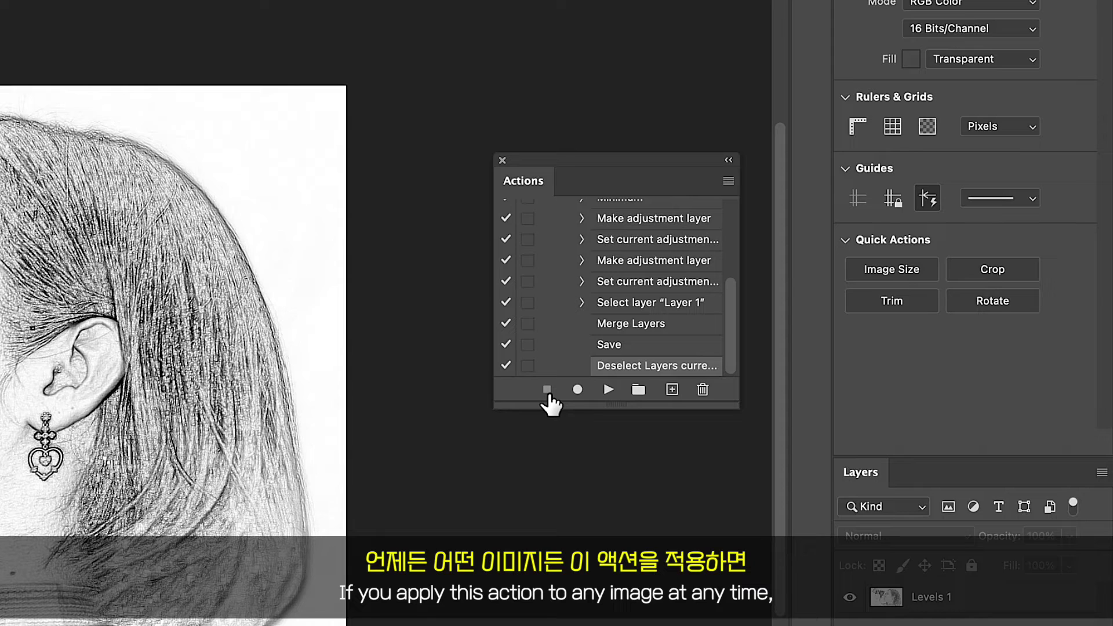
{"action": "left_click_drag", "start_coordinate": [730, 333], "coordinate": [731, 236]}
{"action": "left_click", "coordinate": [661, 232]}
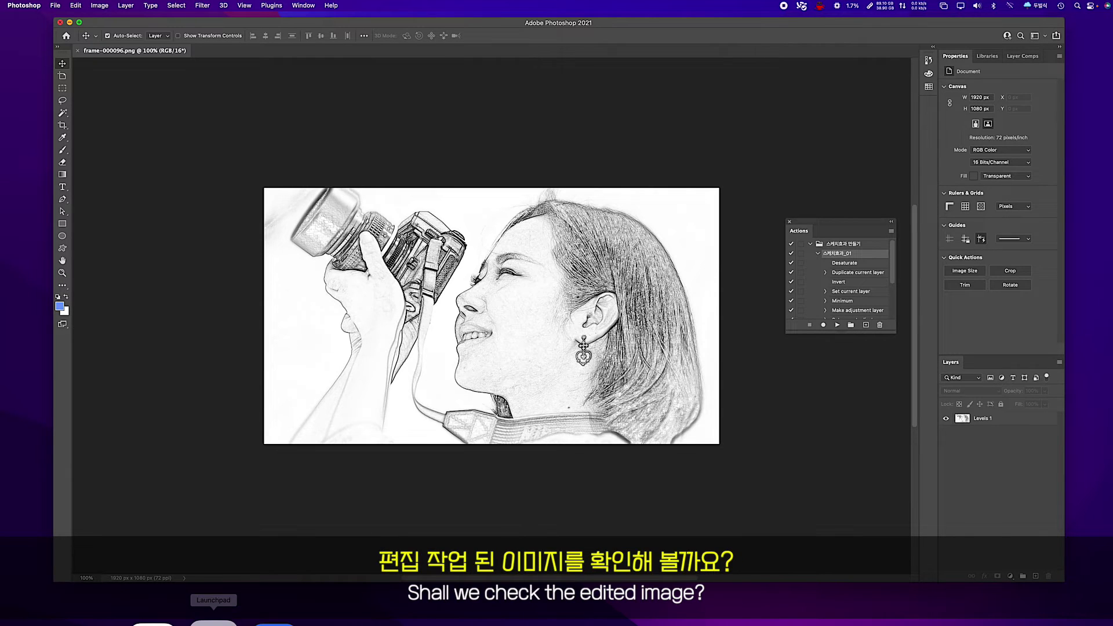
Switch to Finder and view the saved sketch frame in the 스케치효과 만들기_샘플 folder inside 이미지스퀜스.
{"action": "left_click", "coordinate": [152, 624]}
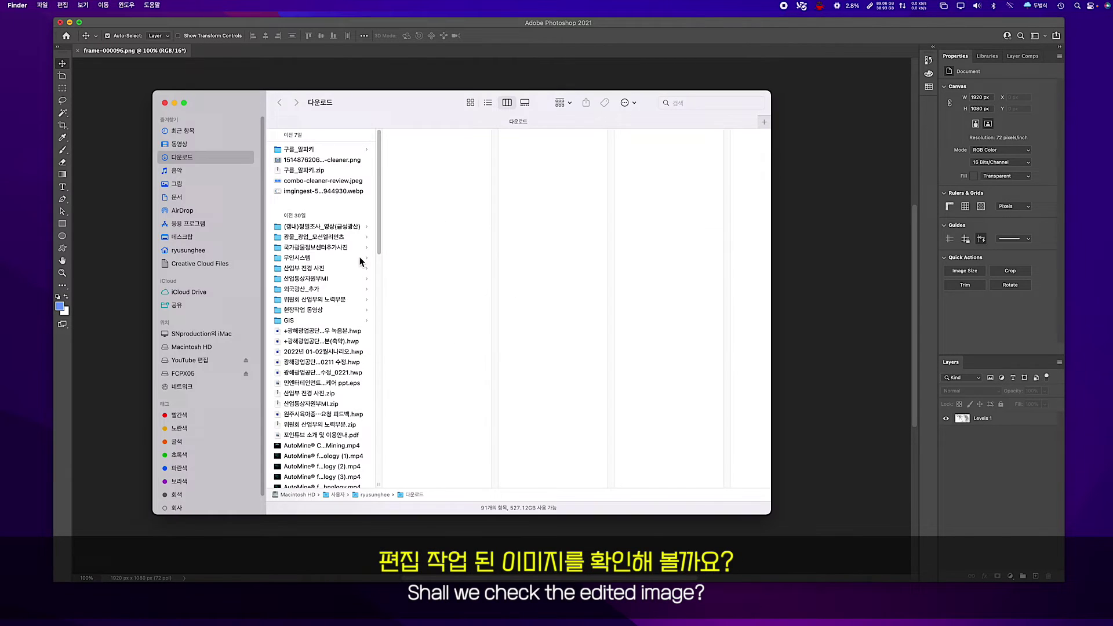
{"action": "left_click", "coordinate": [418, 220]}
{"action": "left_click", "coordinate": [539, 188]}
{"action": "left_click", "coordinate": [667, 146]}
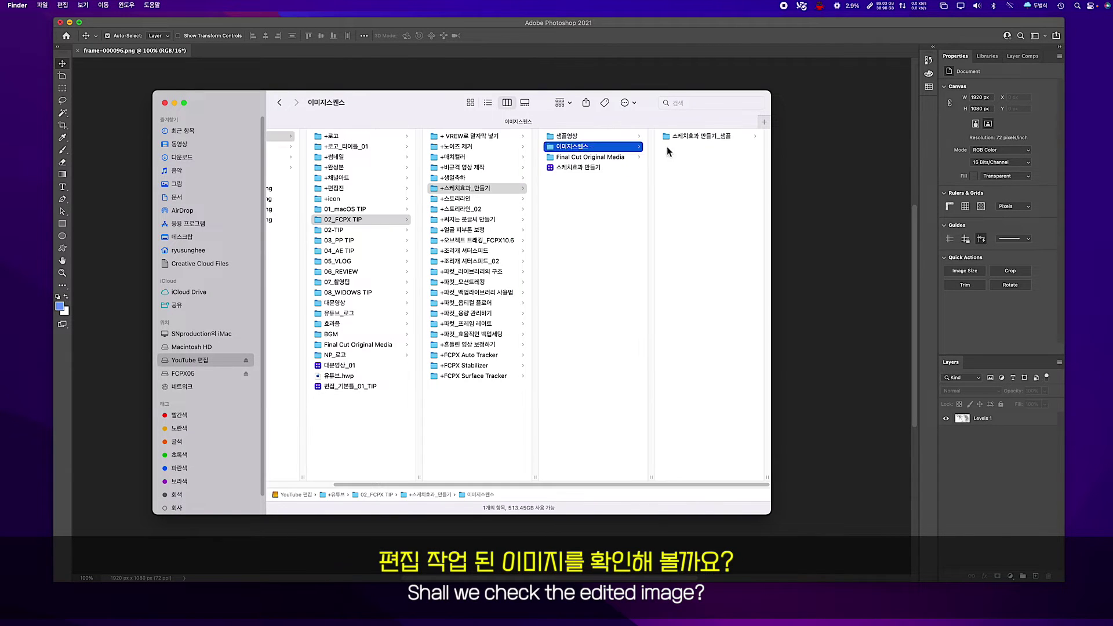
{"action": "left_click", "coordinate": [673, 137]}
{"action": "scroll", "coordinate": [771, 323], "scroll_direction": "down", "scroll_amount": 15}
{"action": "left_click", "coordinate": [711, 472]}
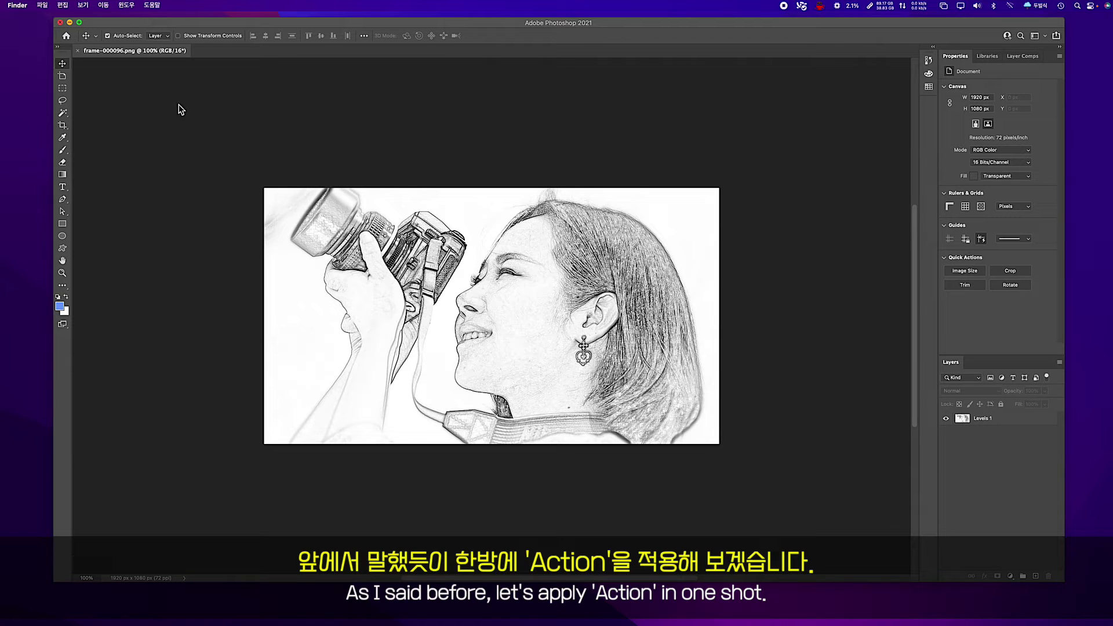
Start a Photoshop Batch for the 스케치효과_01 action with the 스케치효과 만들기_샘플 folder as its source.
{"action": "left_click", "coordinate": [60, 5]}
{"action": "mouse_move", "coordinate": [86, 234]}
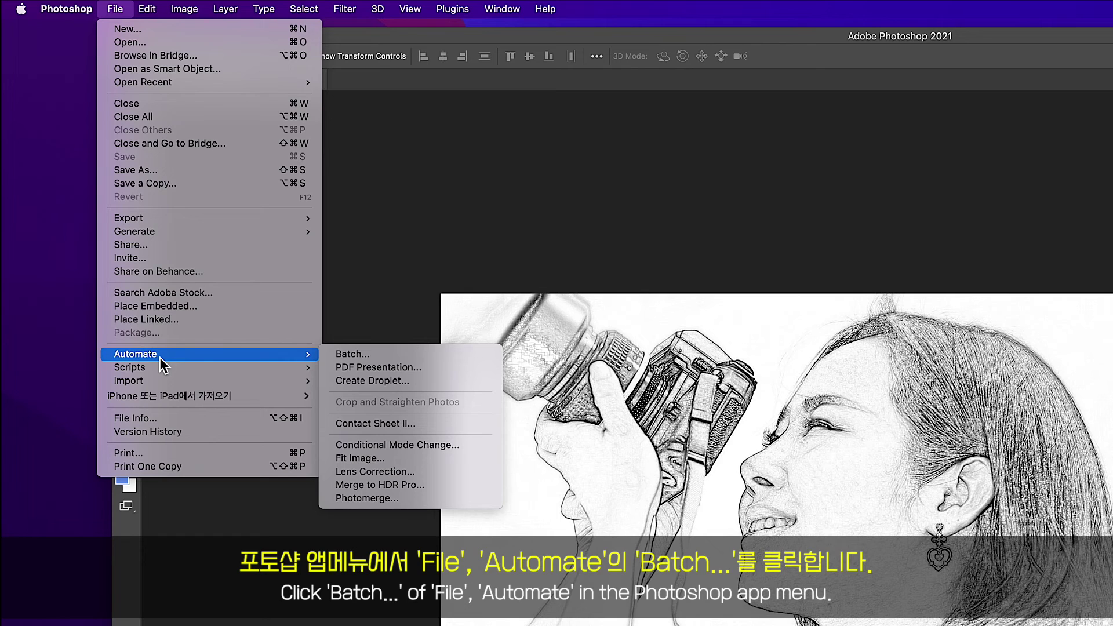
{"action": "left_click", "coordinate": [350, 358]}
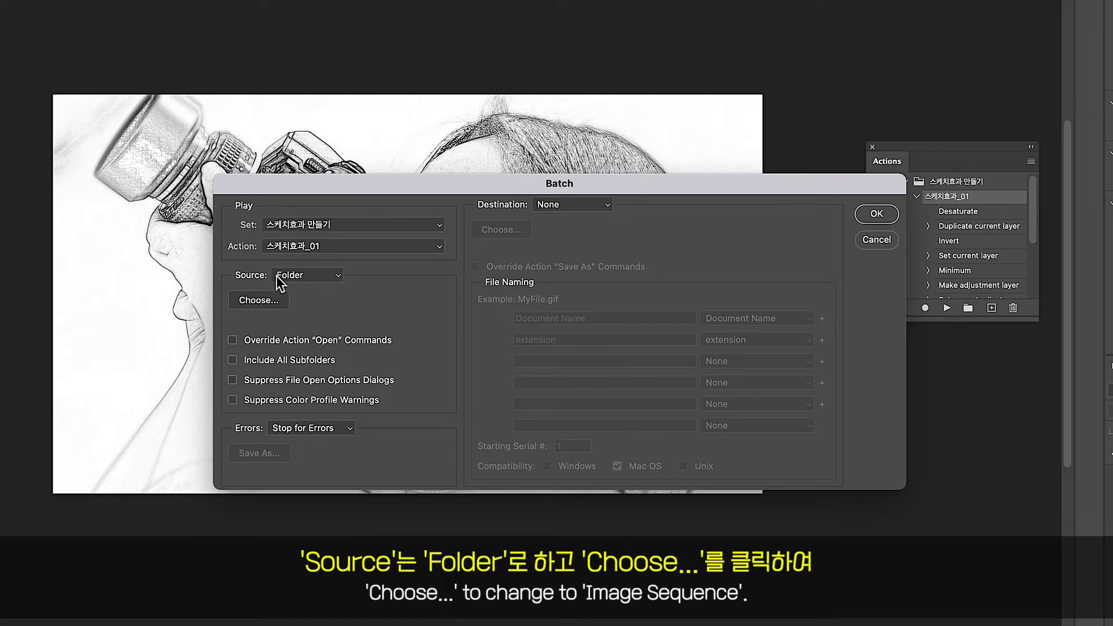
{"action": "left_click", "coordinate": [261, 300]}
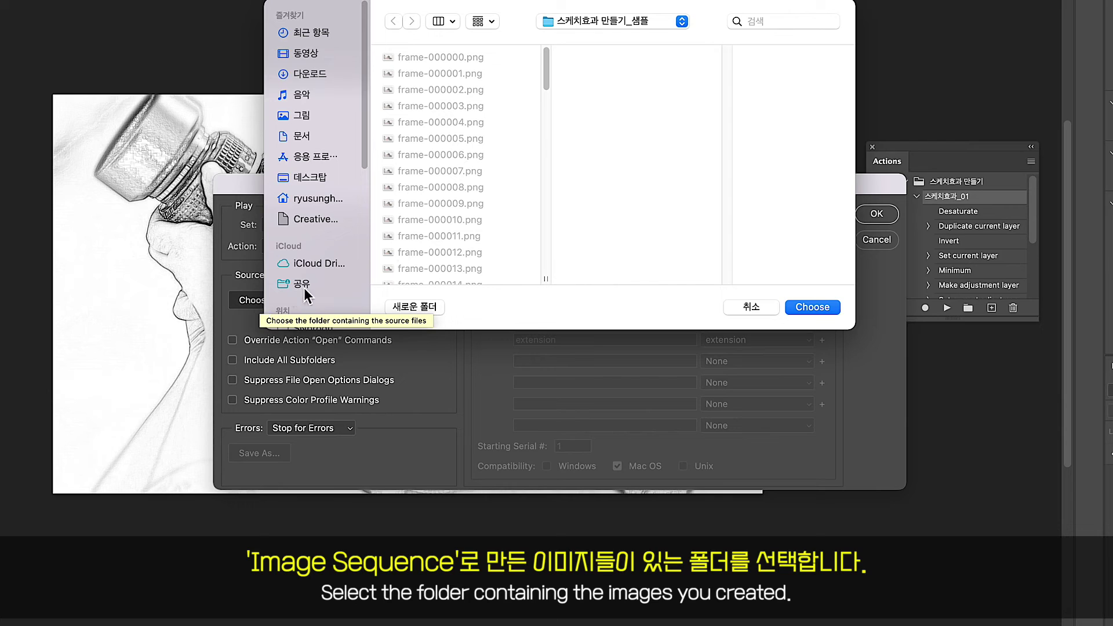
{"action": "left_click", "coordinate": [682, 22]}
{"action": "left_click", "coordinate": [586, 46]}
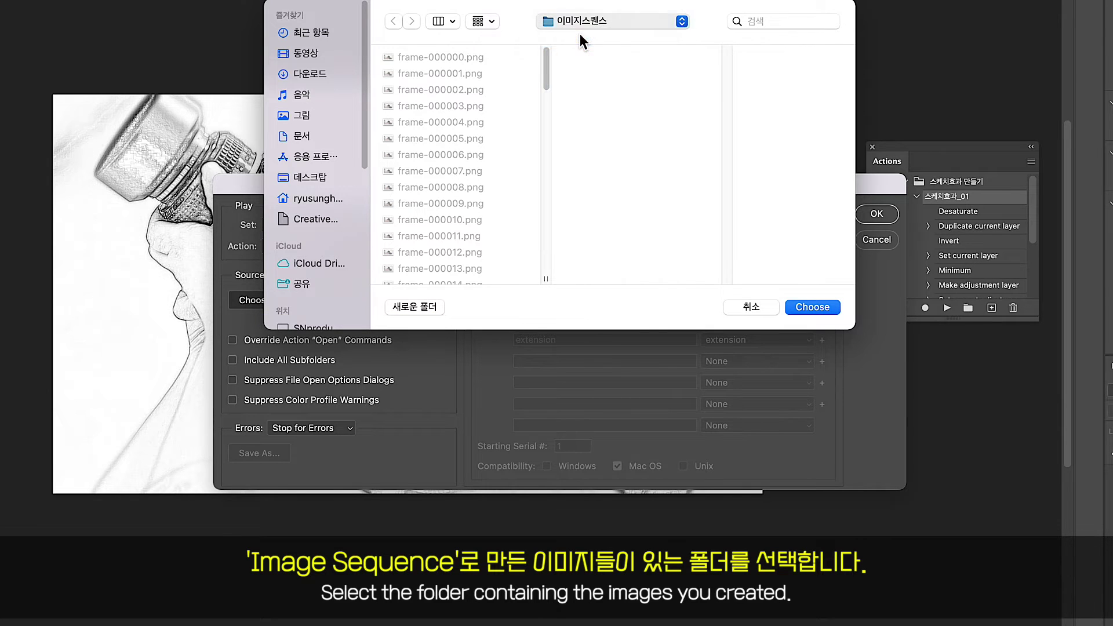
{"action": "left_click", "coordinate": [739, 75]}
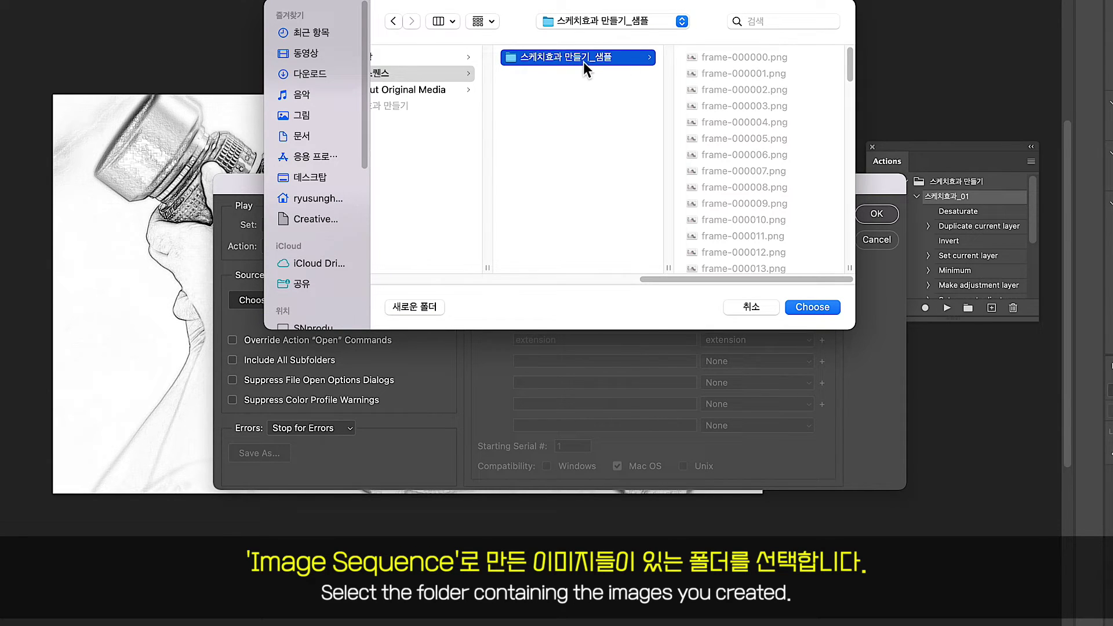
{"action": "left_click", "coordinate": [810, 307]}
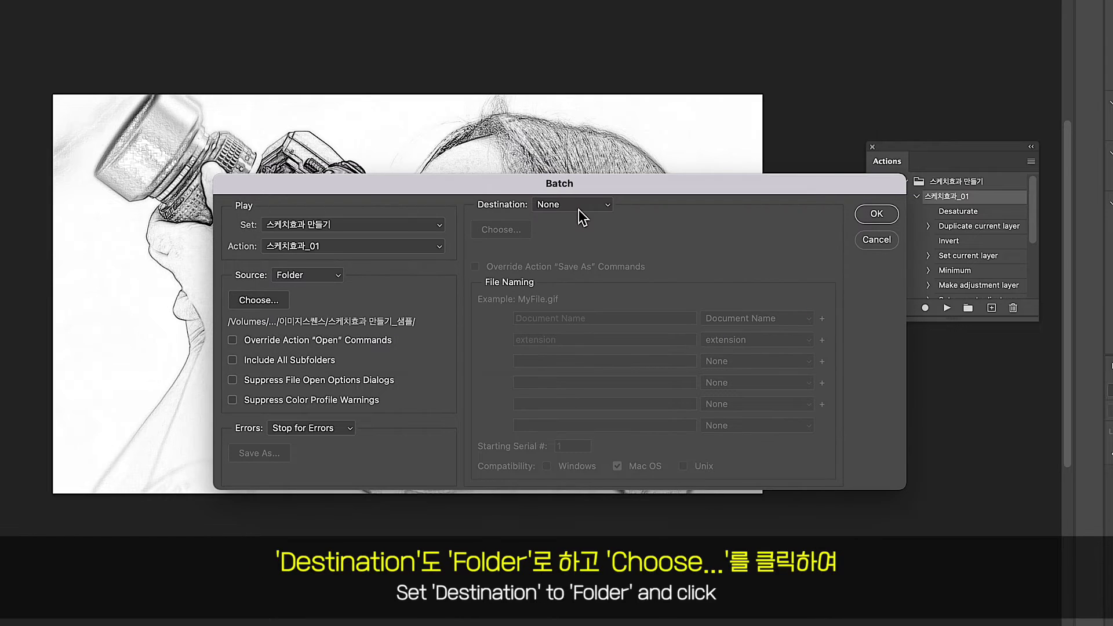
Set the batch destination to the 스케치효과 만들기_샘플 folder, overriding the action's "Save As" commands, and run the batch.
{"action": "left_click", "coordinate": [579, 210]}
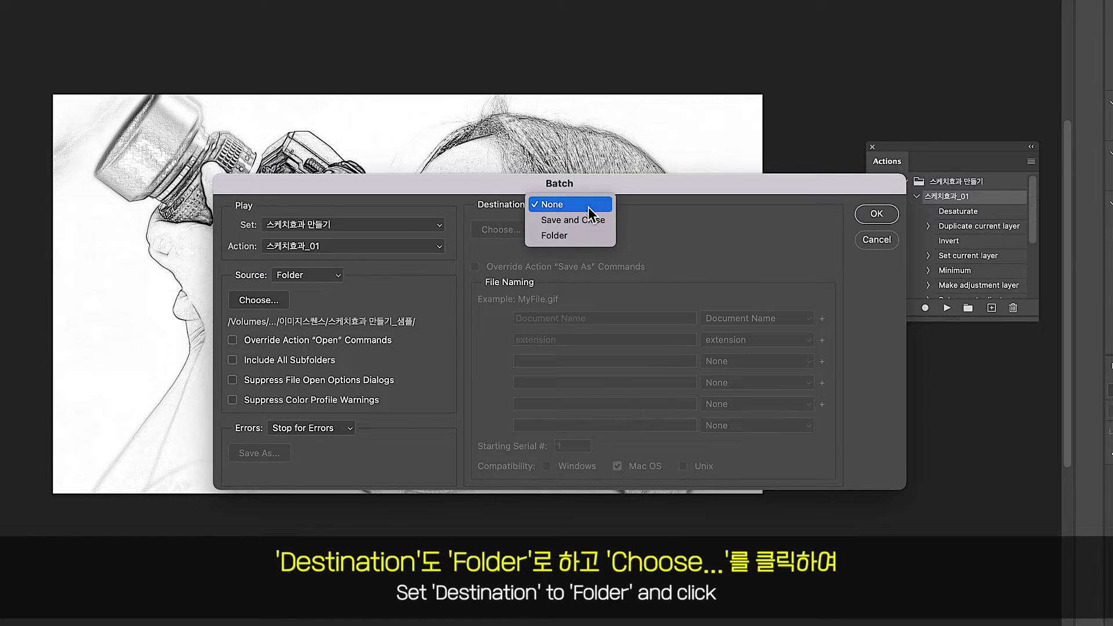
{"action": "left_click", "coordinate": [565, 233]}
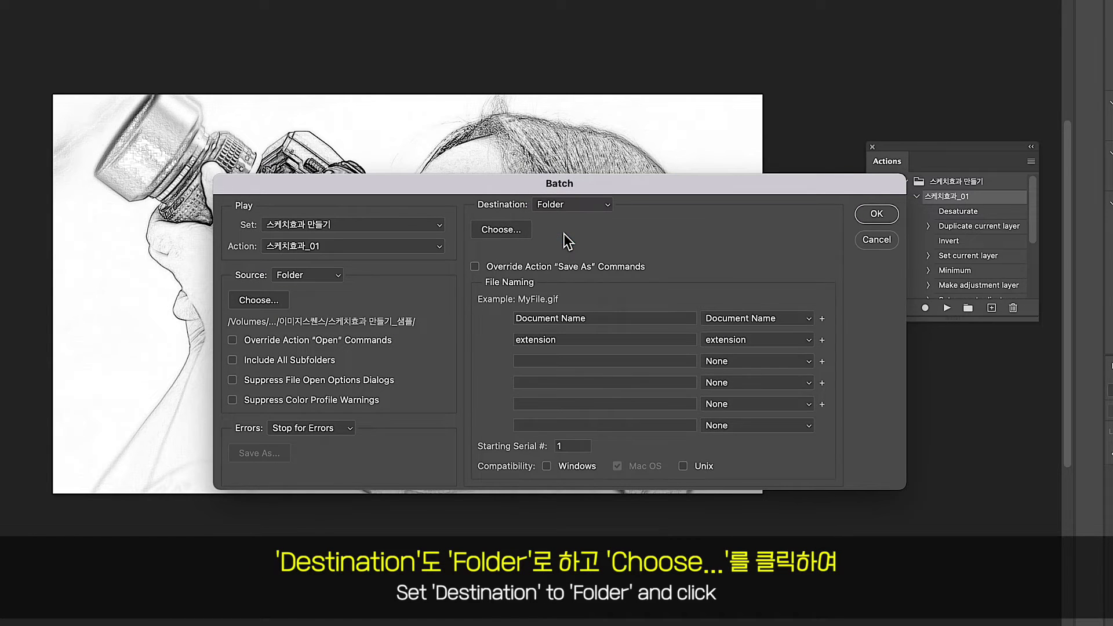
{"action": "left_click", "coordinate": [515, 231]}
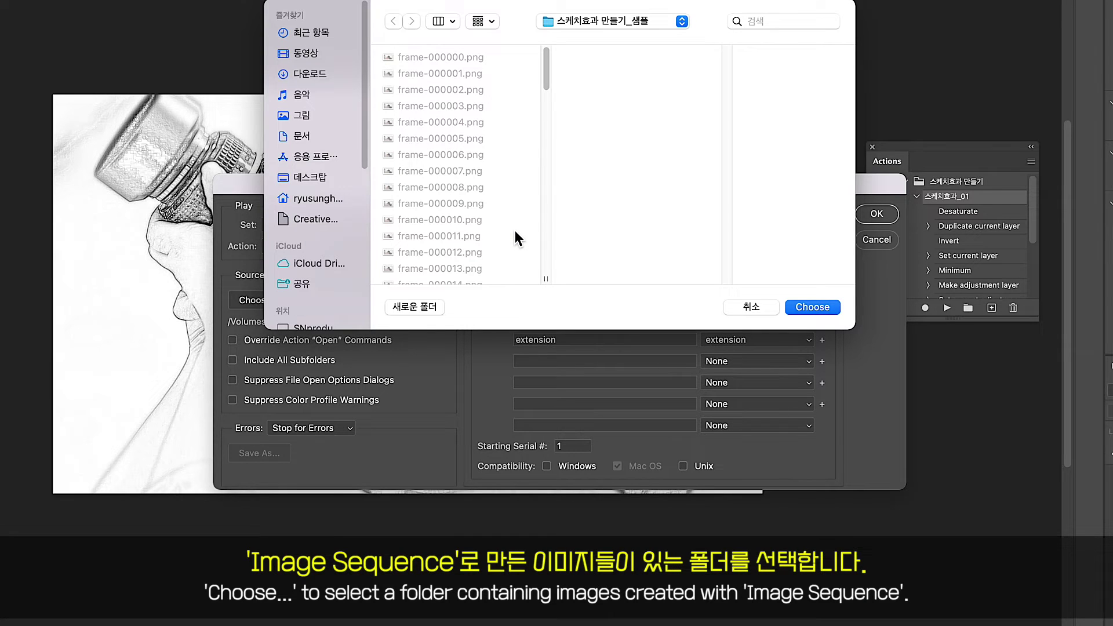
{"action": "left_click", "coordinate": [806, 307]}
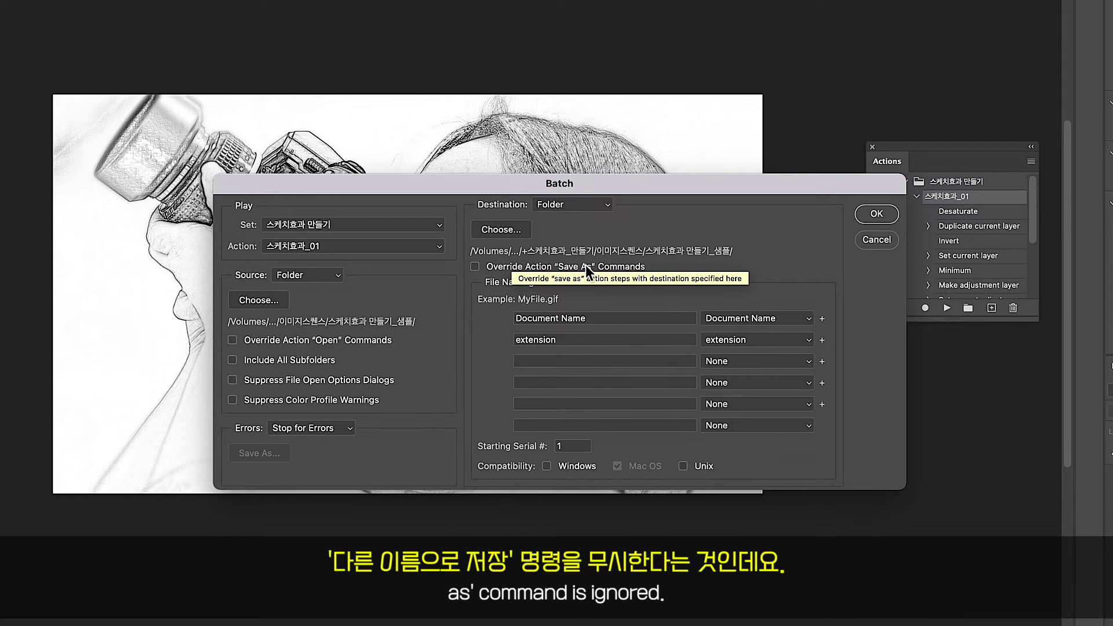
{"action": "left_click", "coordinate": [475, 267]}
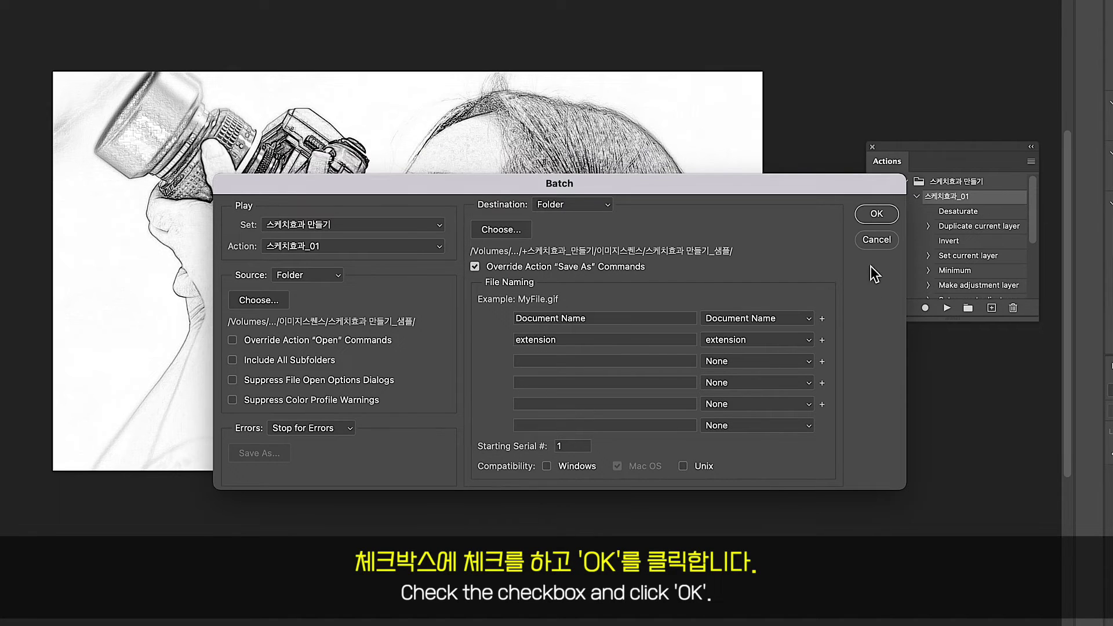
{"action": "left_click", "coordinate": [877, 214]}
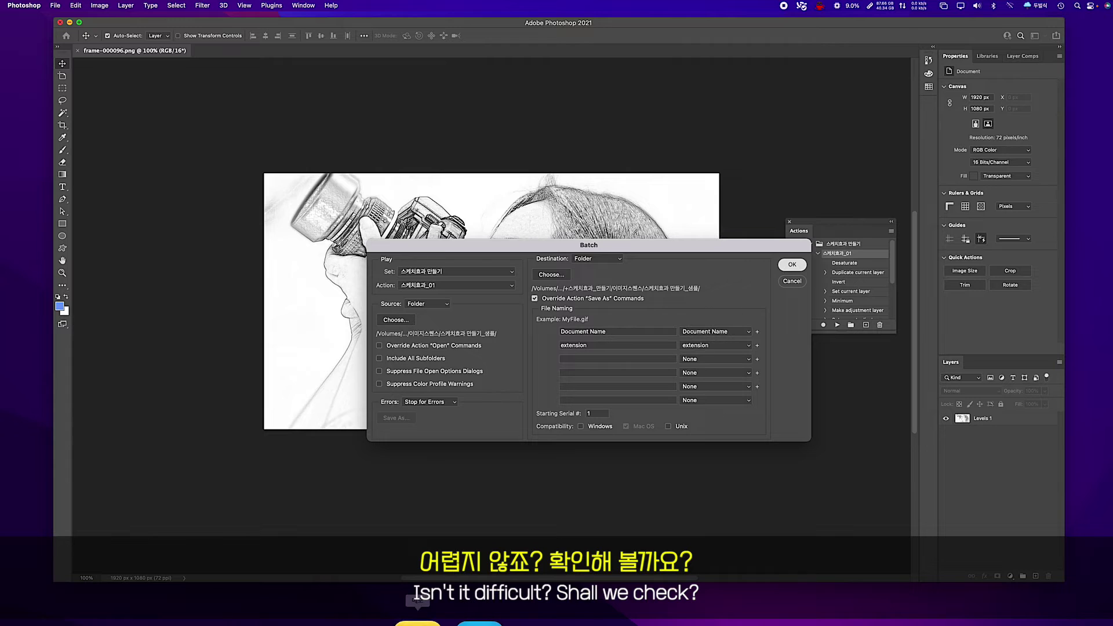
Switch to Finder and open the 스케치효과 만들기_샘플 folder on the YouTube 편집 drive.
{"action": "left_click", "coordinate": [75, 623]}
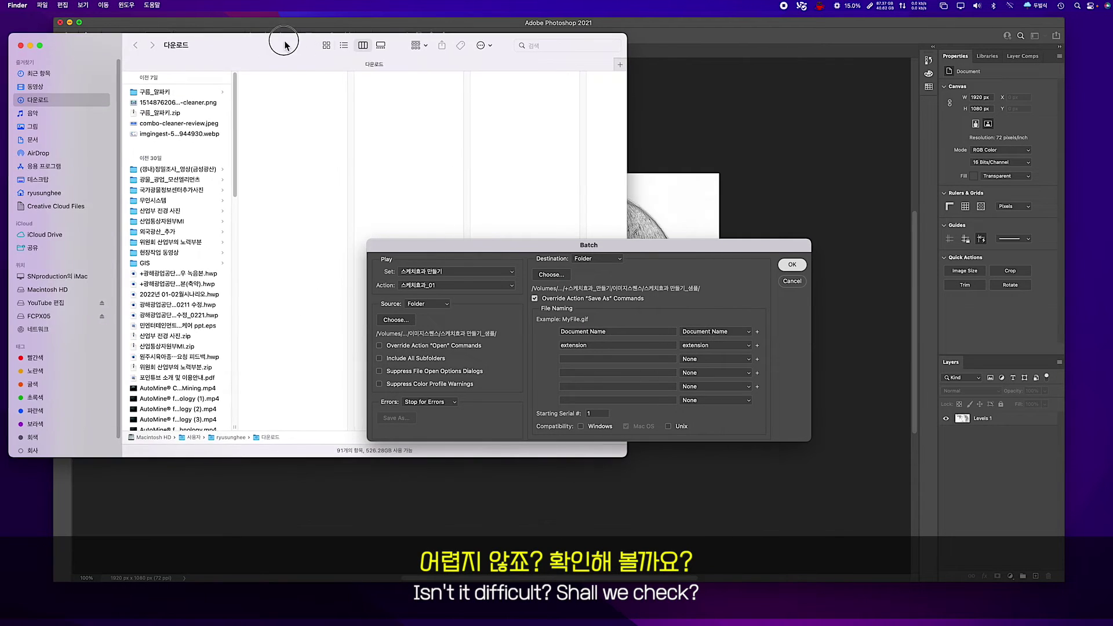
{"action": "left_click", "coordinate": [45, 303]}
{"action": "left_click", "coordinate": [150, 78]}
{"action": "left_click", "coordinate": [276, 162]}
{"action": "left_click", "coordinate": [398, 131]}
{"action": "left_click", "coordinate": [522, 89]}
{"action": "left_click", "coordinate": [556, 79]}
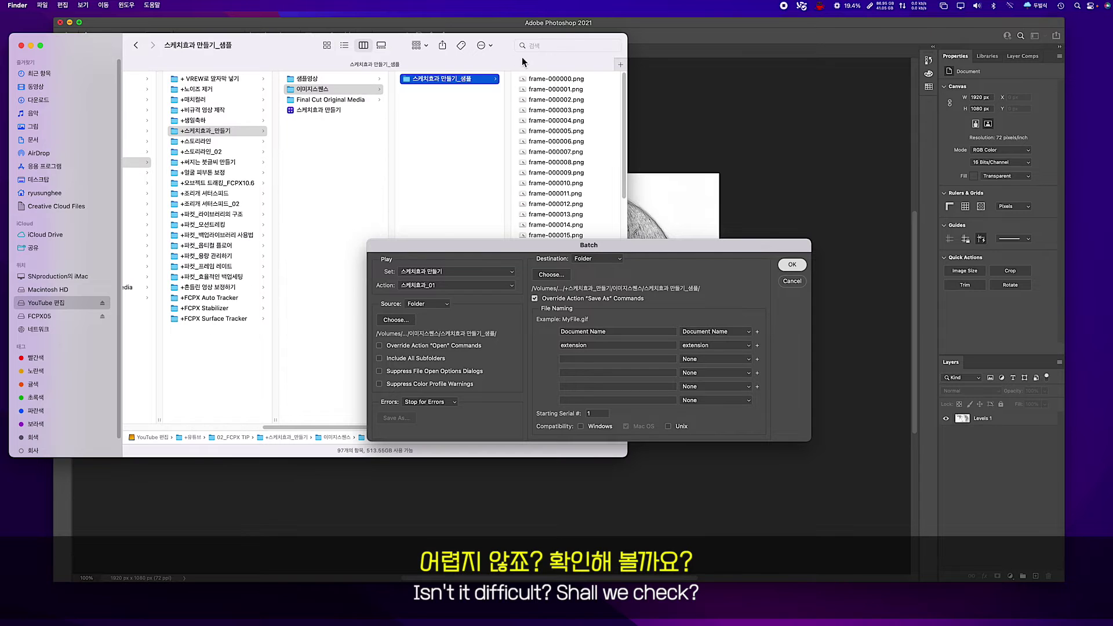
Examine the frame list and the preview of frame-000072.png to check the batch's sketch effect.
{"action": "left_click_drag", "start_coordinate": [549, 58], "coordinate": [266, 74]}
{"action": "scroll", "coordinate": [252, 215], "scroll_direction": "down", "scroll_amount": 10}
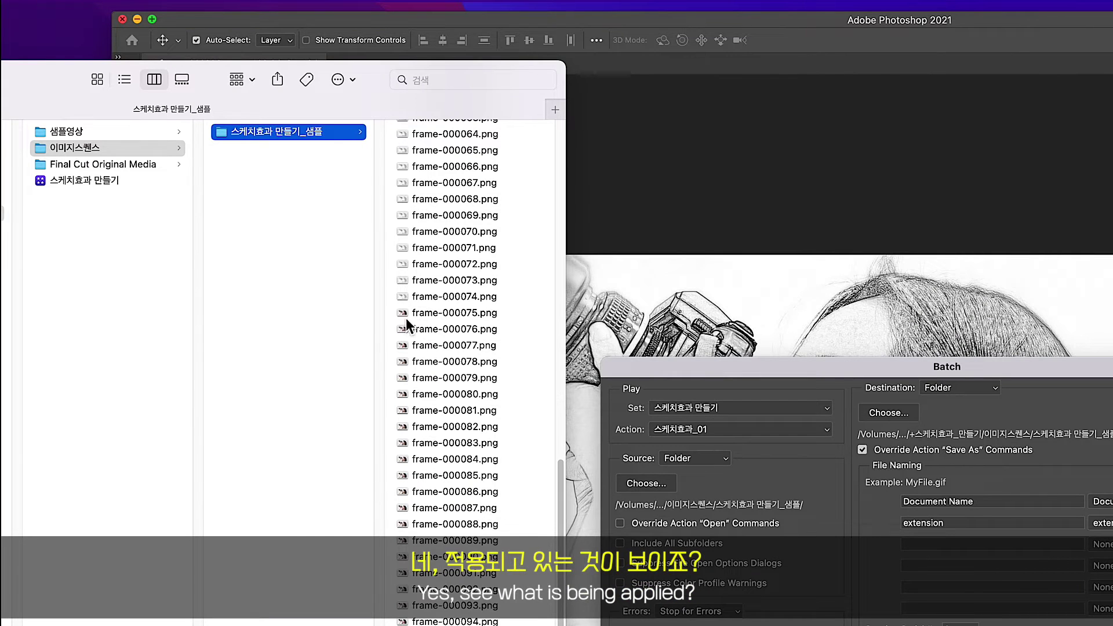
{"action": "left_click", "coordinate": [452, 264]}
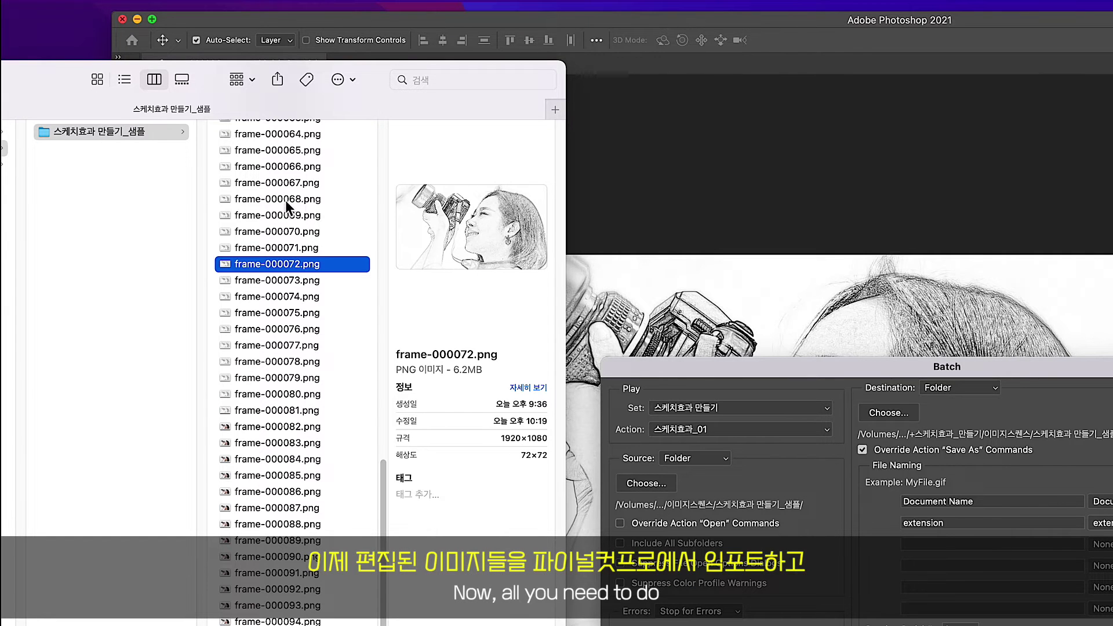
{"action": "left_click", "coordinate": [285, 199]}
{"action": "left_click_drag", "start_coordinate": [383, 528], "coordinate": [392, 123]}
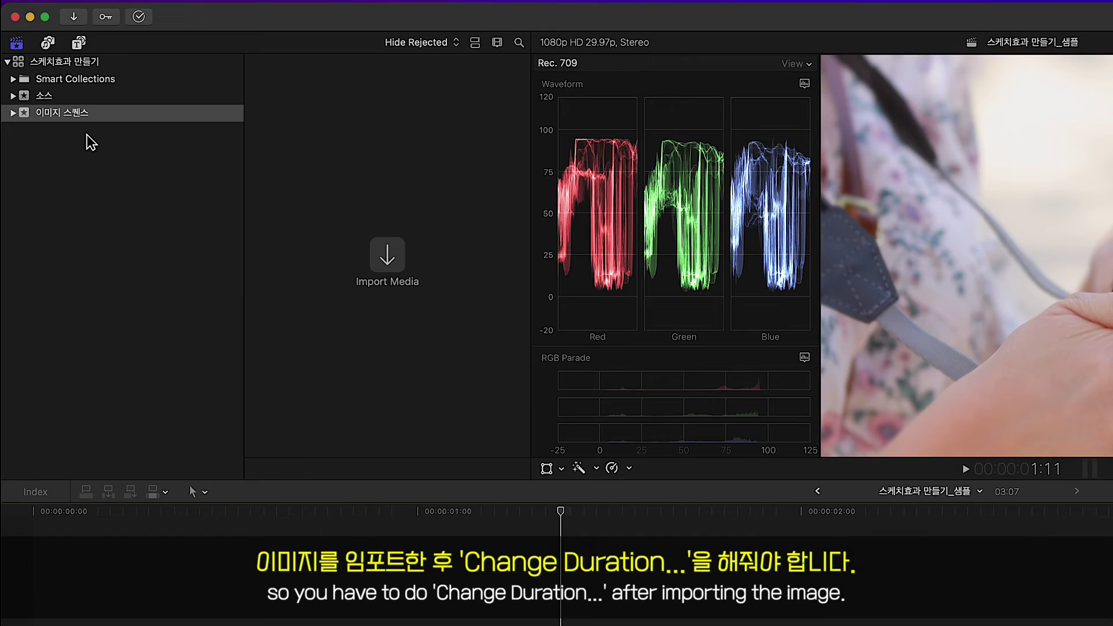
In Final Cut Pro, import all edited images from frame-000000.png to frame-000096.png into the 이미지 스퀜스 event.
{"action": "left_click", "coordinate": [51, 96]}
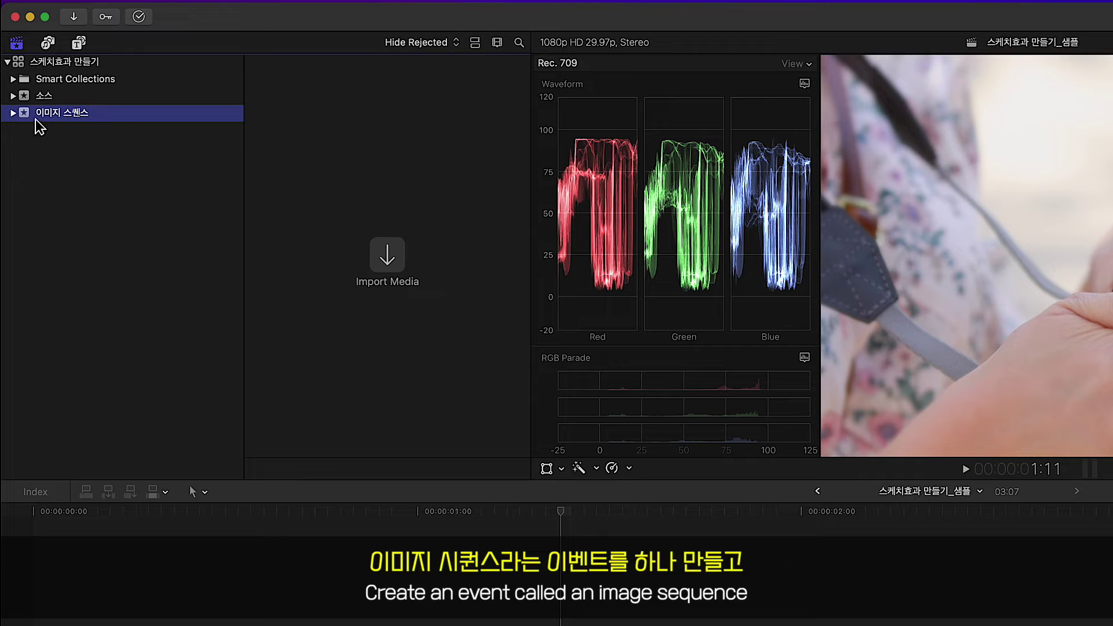
{"action": "right_click", "coordinate": [62, 112]}
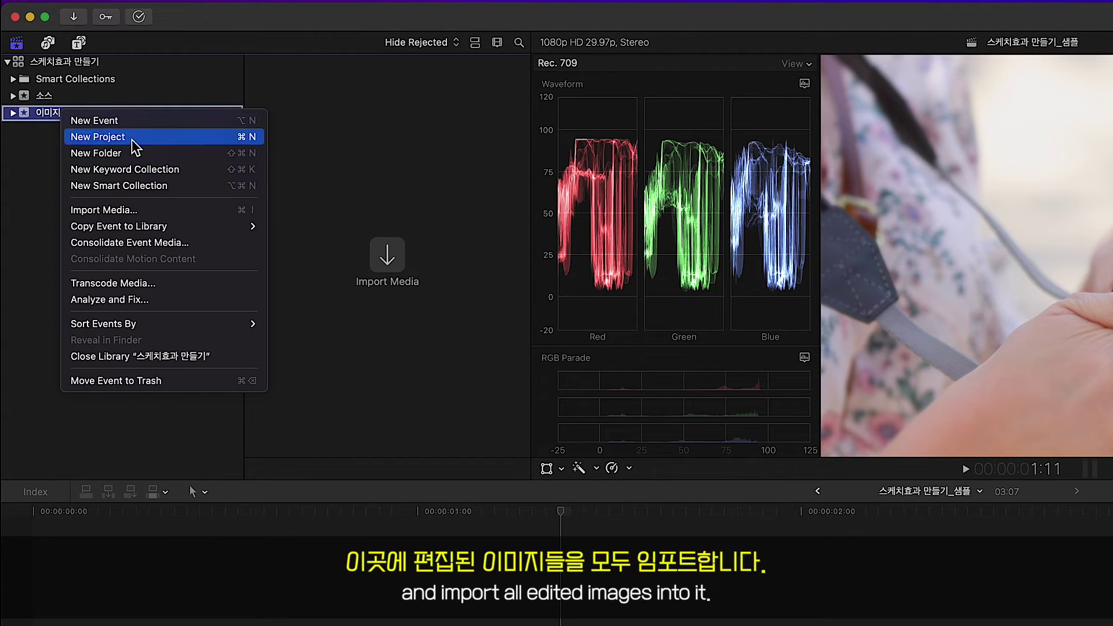
{"action": "left_click", "coordinate": [99, 207]}
{"action": "scroll", "coordinate": [564, 436], "scroll_direction": "down", "scroll_amount": 10}
{"action": "left_click", "coordinate": [610, 369]}
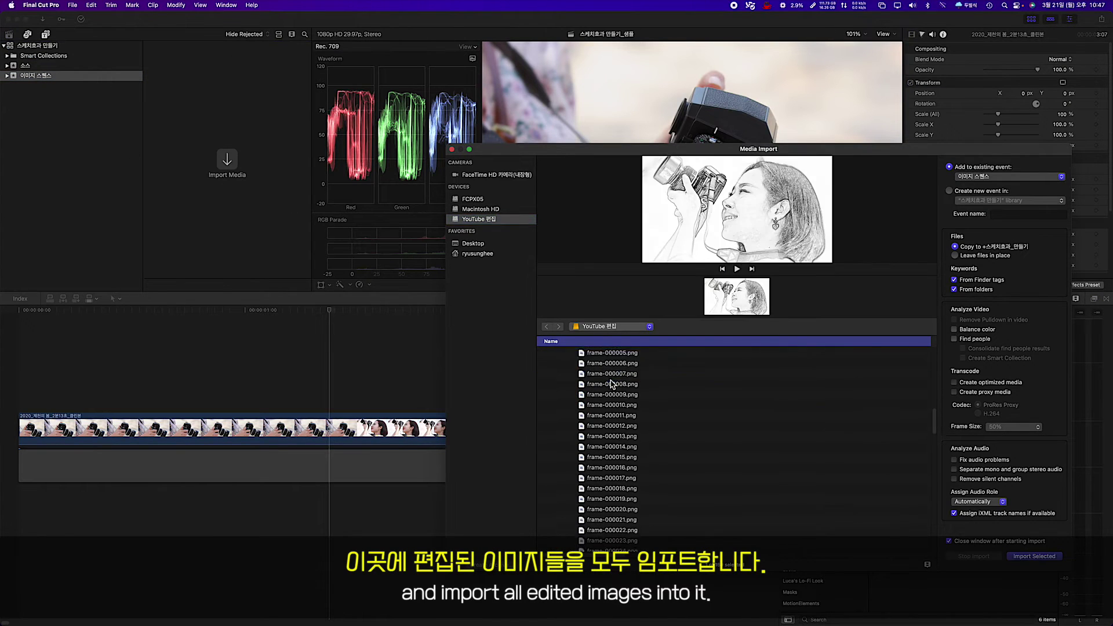
{"action": "scroll", "coordinate": [614, 380], "scroll_direction": "down", "scroll_amount": 10}
{"action": "scroll", "coordinate": [360, 230], "scroll_direction": "down", "scroll_amount": 10}
{"action": "left_click", "coordinate": [549, 234], "text": "shift"}
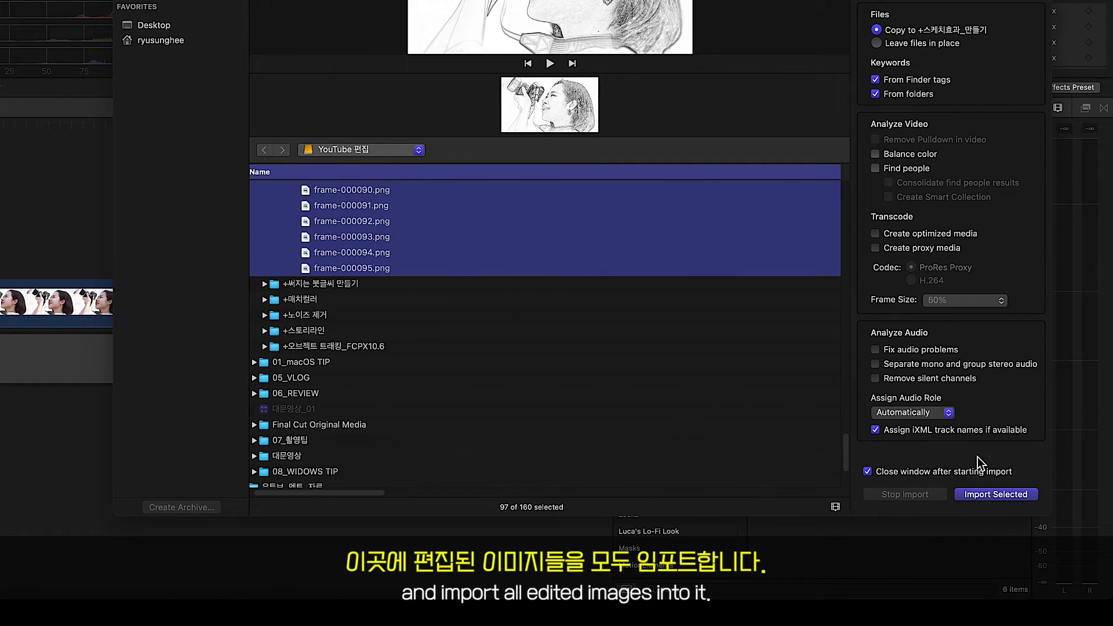
{"action": "left_click", "coordinate": [997, 495]}
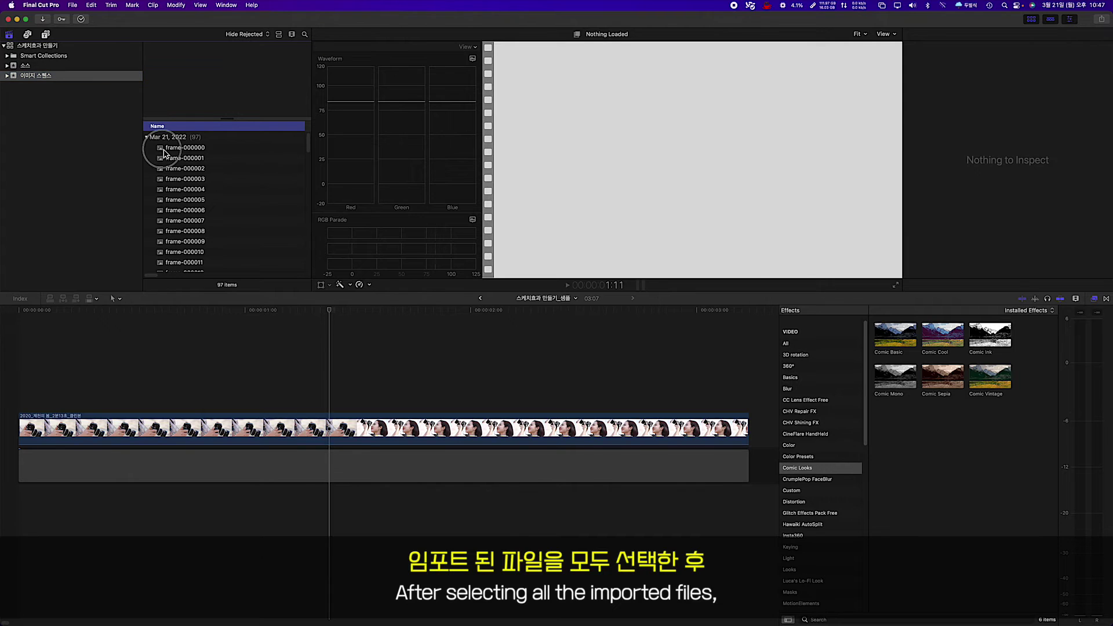
Select all imported images from frame-000000 to frame-000096 and place them at the start of the primary storyline.
{"action": "left_click", "coordinate": [174, 148]}
{"action": "scroll", "coordinate": [174, 209], "scroll_direction": "down", "scroll_amount": 15}
{"action": "left_click", "coordinate": [174, 267], "text": "shift"}
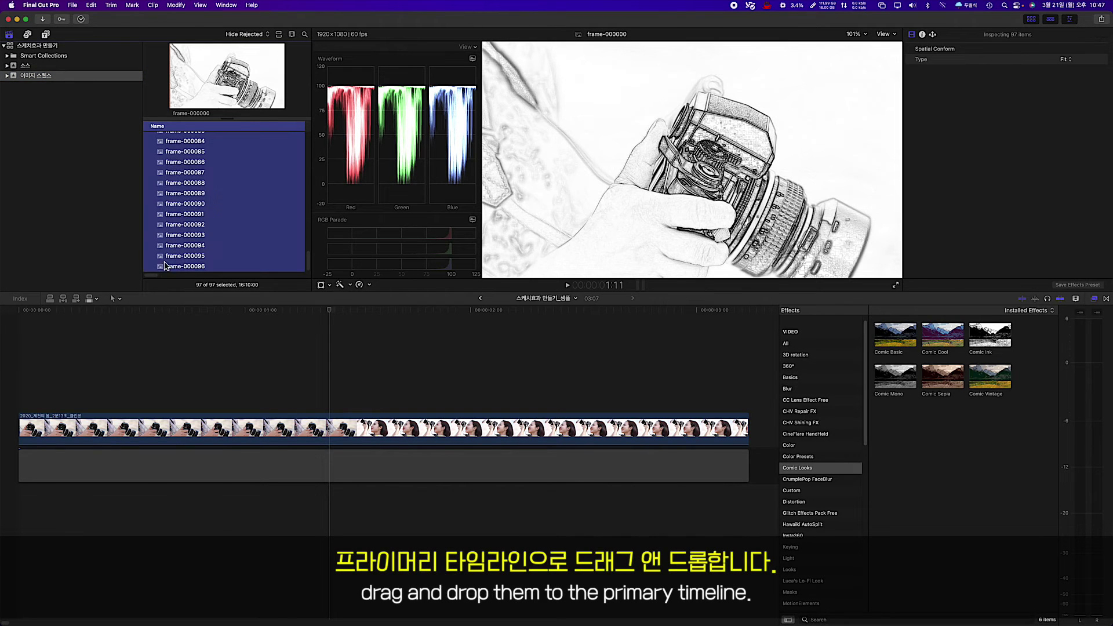
{"action": "left_click_drag", "start_coordinate": [163, 186], "coordinate": [28, 473]}
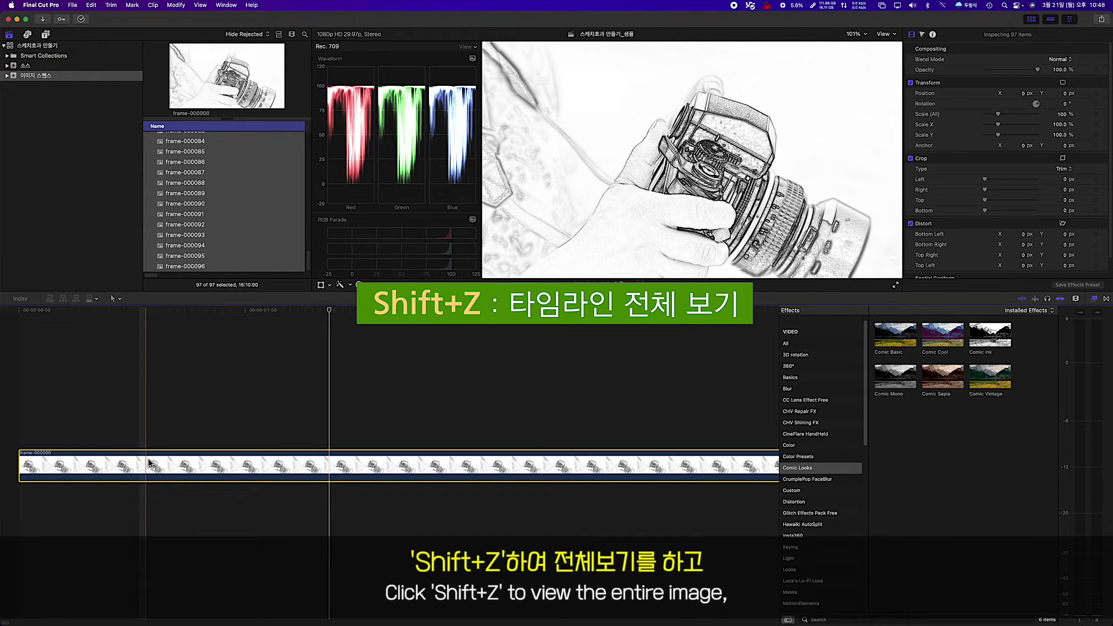
Set the duration of all the selected sketch images in the timeline to 1 frame each.
{"action": "key", "text": "shift+z"}
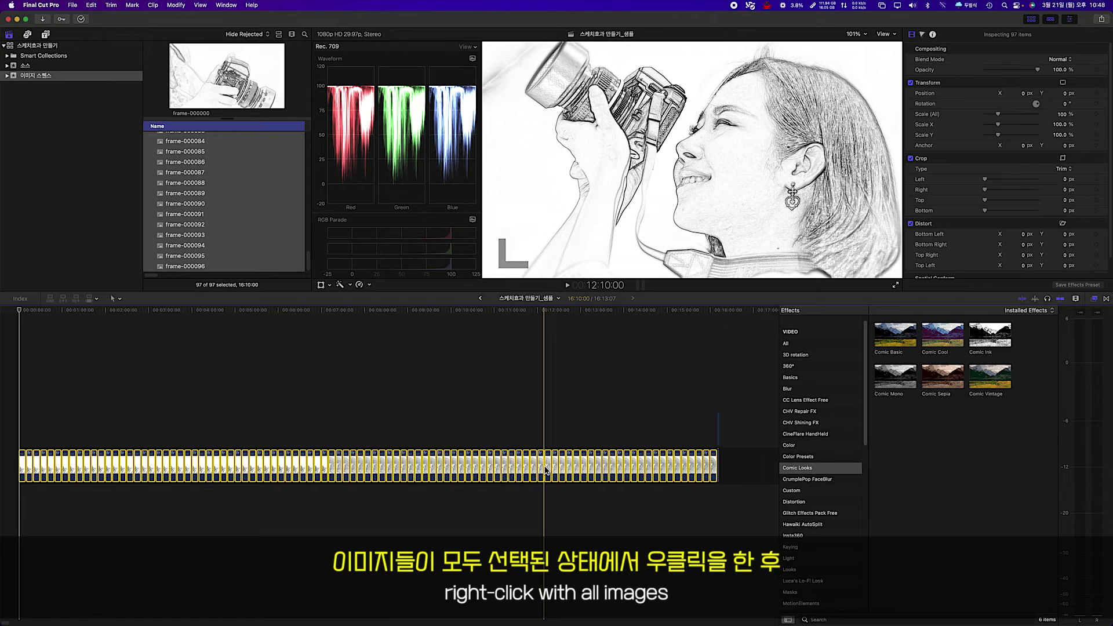
{"action": "right_click", "coordinate": [546, 471]}
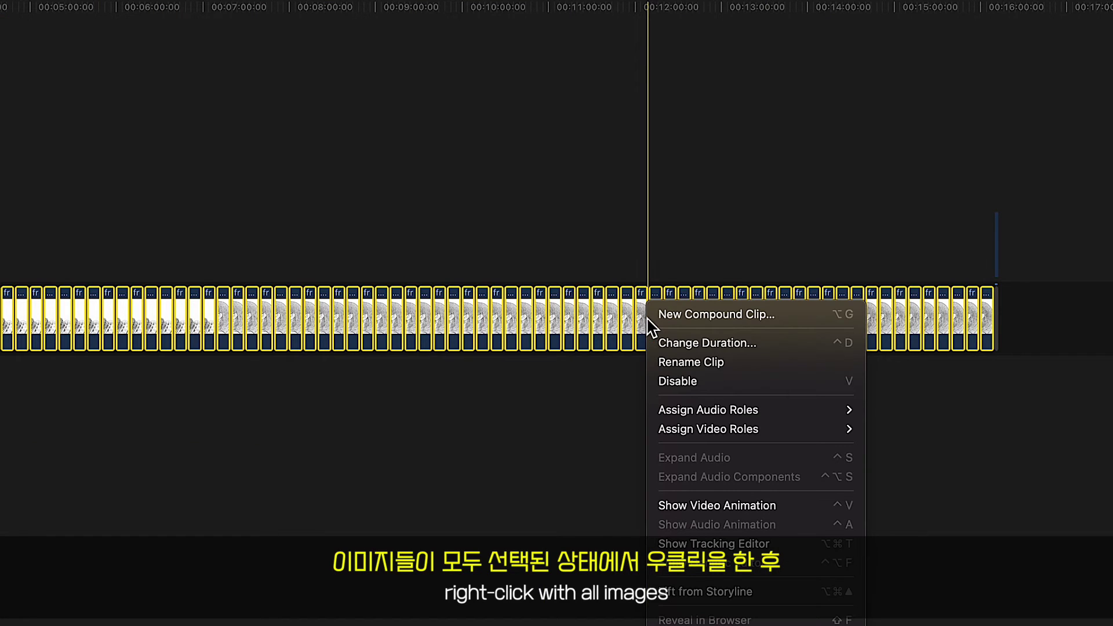
{"action": "left_click", "coordinate": [716, 348]}
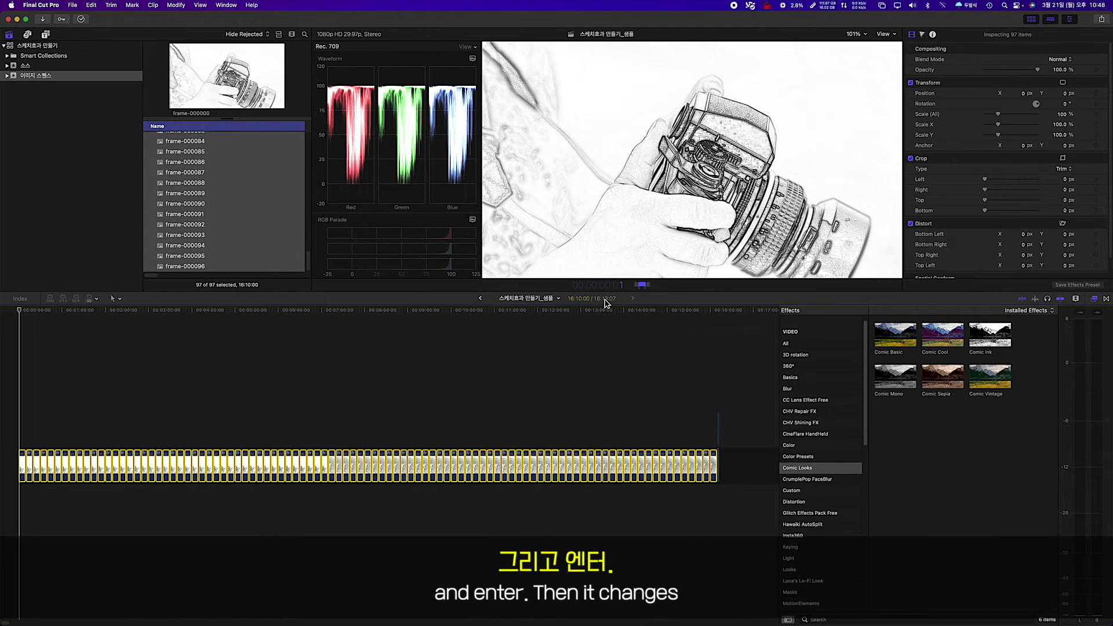
{"action": "key", "text": "Return"}
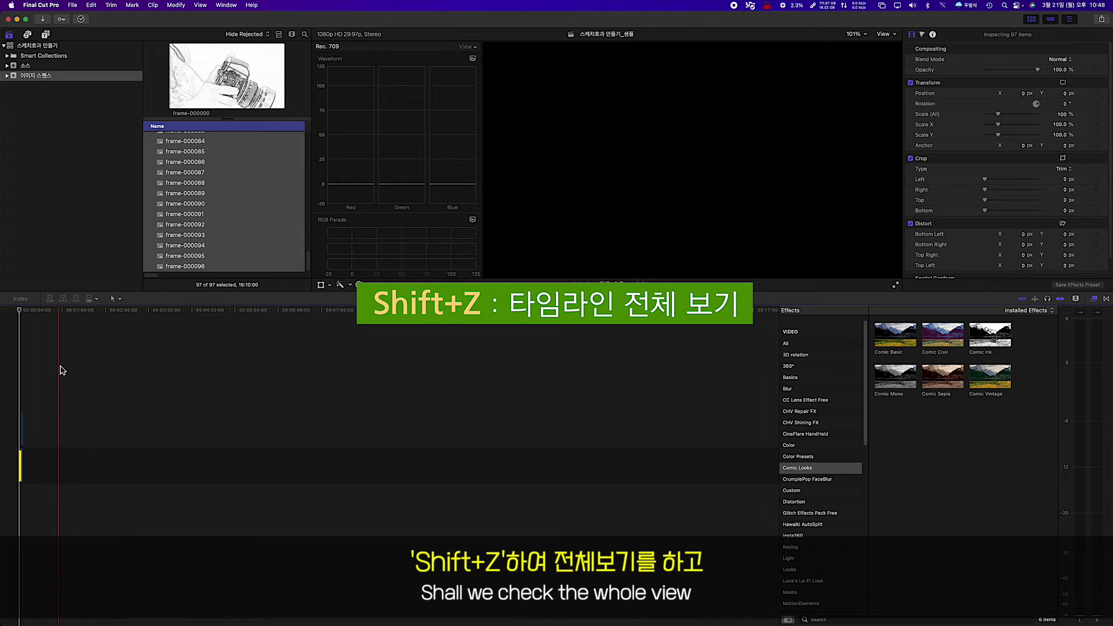
Fit the whole timeline in view and play the one-frame image sequence from the start to check its motion.
{"action": "key", "text": "shift+z"}
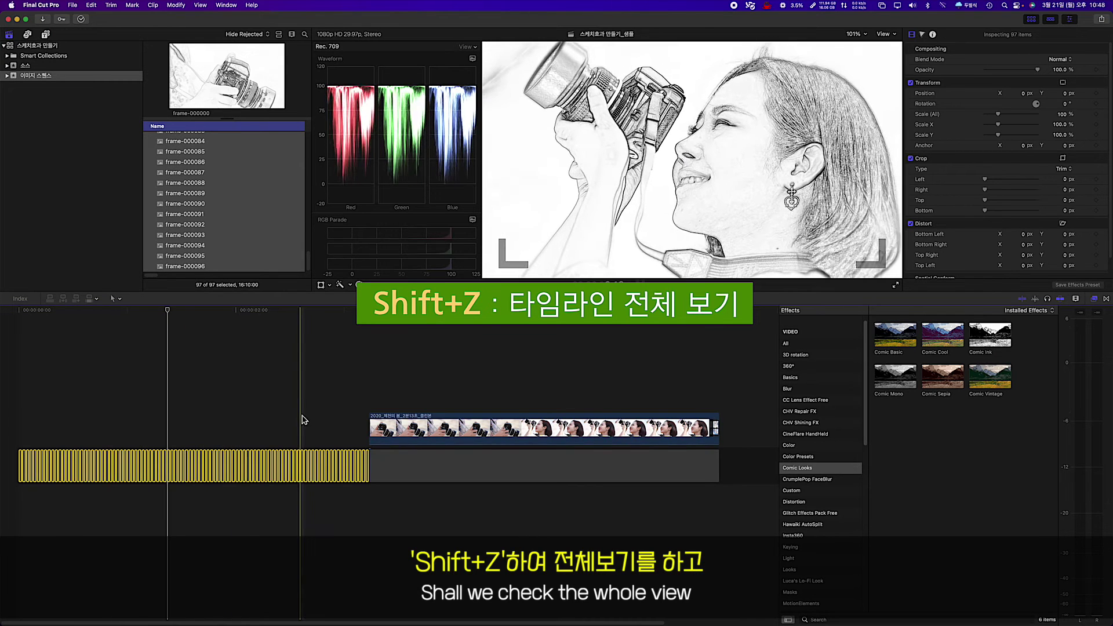
{"action": "left_click", "coordinate": [300, 311]}
{"action": "key", "text": "cmd+4"}
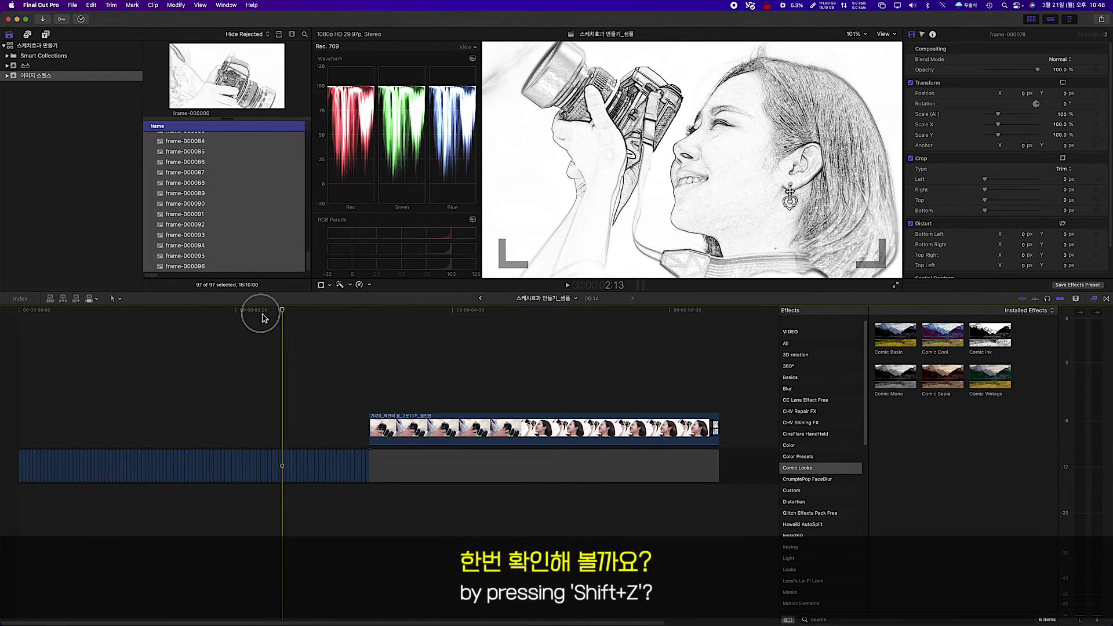
{"action": "left_click_drag", "start_coordinate": [262, 319], "coordinate": [17, 315]}
{"action": "key", "text": "space"}
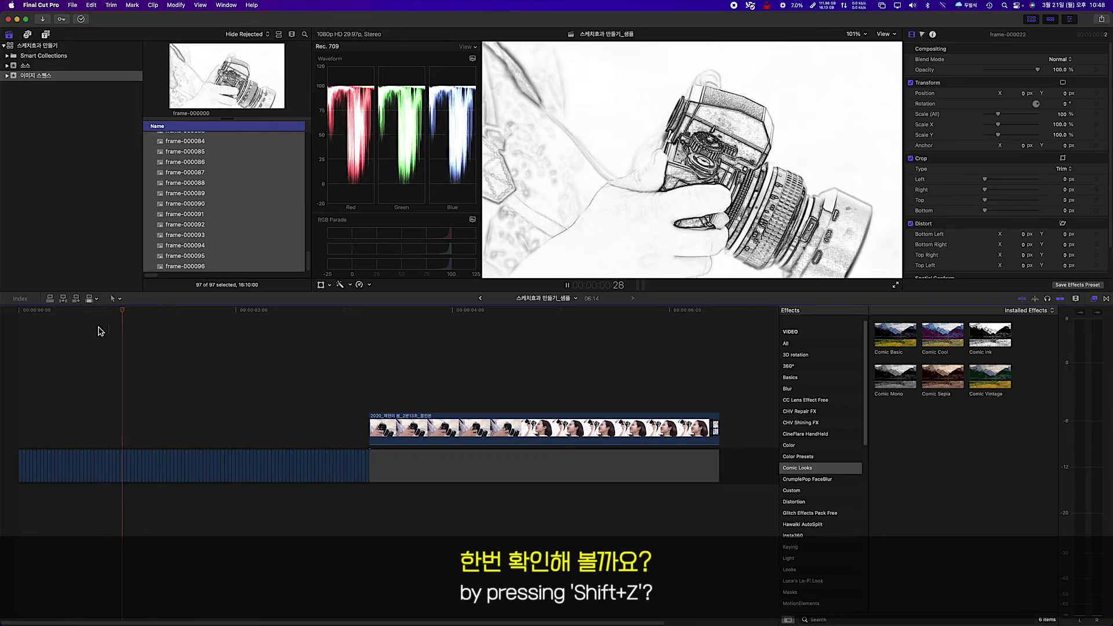
{"action": "key", "text": "space"}
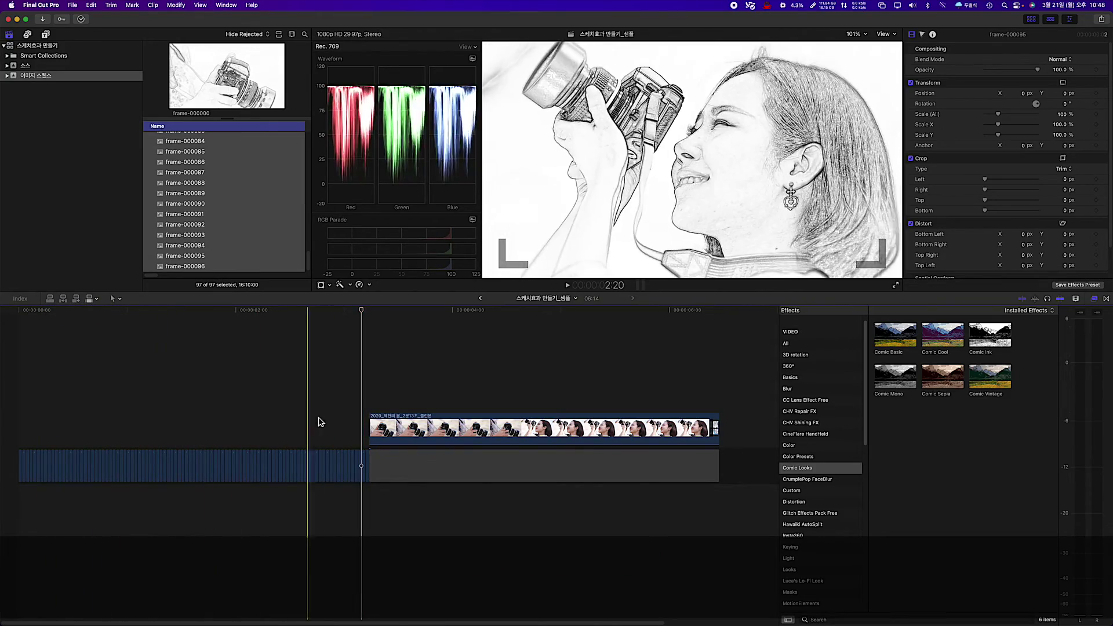
{"action": "left_click", "coordinate": [20, 320]}
{"action": "left_click", "coordinate": [223, 339]}
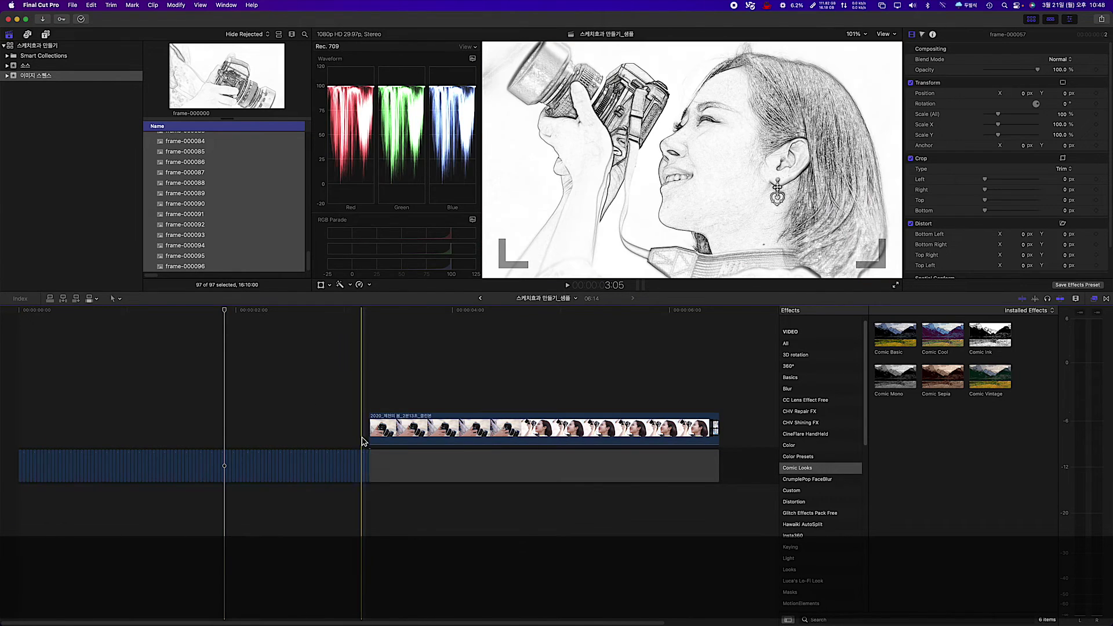
With the Position tool, copy all sketch images above the primary storyline as connected clips and delete the image clips left below.
{"action": "left_click_drag", "start_coordinate": [367, 442], "coordinate": [24, 419]}
{"action": "key", "text": "super+7"}
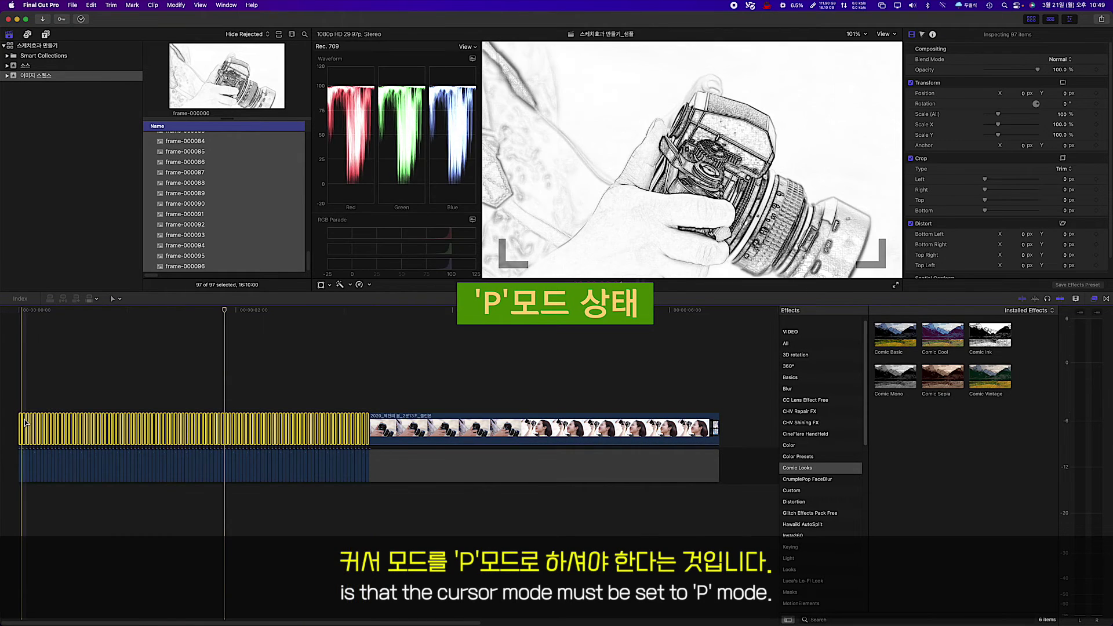
{"action": "left_click", "coordinate": [351, 490]}
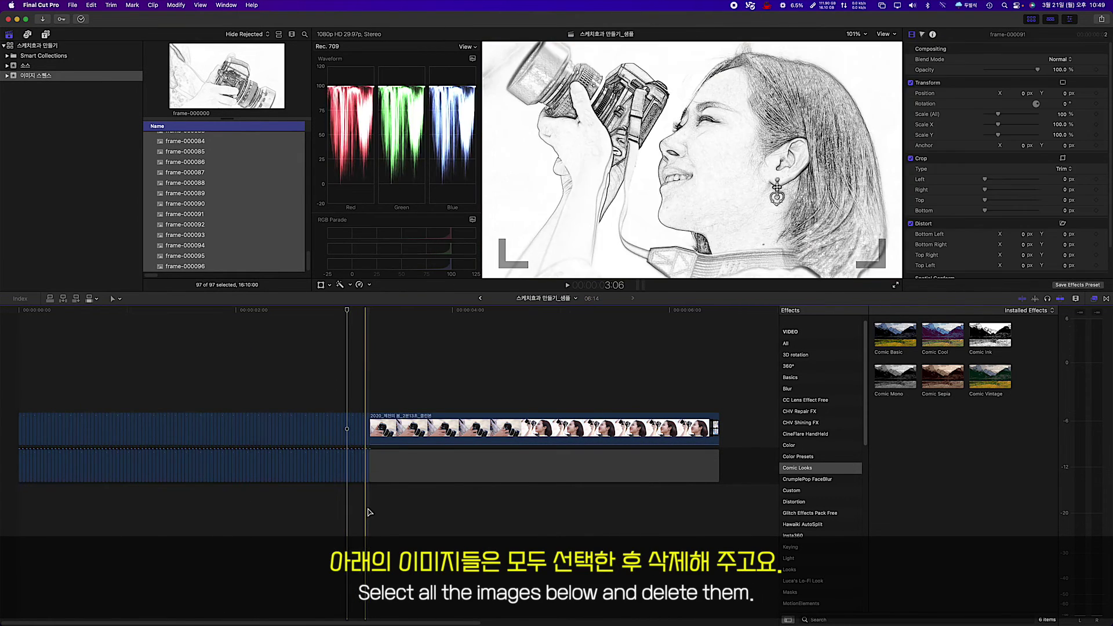
{"action": "left_click_drag", "start_coordinate": [363, 492], "coordinate": [9, 464]}
{"action": "key", "text": "Delete"}
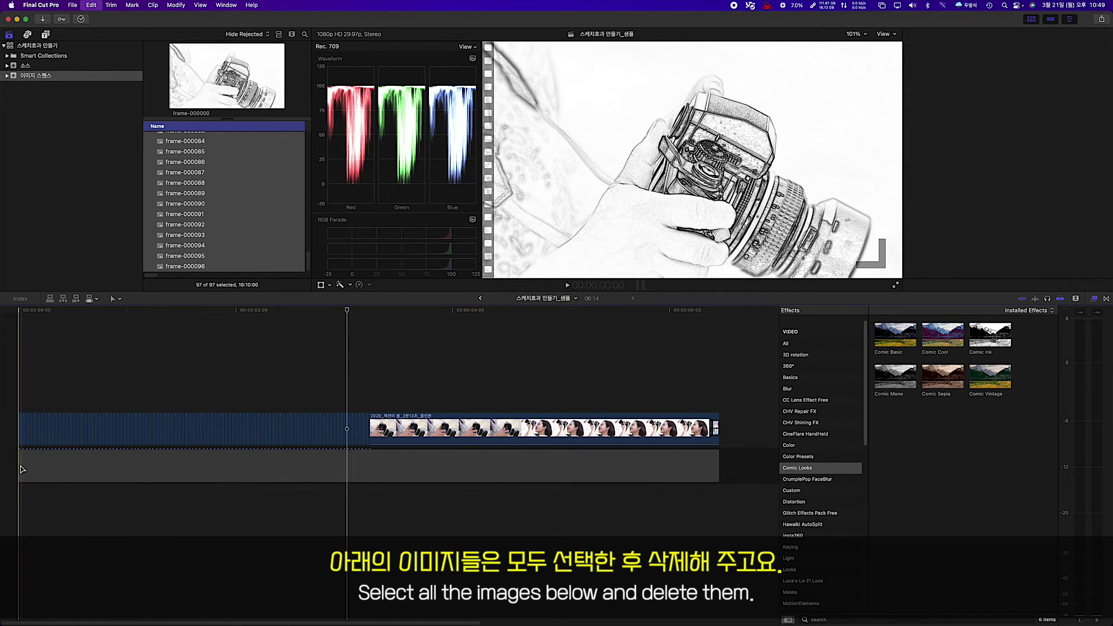
Move the original video clip to the start of the primary storyline, directly beneath the sketch images.
{"action": "left_click", "coordinate": [468, 430]}
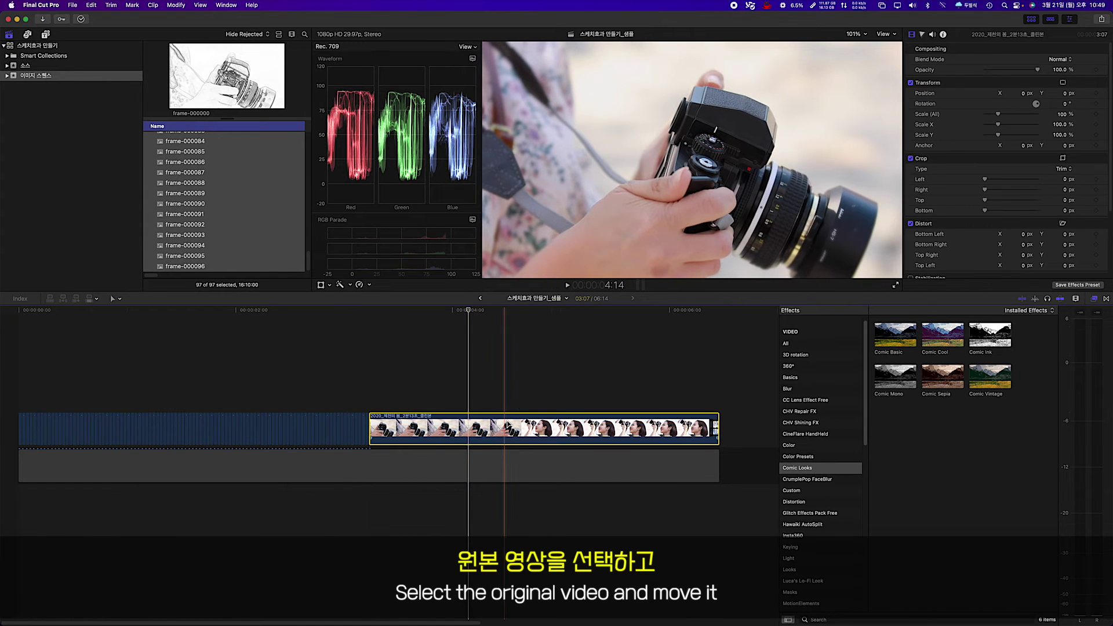
{"action": "left_click_drag", "start_coordinate": [507, 426], "coordinate": [158, 462]}
{"action": "left_click", "coordinate": [415, 467]}
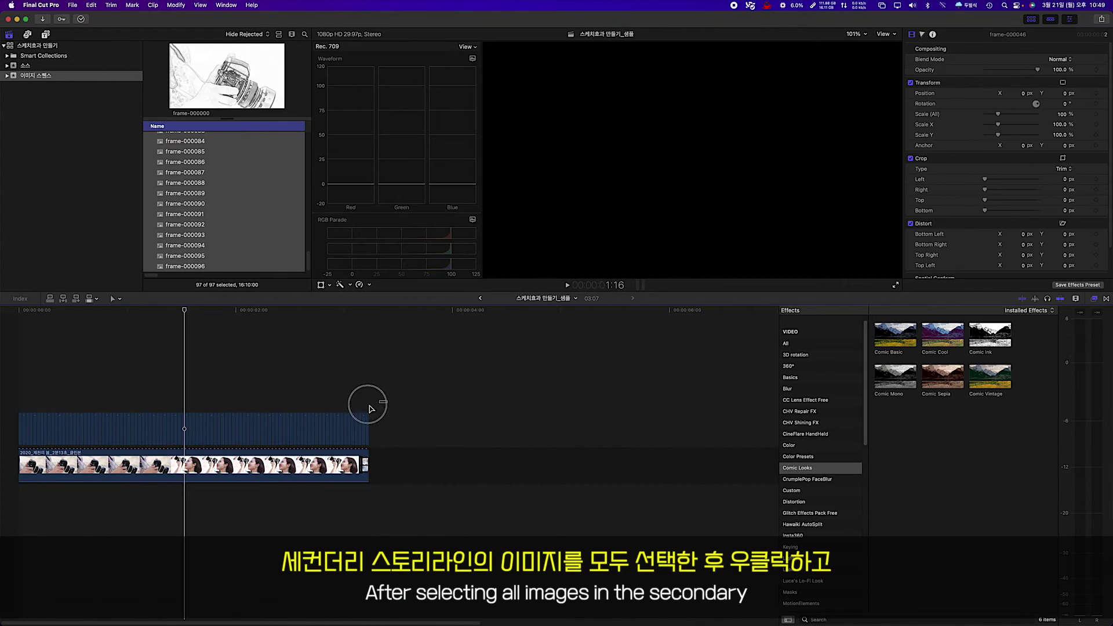
Combine all connected sketch images into a compound clip named 스케치효과 만들기_샘플 Clip in the 소스 event.
{"action": "left_click_drag", "start_coordinate": [388, 400], "coordinate": [23, 429]}
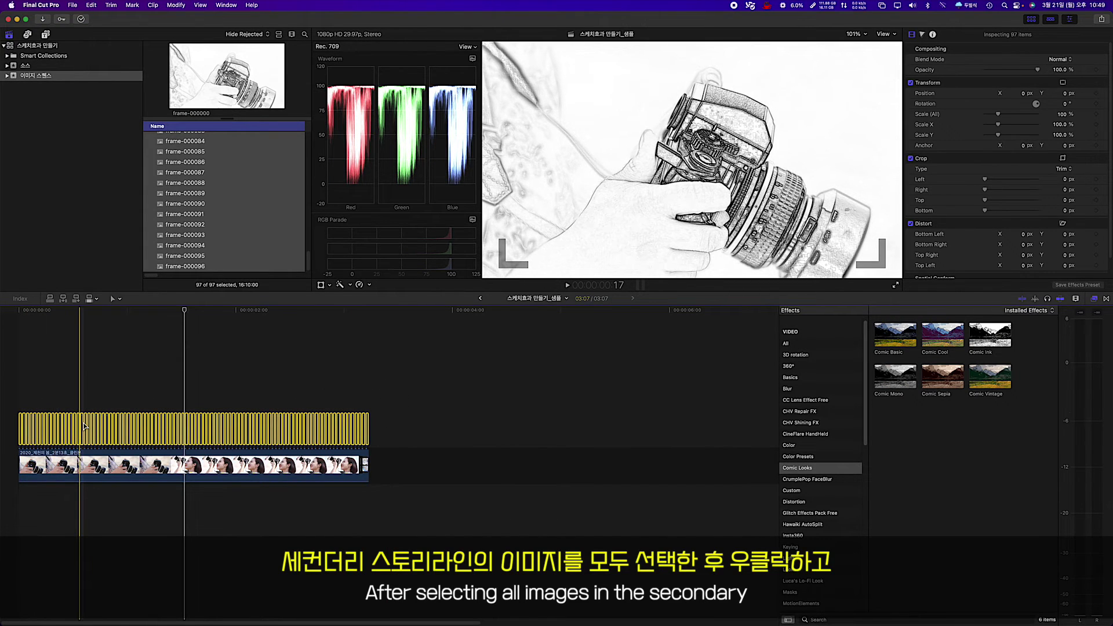
{"action": "right_click", "coordinate": [84, 426]}
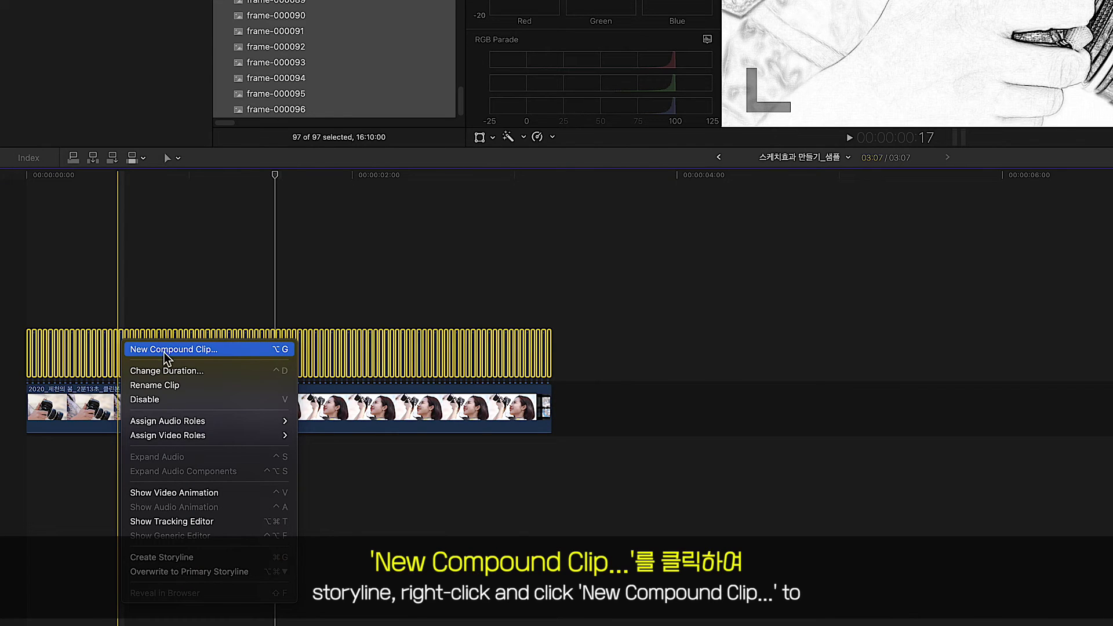
{"action": "left_click", "coordinate": [180, 350]}
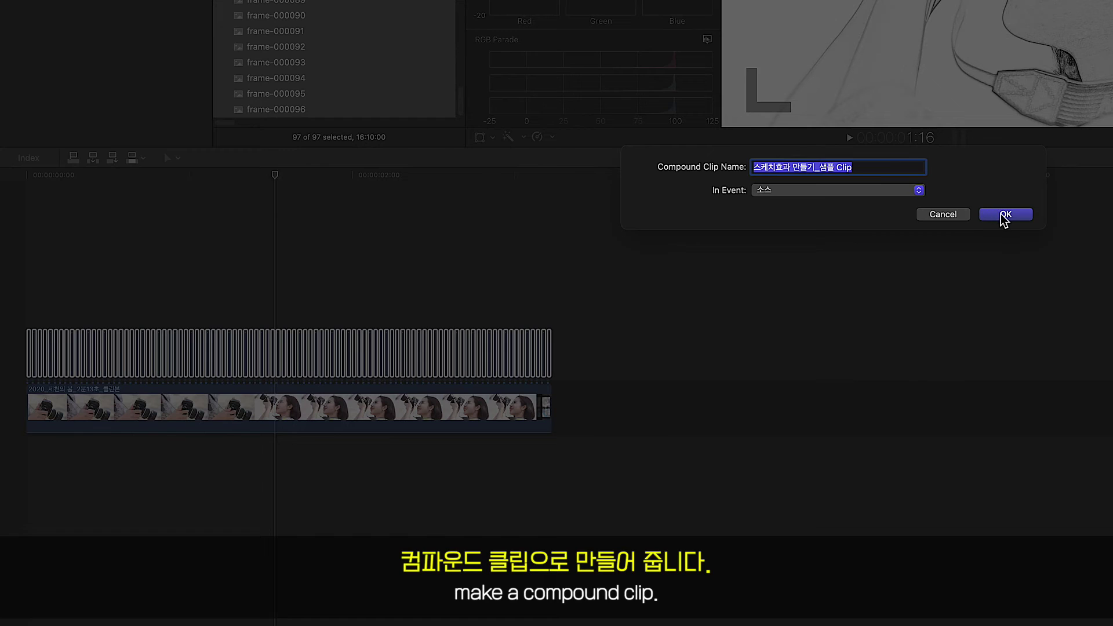
{"action": "key", "text": "Return"}
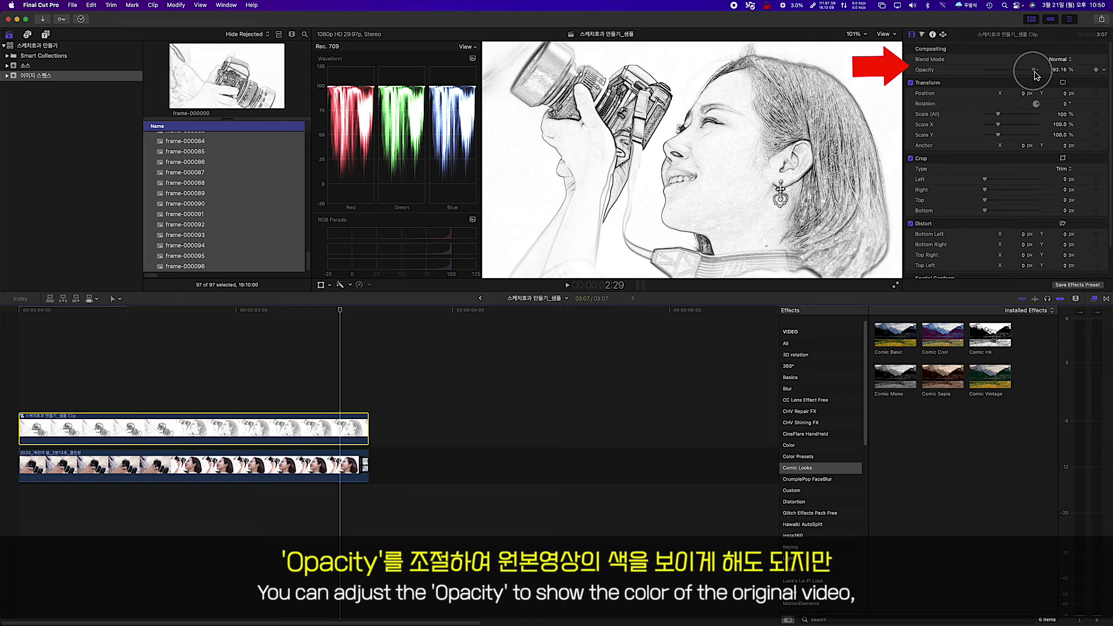
Try a lower opacity on the sketch compound clip, restore it to 100%, set its blend mode to Overlay and play the result.
{"action": "left_click_drag", "start_coordinate": [1035, 73], "coordinate": [1009, 73]}
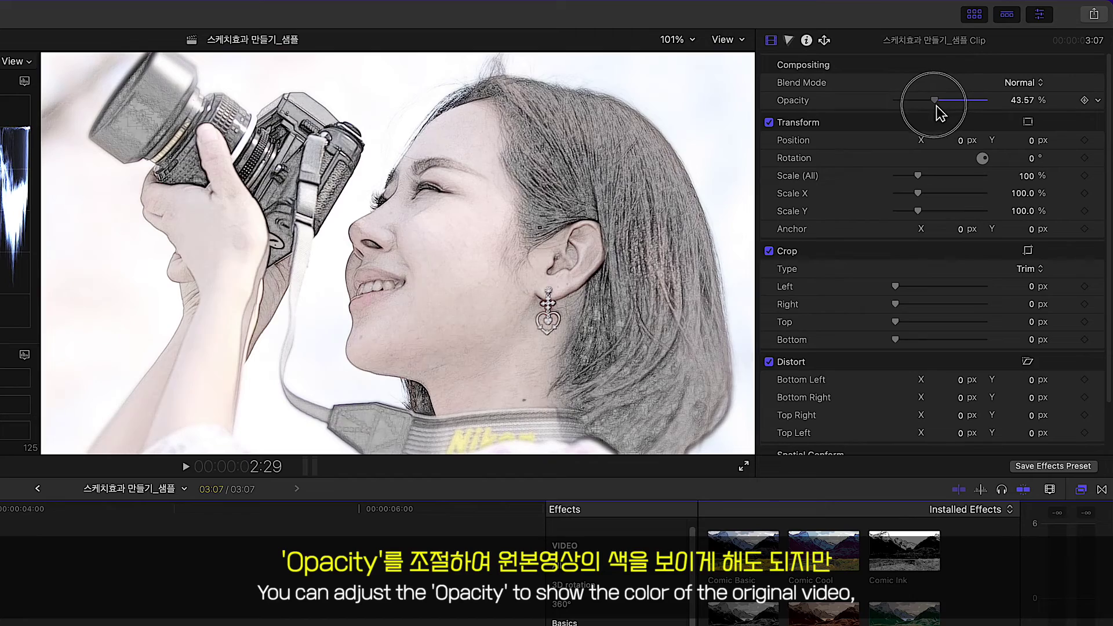
{"action": "mouse_move", "coordinate": [937, 105]}
{"action": "left_mouse_down"}
{"action": "mouse_move", "coordinate": [928, 106]}
{"action": "mouse_move", "coordinate": [985, 101]}
{"action": "left_mouse_up"}
{"action": "left_click", "coordinate": [1025, 82]}
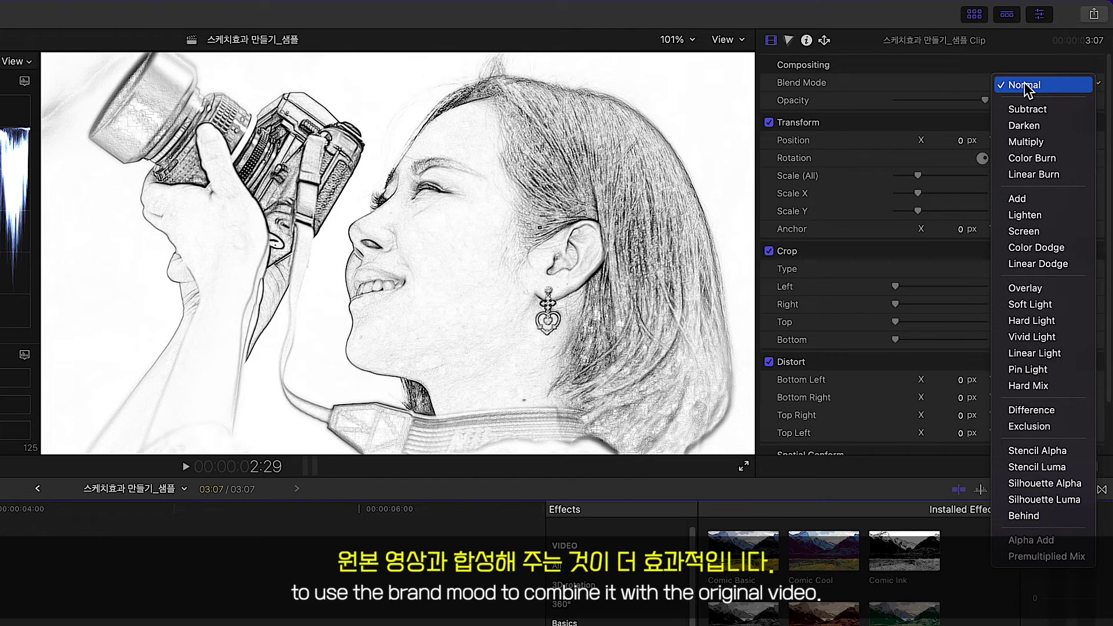
{"action": "left_click", "coordinate": [1028, 289]}
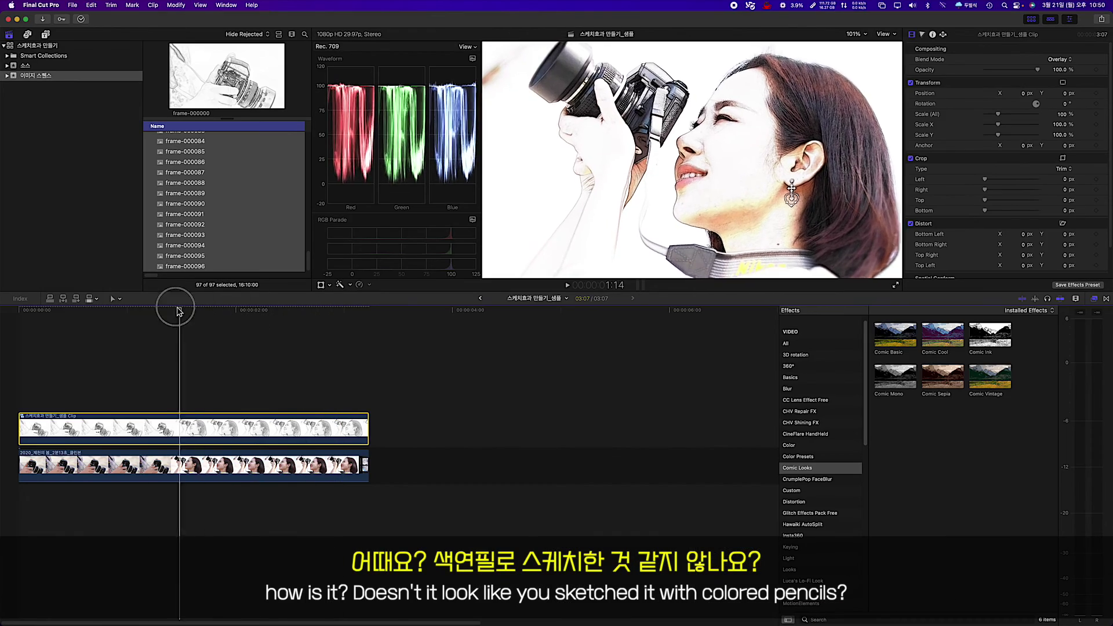
{"action": "left_click", "coordinate": [22, 309]}
{"action": "key", "text": "space"}
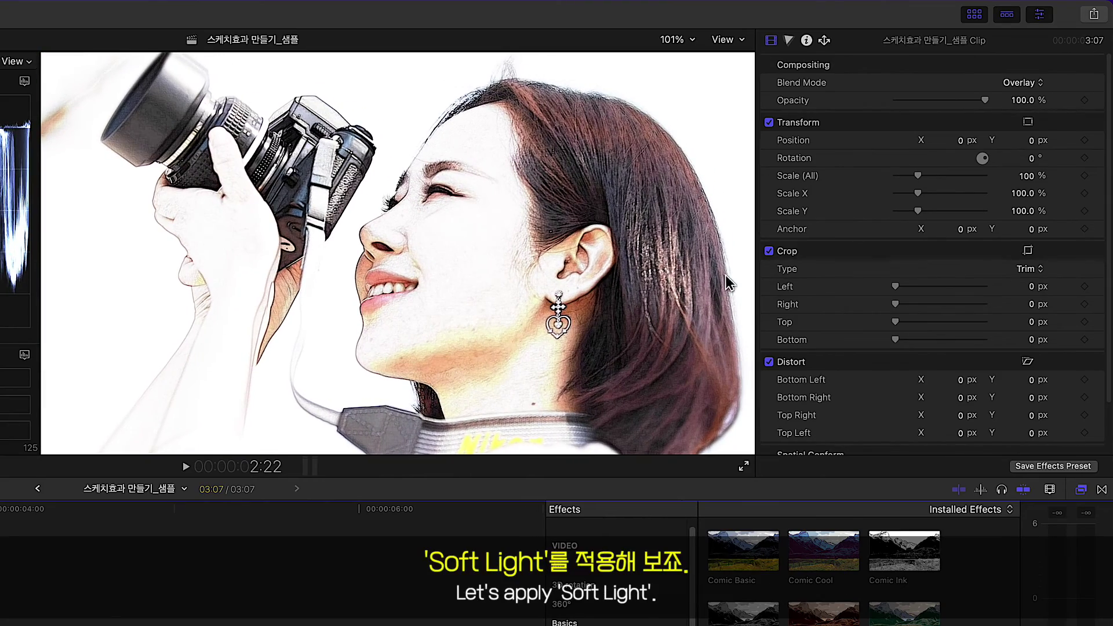
Try the Soft Light blend mode on the sketch compound clip and play the result.
{"action": "left_click", "coordinate": [1018, 86]}
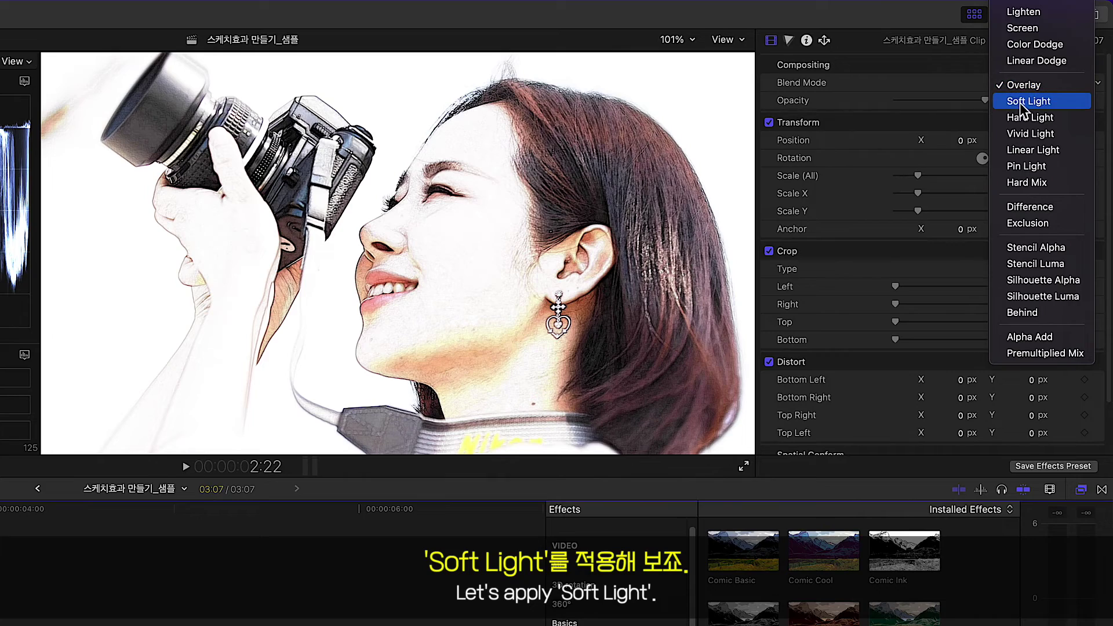
{"action": "left_click", "coordinate": [1024, 102]}
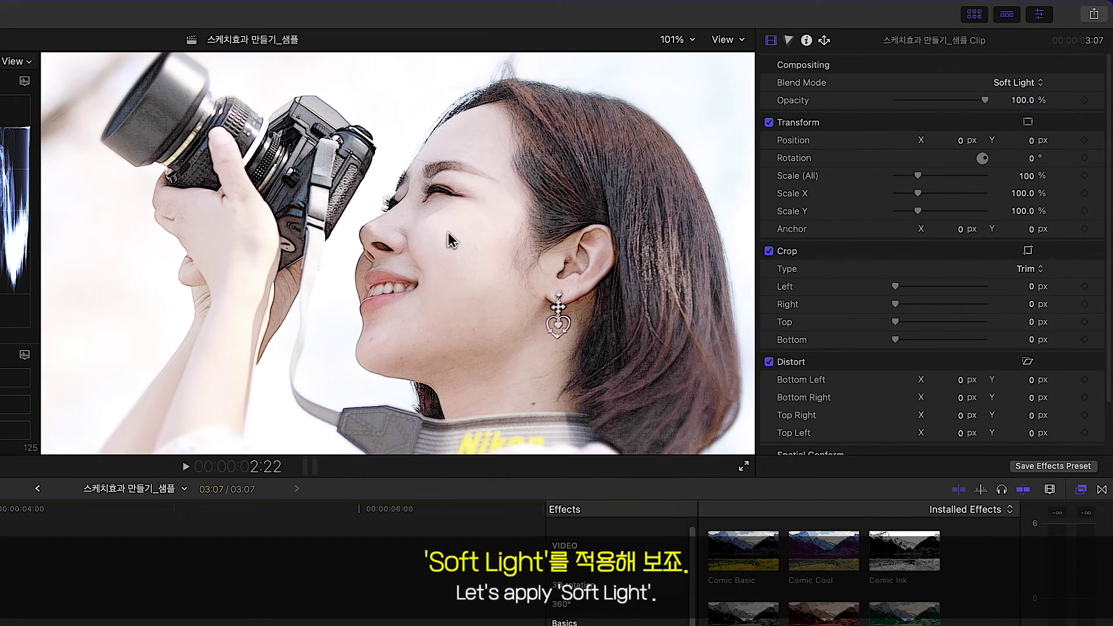
{"action": "key", "text": "space"}
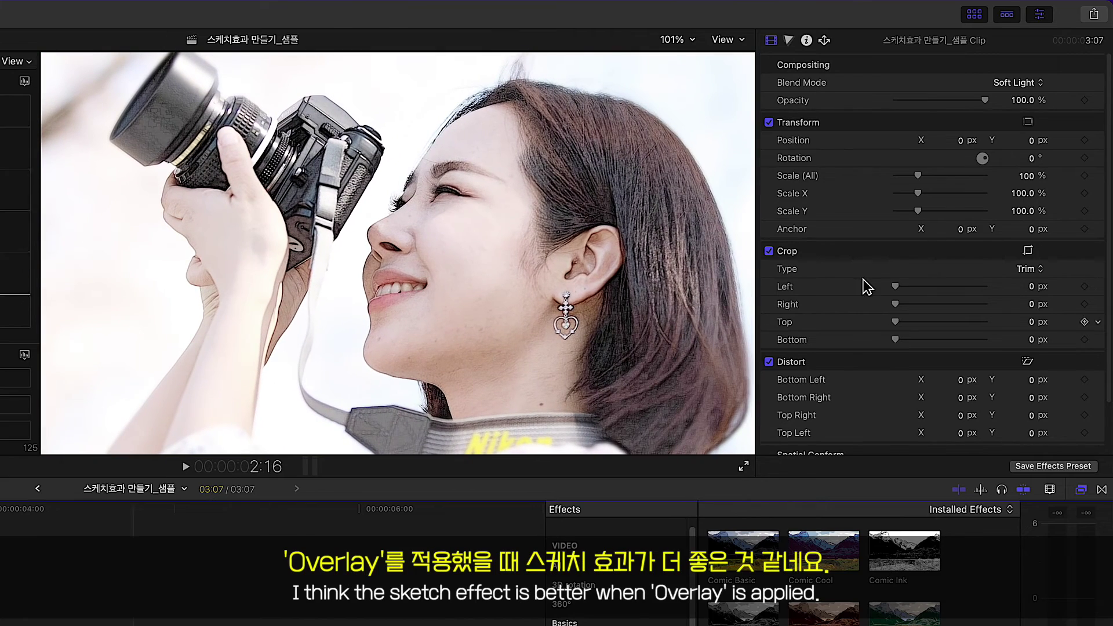
Return the sketch compound clip's blend mode to Overlay and play the sequence from the start.
{"action": "left_click", "coordinate": [1034, 85]}
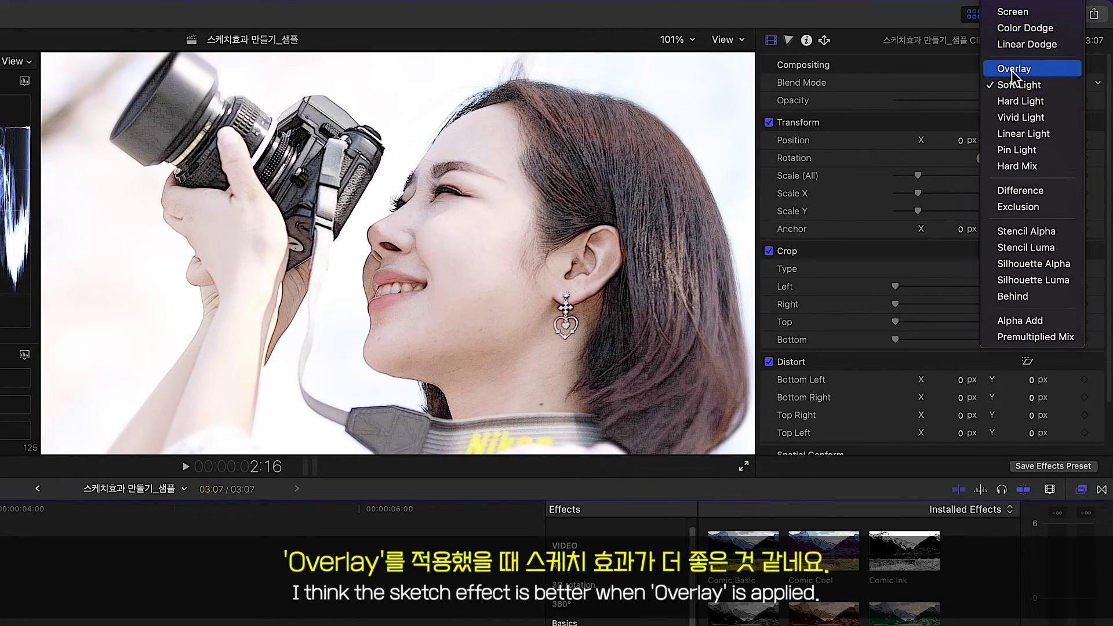
{"action": "left_click", "coordinate": [1015, 70]}
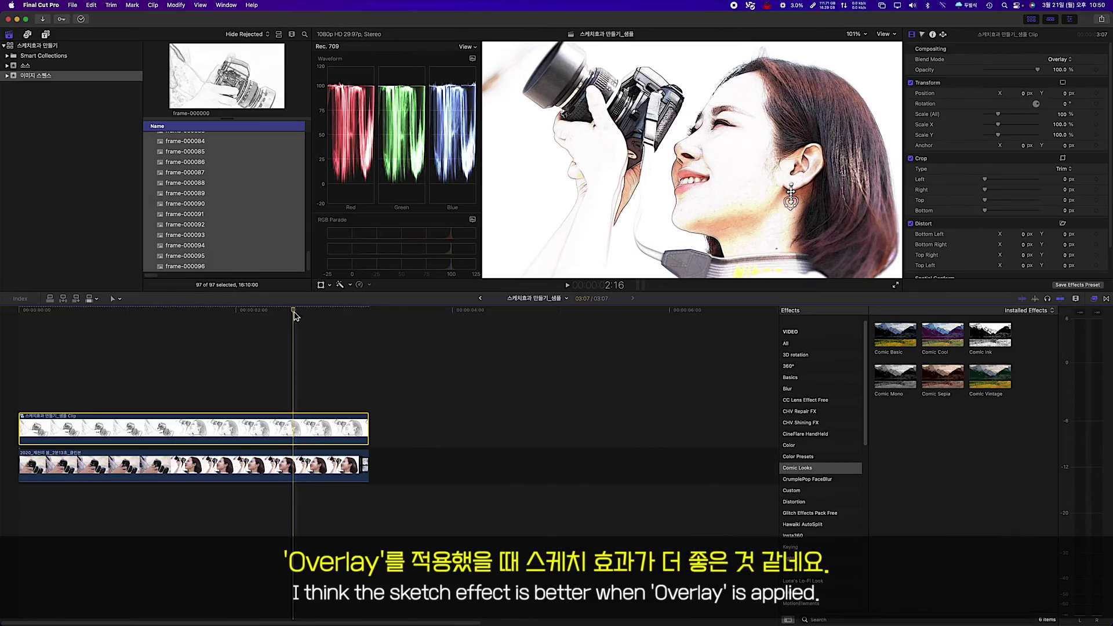
{"action": "left_click_drag", "start_coordinate": [145, 311], "coordinate": [18, 322]}
{"action": "key", "text": "space"}
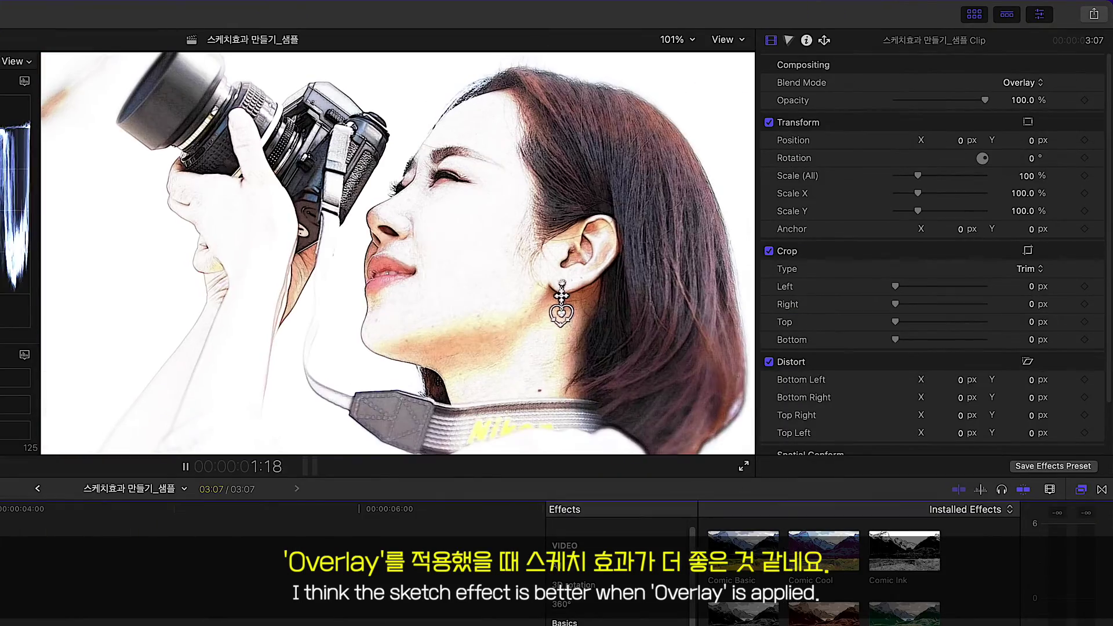
{"action": "key", "text": "space"}
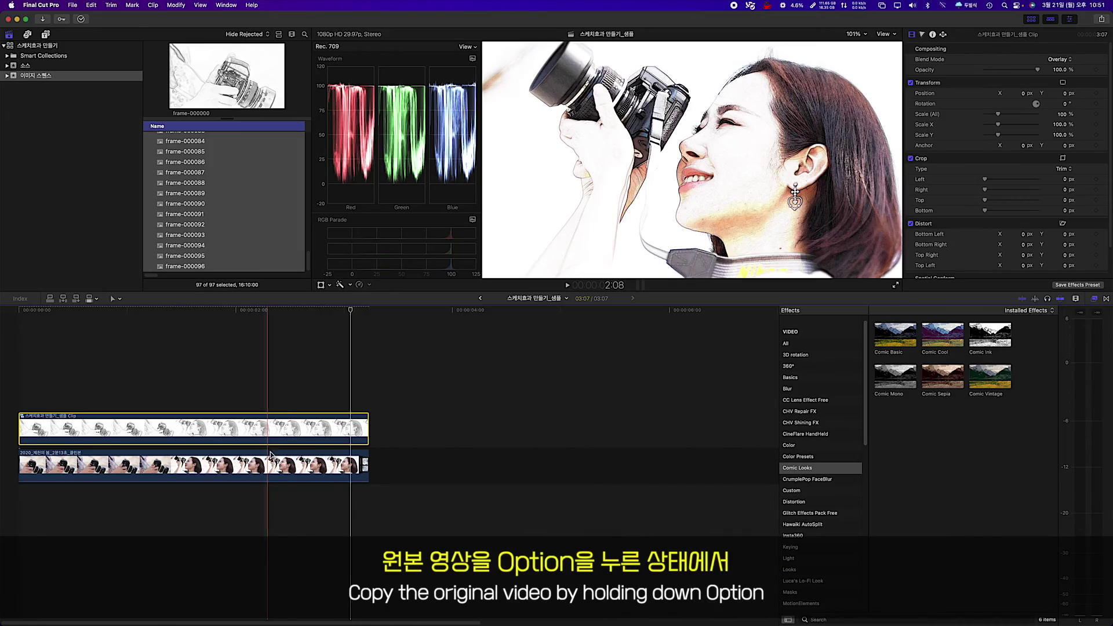
Duplicate the original video as a connected clip beneath the sketch compound clip and apply the Black & White color effect to the copy.
{"action": "left_click", "coordinate": [289, 464]}
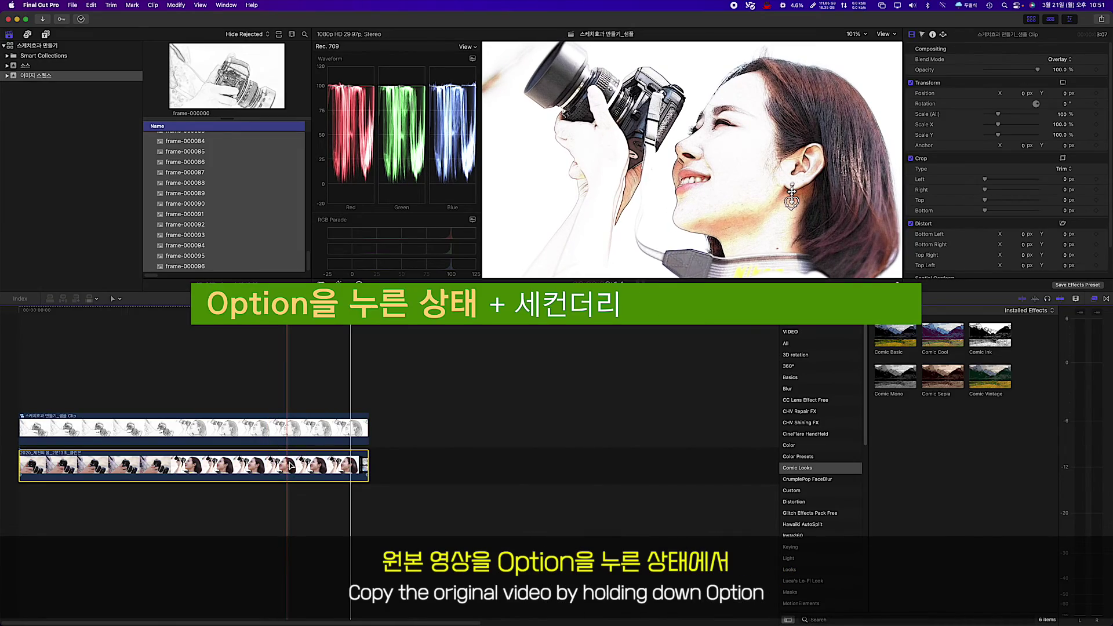
{"action": "left_click_drag", "start_coordinate": [291, 464], "coordinate": [293, 428]}
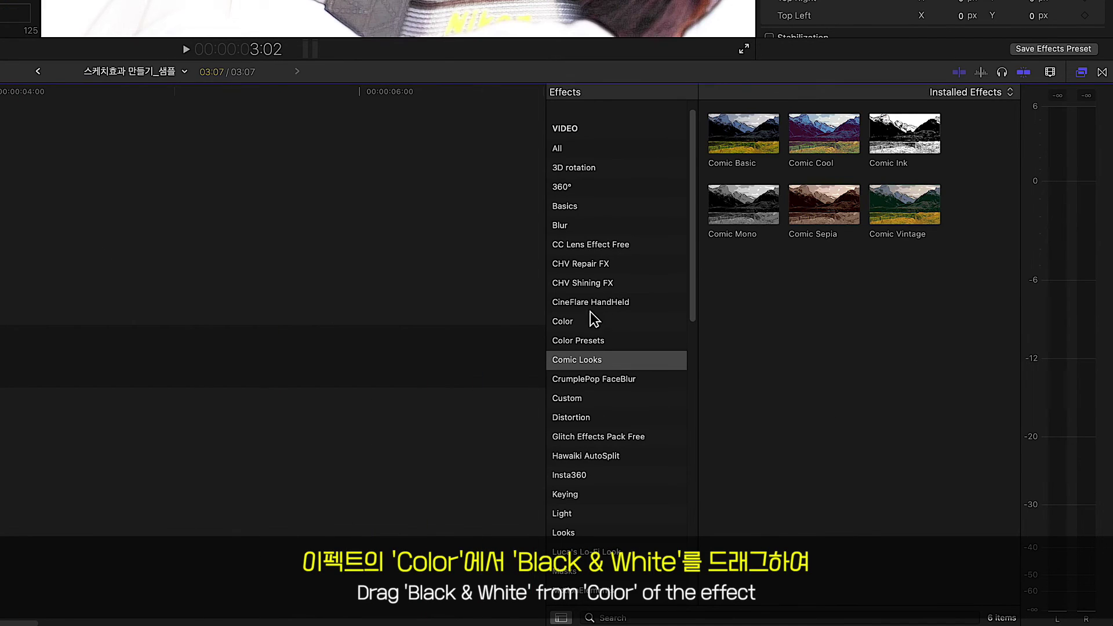
{"action": "left_click", "coordinate": [586, 326]}
{"action": "left_click_drag", "start_coordinate": [827, 150], "coordinate": [250, 440]}
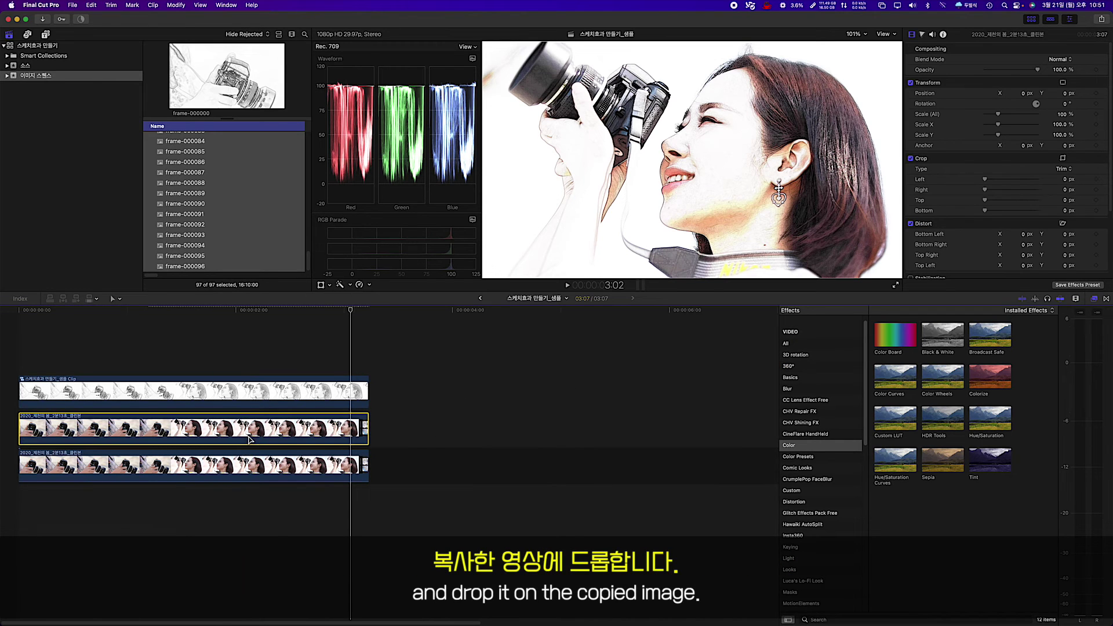
Play the sequence from the start to review the sketch effect over the black-and-white video copy.
{"action": "left_click", "coordinate": [313, 311]}
{"action": "left_click_drag", "start_coordinate": [298, 313], "coordinate": [19, 315]}
{"action": "key", "text": "space"}
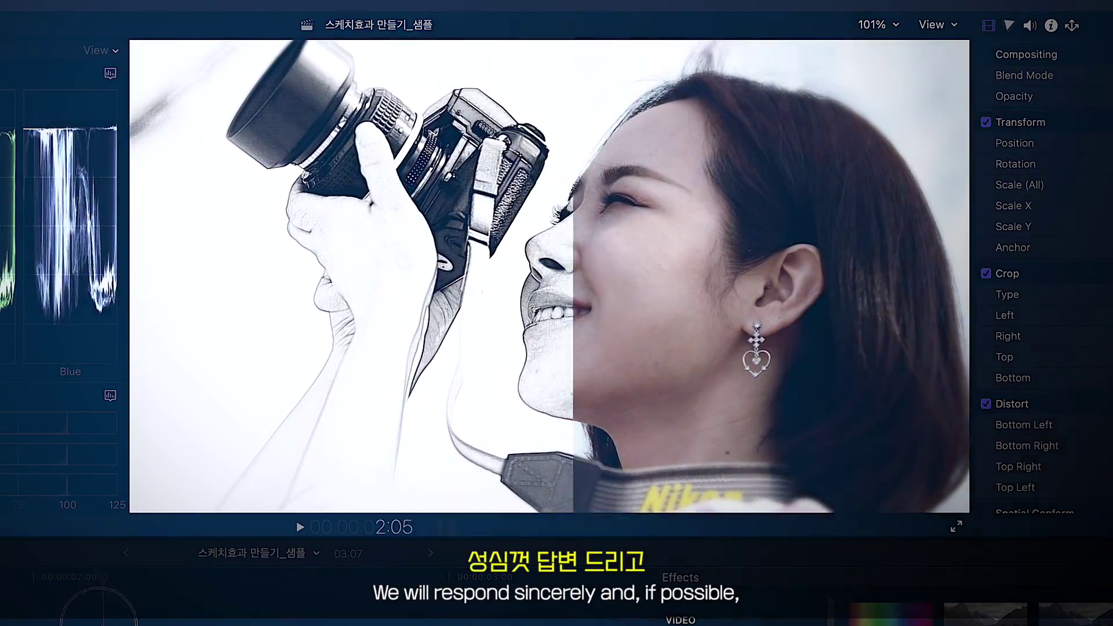
{"action": "key", "text": "j"}
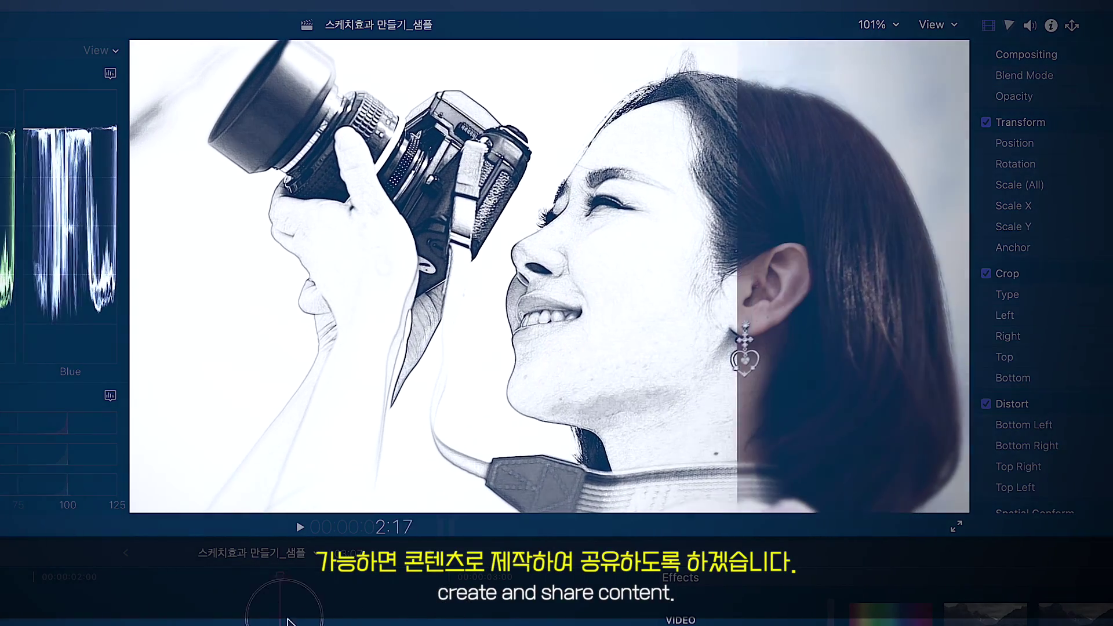